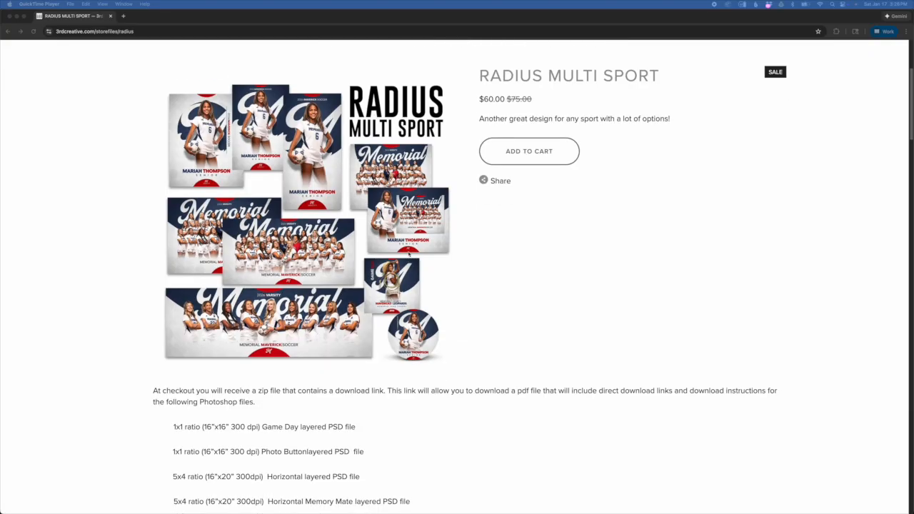
Step: Review the Radius Multi Sport product page's list of included PSD files and the preview of each format
scroll(411, 256, "down", 5)
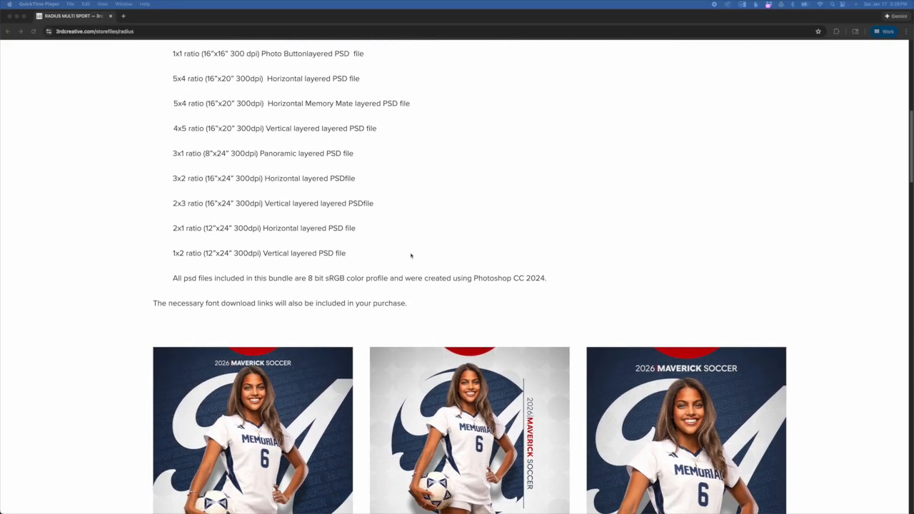
scroll(422, 258, "down", 1)
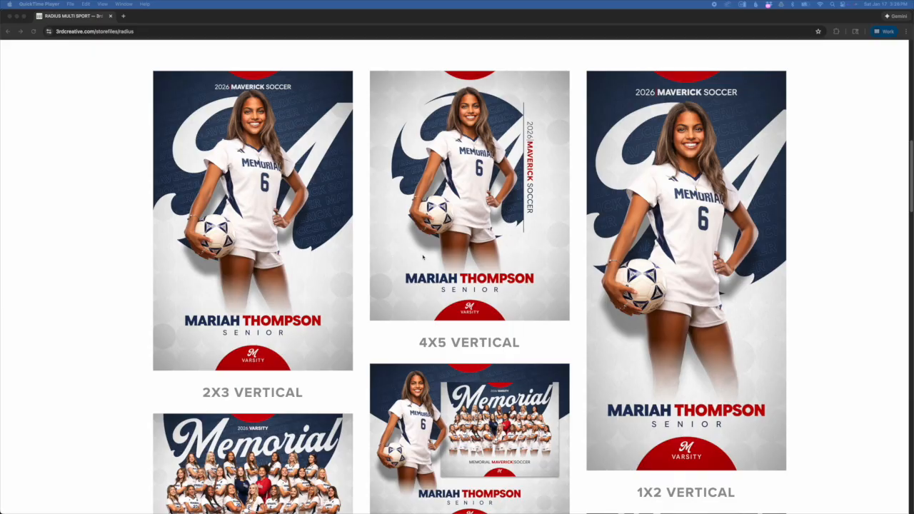
scroll(423, 258, "down", 10)
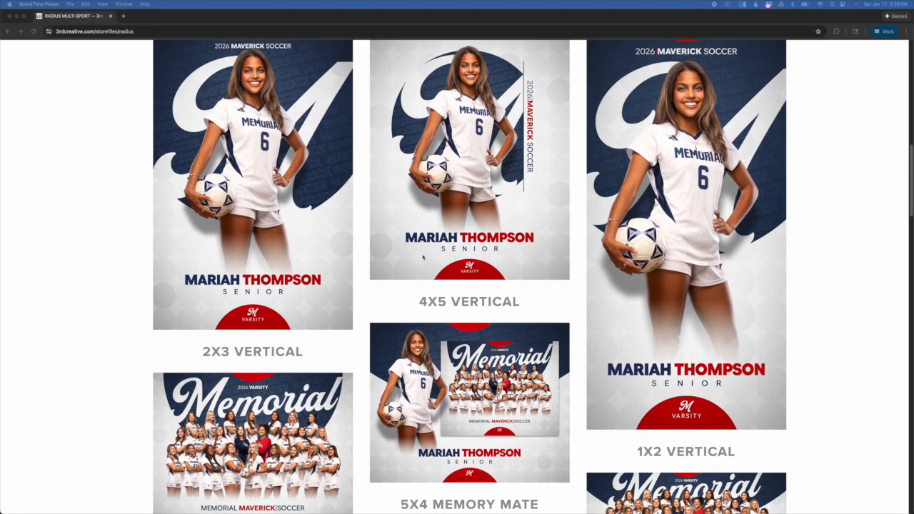
scroll(423, 256, "down", 13)
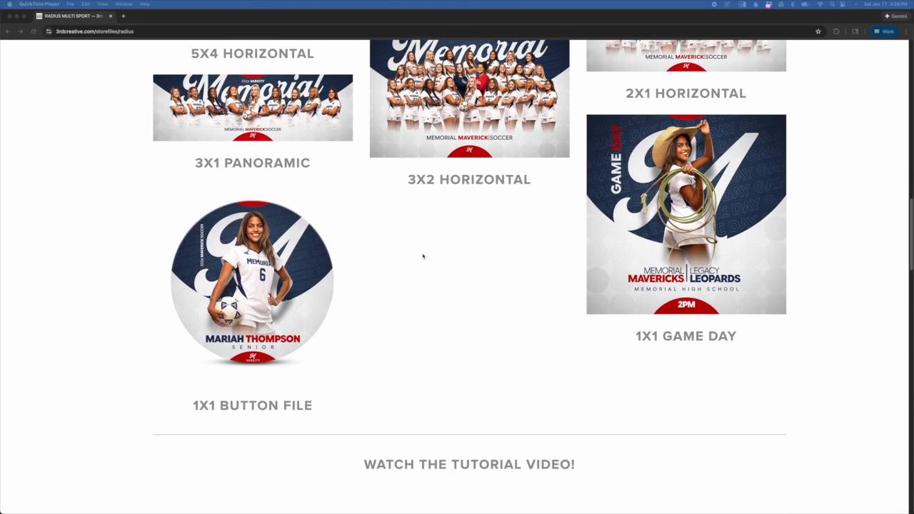
scroll(423, 255, "down", 2)
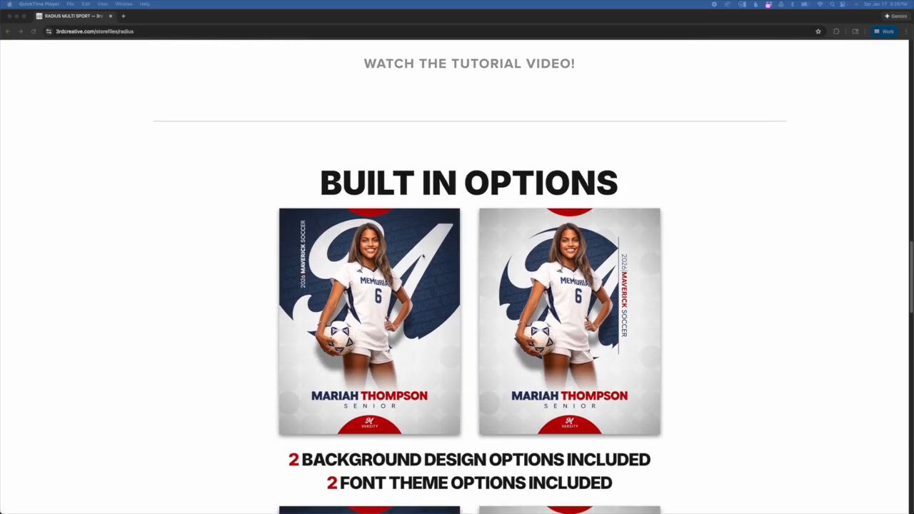
Step: Examine the built-in background design and font theme options offered with the Radius template
scroll(423, 256, "down", 1)
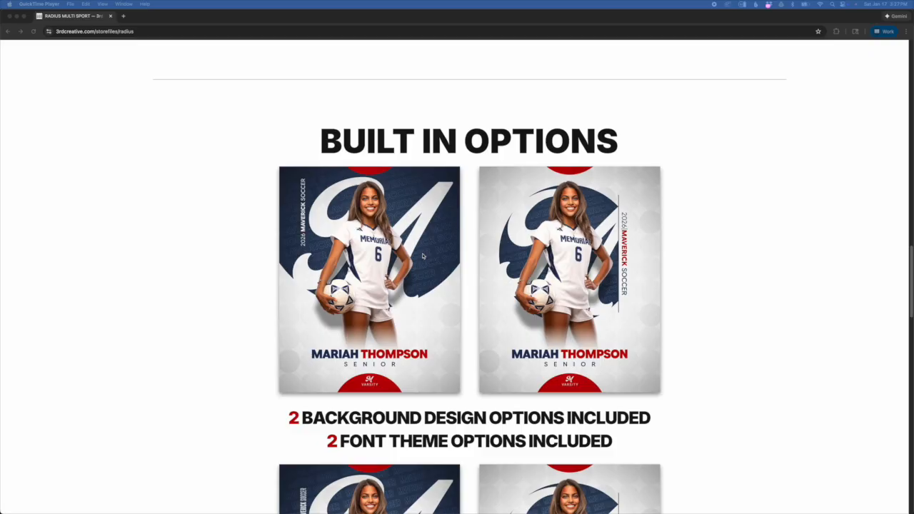
scroll(422, 256, "down", 5)
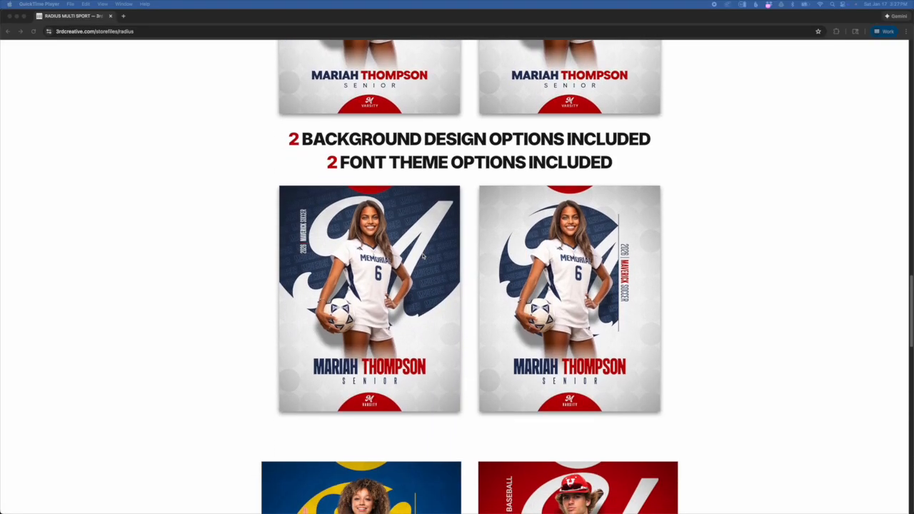
scroll(422, 256, "up", 1)
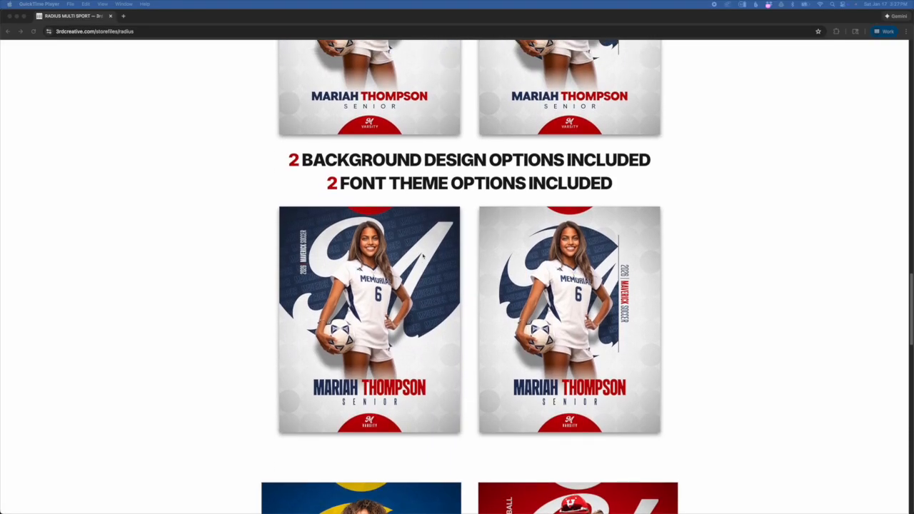
scroll(422, 255, "up", 1)
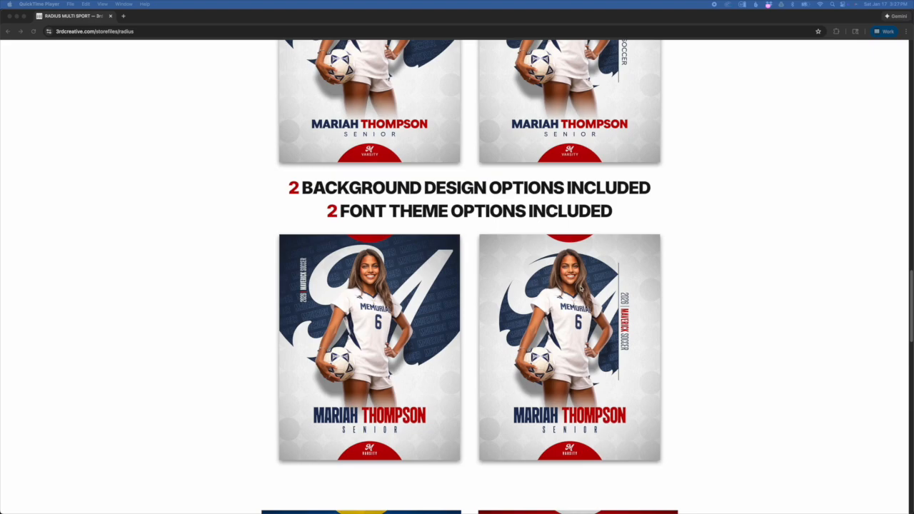
scroll(577, 283, "down", 5)
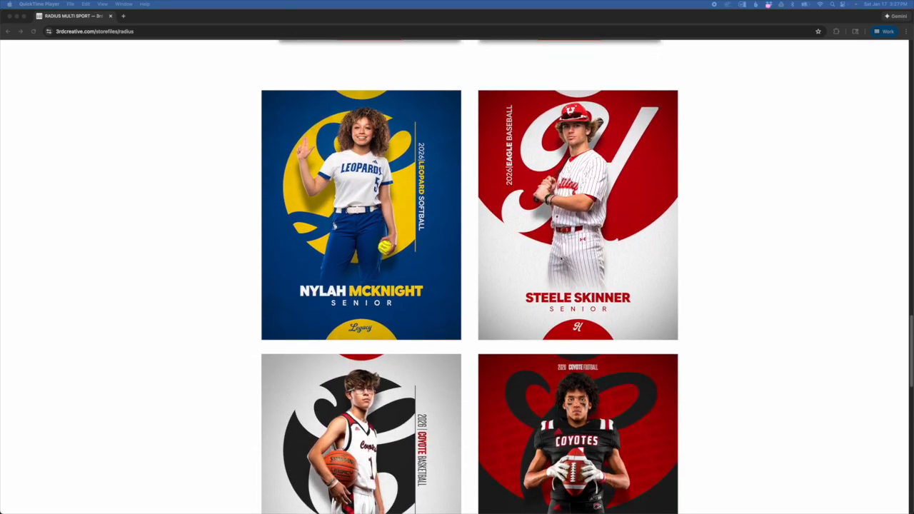
scroll(560, 261, "up", 5)
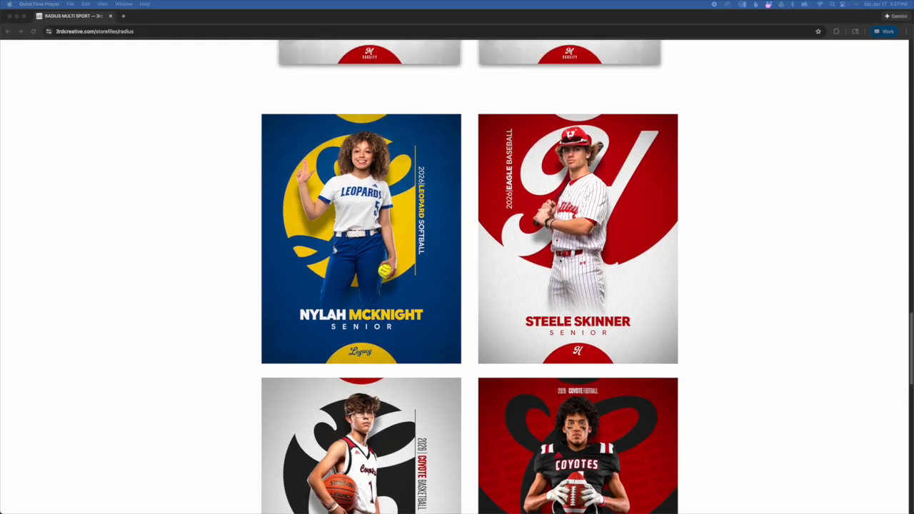
scroll(559, 261, "up", 10)
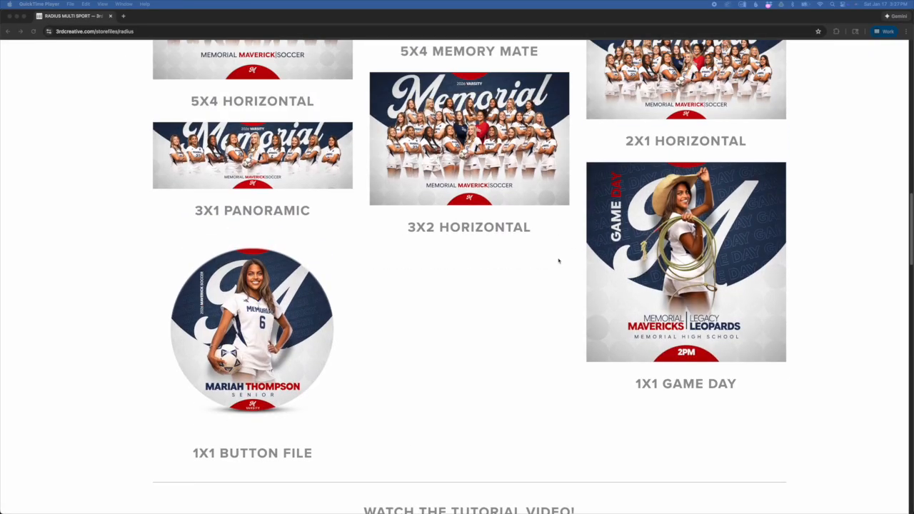
scroll(559, 261, "down", 6)
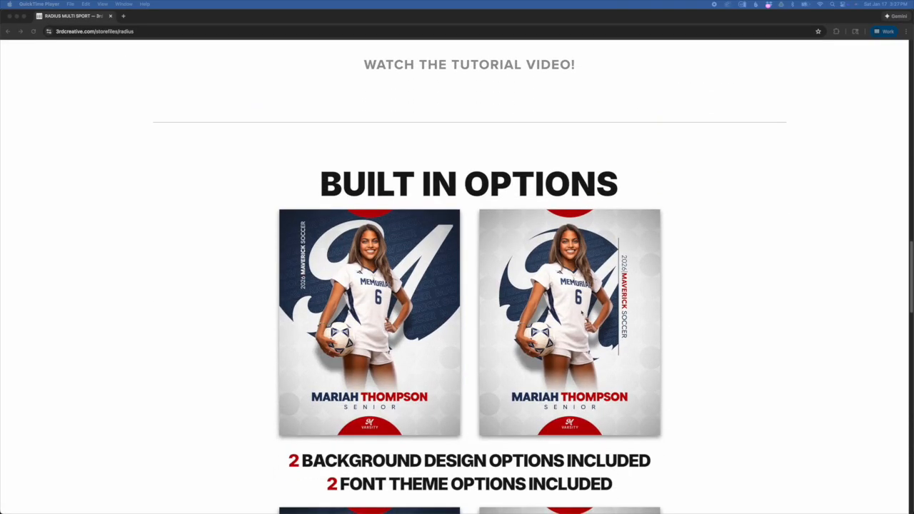
Step: Compare the two background designs and the font themes up close in the enlarged built-in option samples
right_click(515, 300)
key("Escape")
left_click(472, 291)
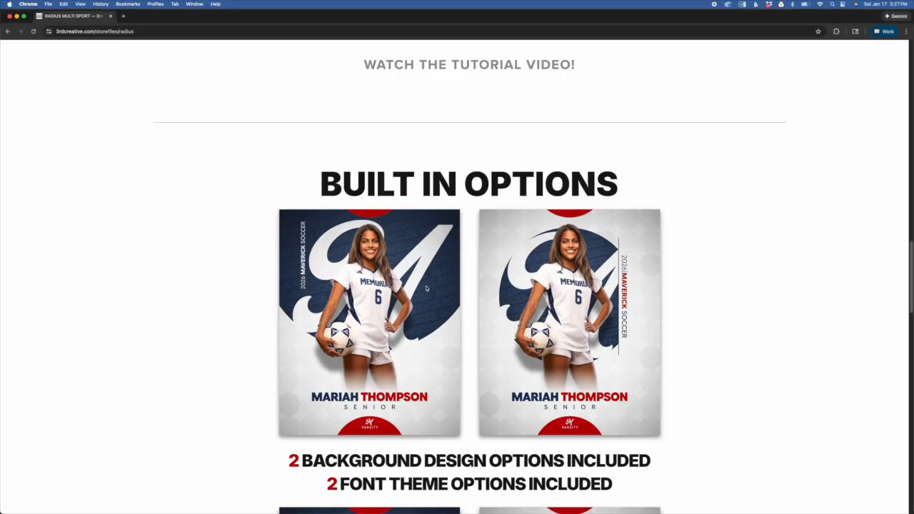
scroll(436, 293, "up", 2)
scroll(437, 294, "up", 3)
scroll(461, 272, "down", 2)
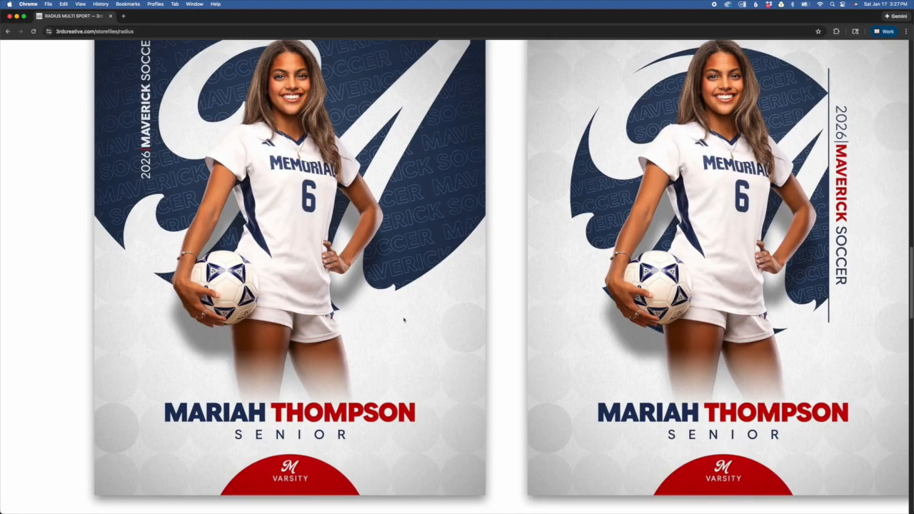
scroll(538, 418, "down", 2)
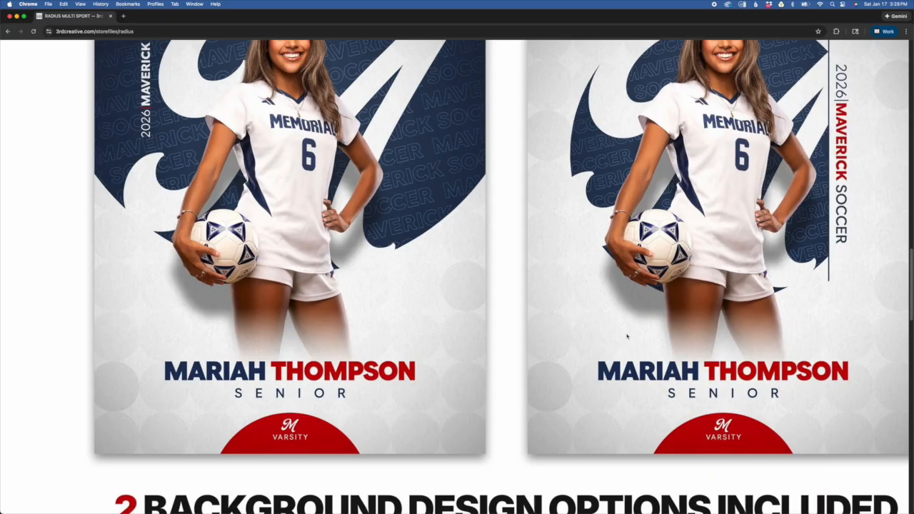
scroll(627, 336, "down", 3)
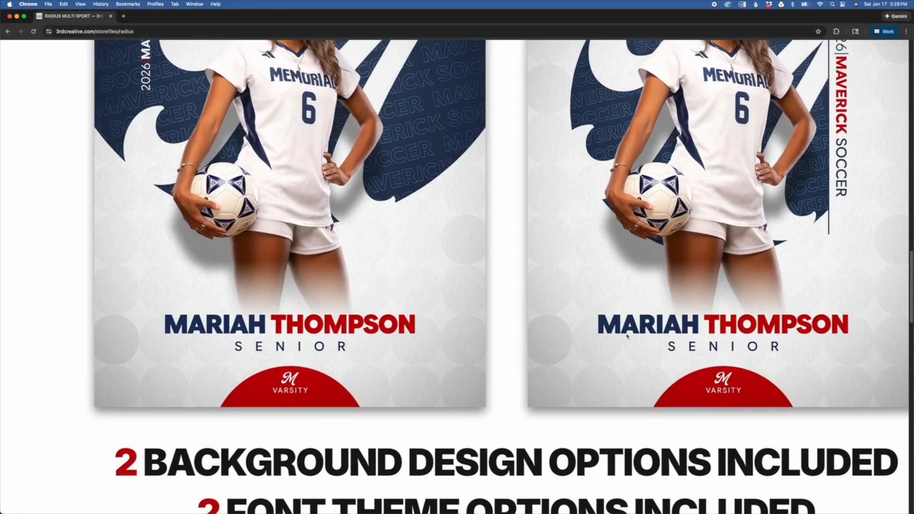
scroll(575, 286, "down", 15)
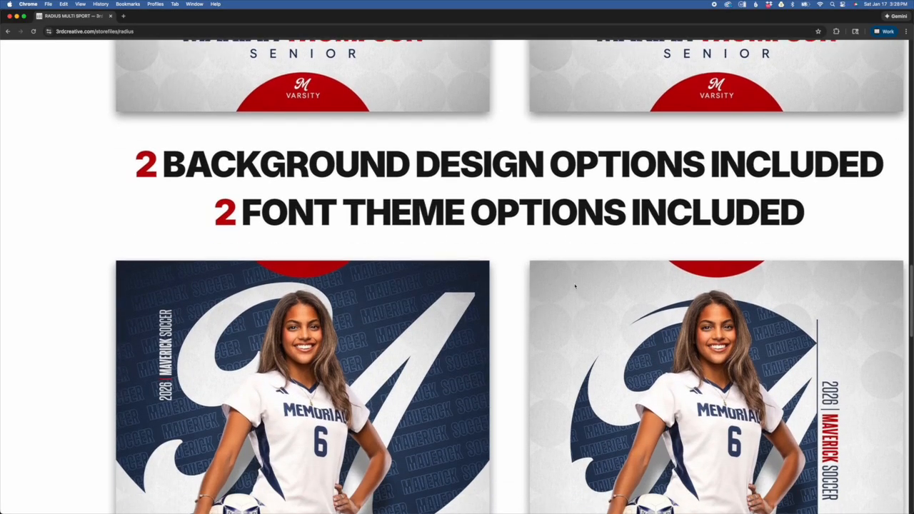
Step: Examine the enlarged Leopard softball, Eagle baseball, and Coyote basketball and football sample designs
scroll(575, 287, "right", 1)
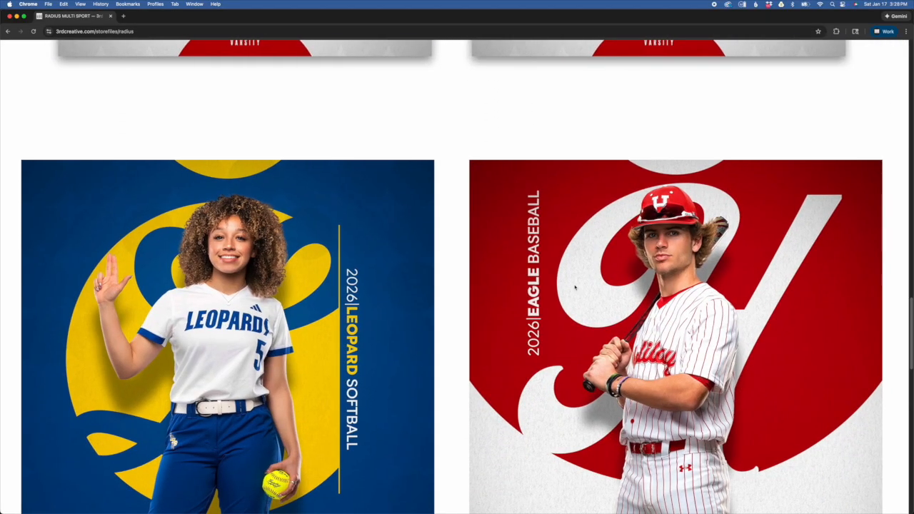
scroll(574, 287, "down", 2)
scroll(575, 286, "down", 4)
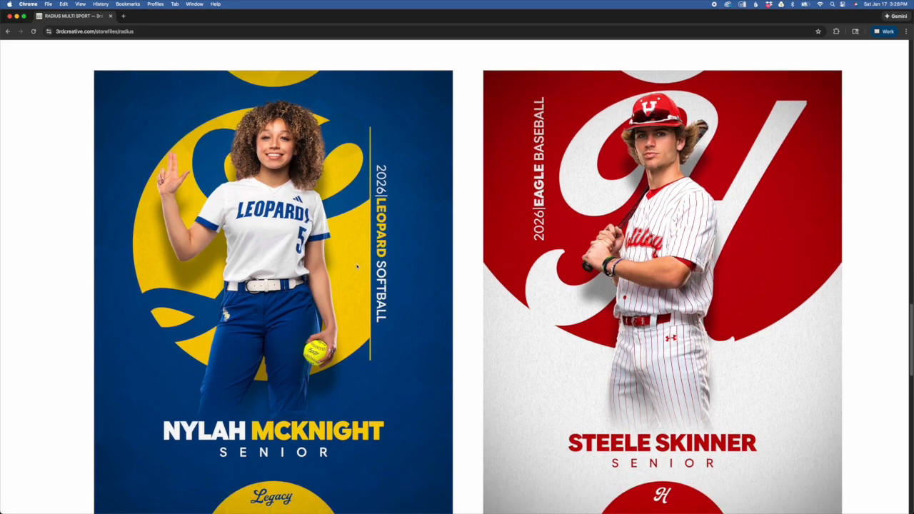
scroll(351, 265, "down", 1)
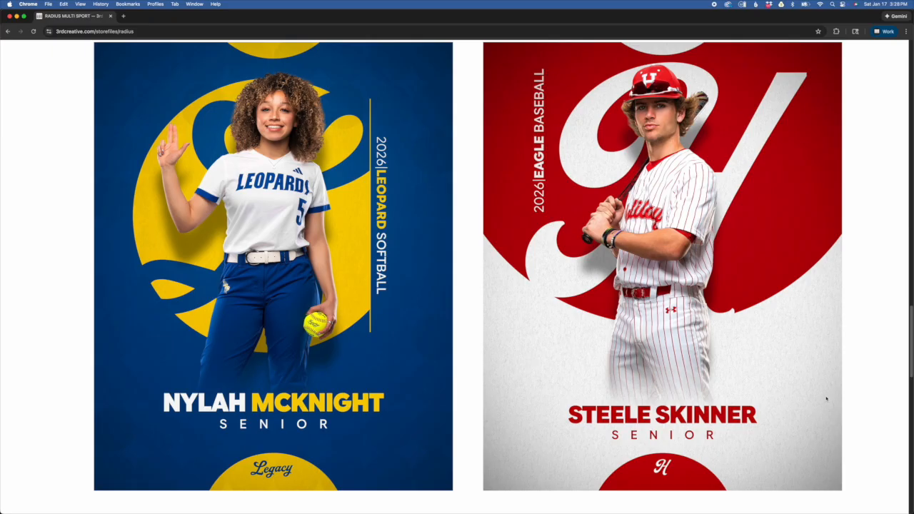
scroll(829, 398, "down", 5)
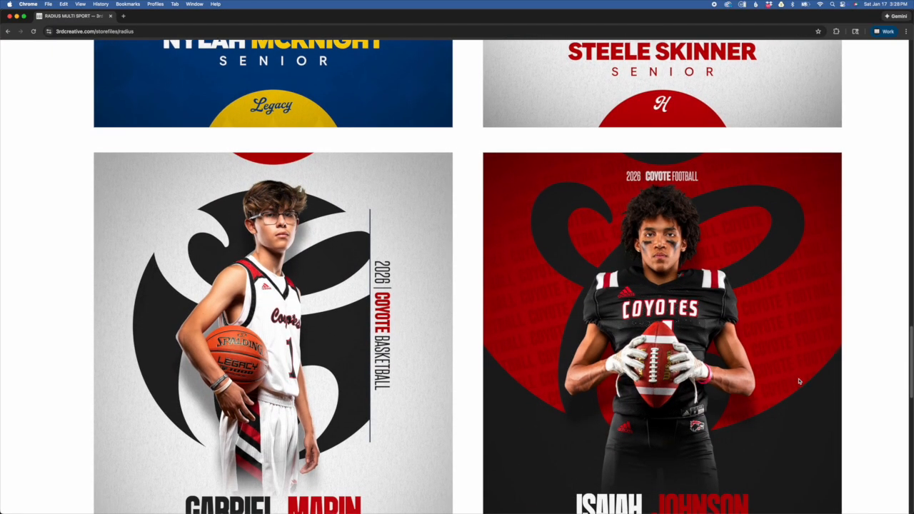
scroll(799, 381, "down", 1)
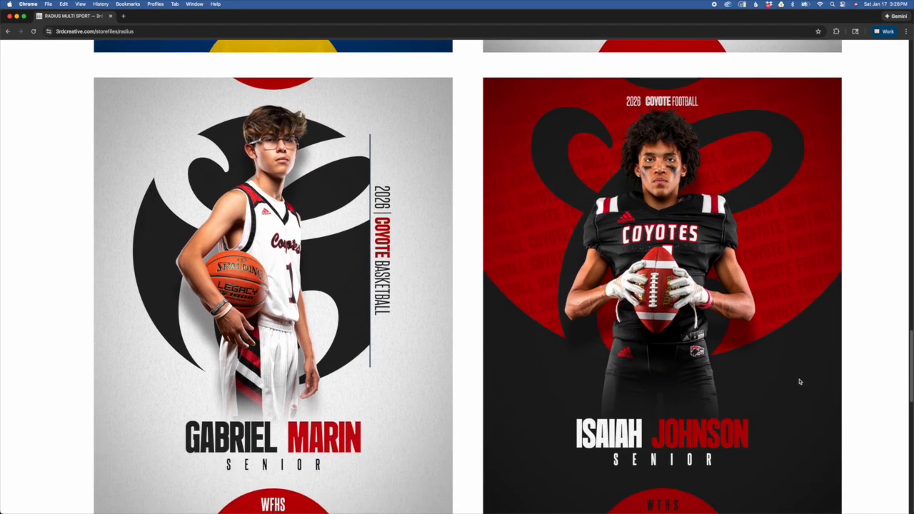
scroll(800, 381, "down", 1)
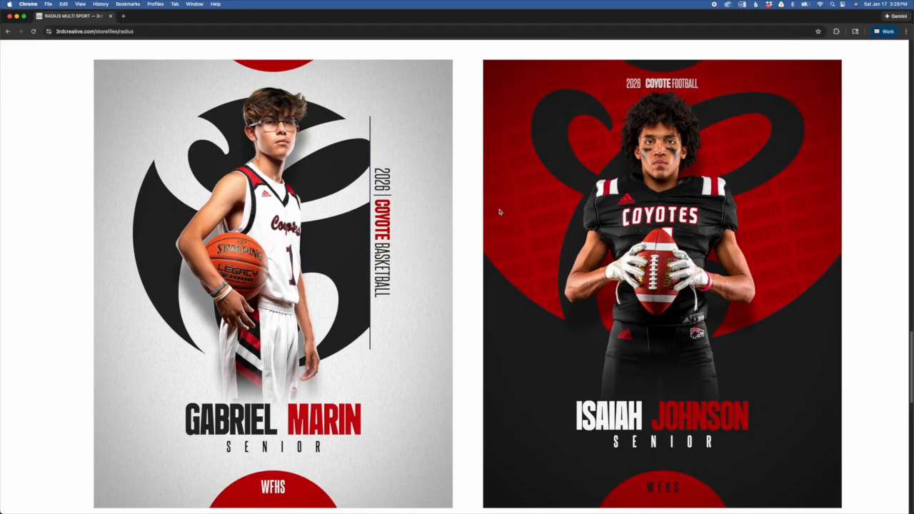
scroll(718, 253, "down", 1)
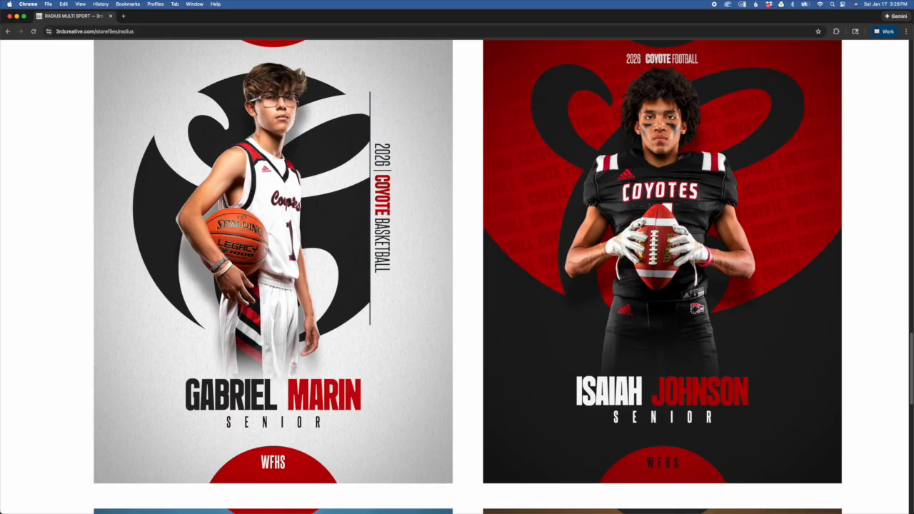
Step: Inspect the remaining sample designs, from Huskie basketball and Lady Raider volleyball through the Holliday team layouts at the page's end
scroll(656, 243, "down", 5)
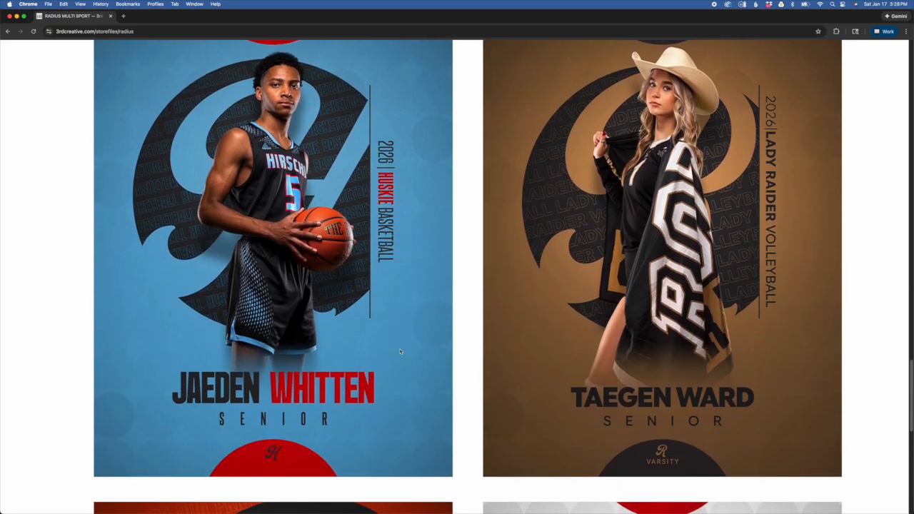
scroll(392, 354, "up", 1)
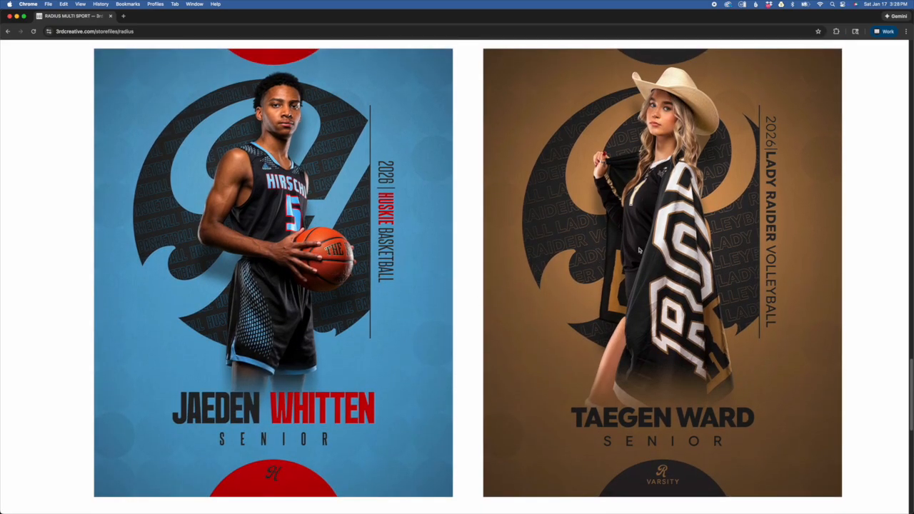
scroll(656, 248, "down", 10)
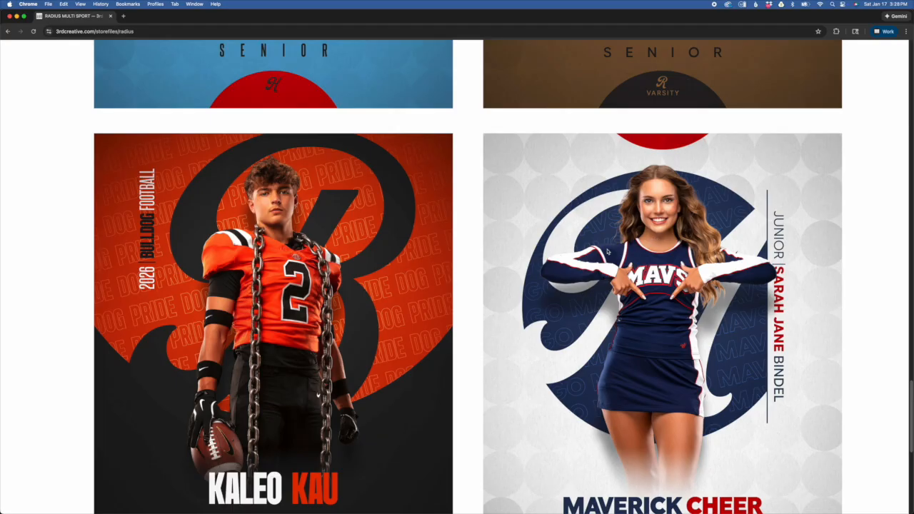
scroll(644, 412, "down", 5)
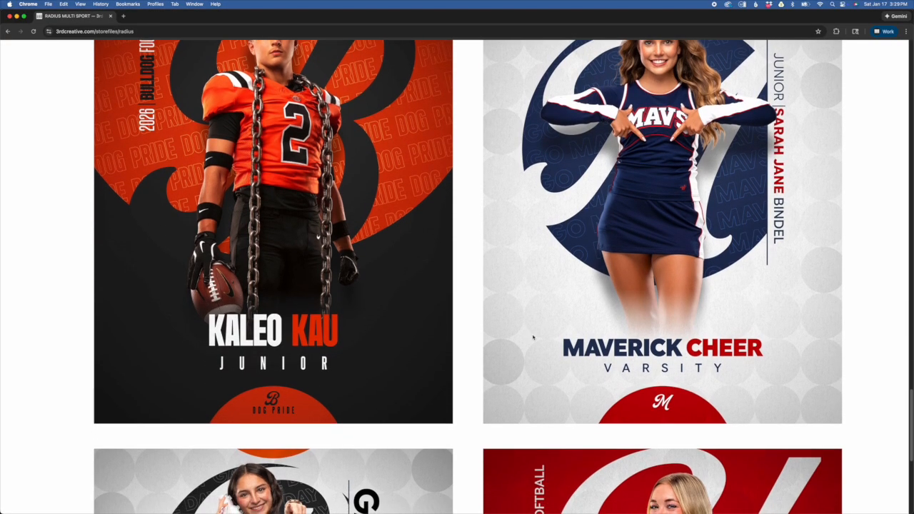
scroll(644, 412, "down", 10)
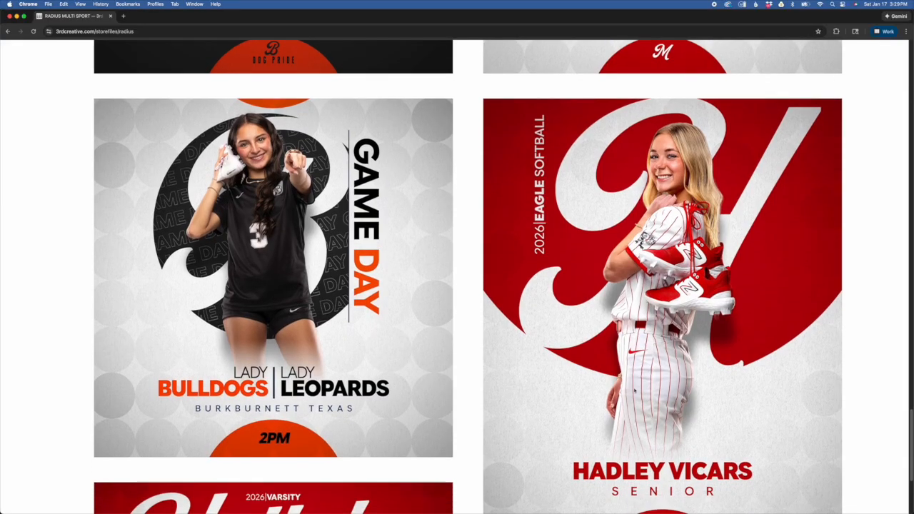
scroll(634, 390, "down", 18)
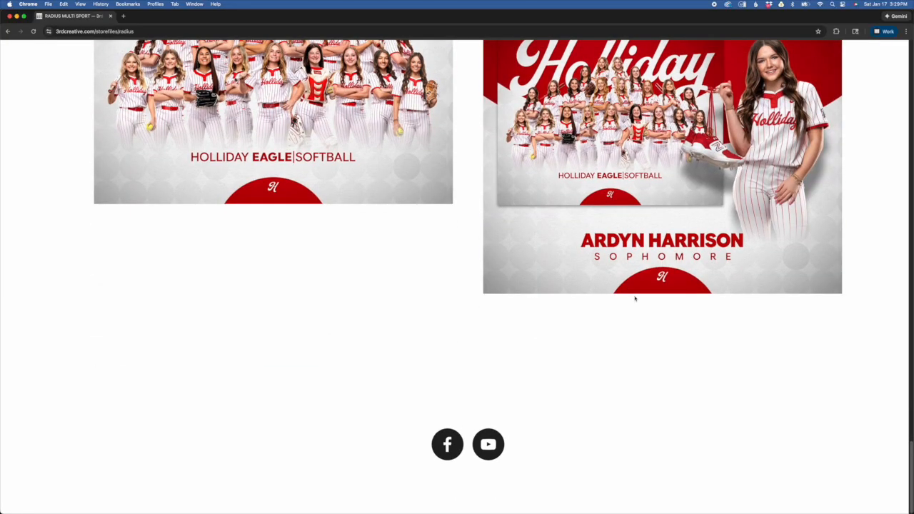
Step: Look over the built-in options and sport samples again at a reduced page zoom
scroll(635, 300, "up", 10)
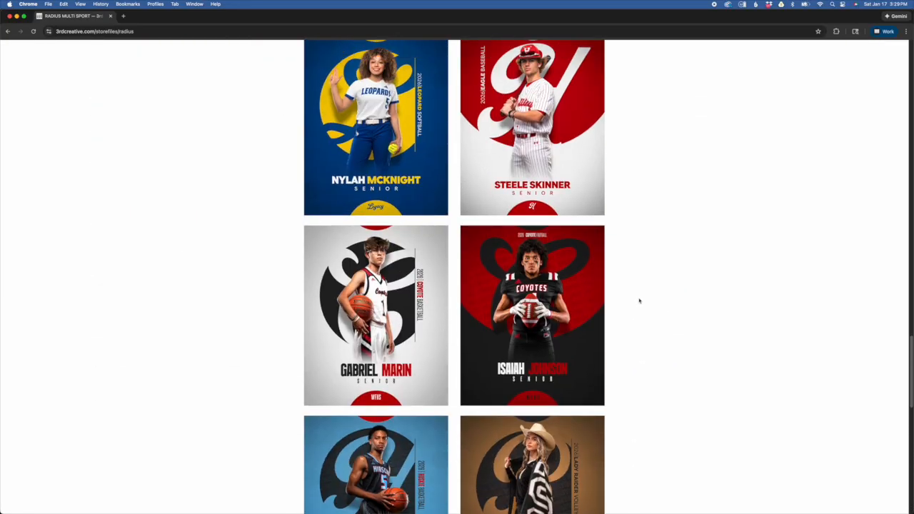
scroll(639, 300, "up", 10)
scroll(640, 304, "down", 6)
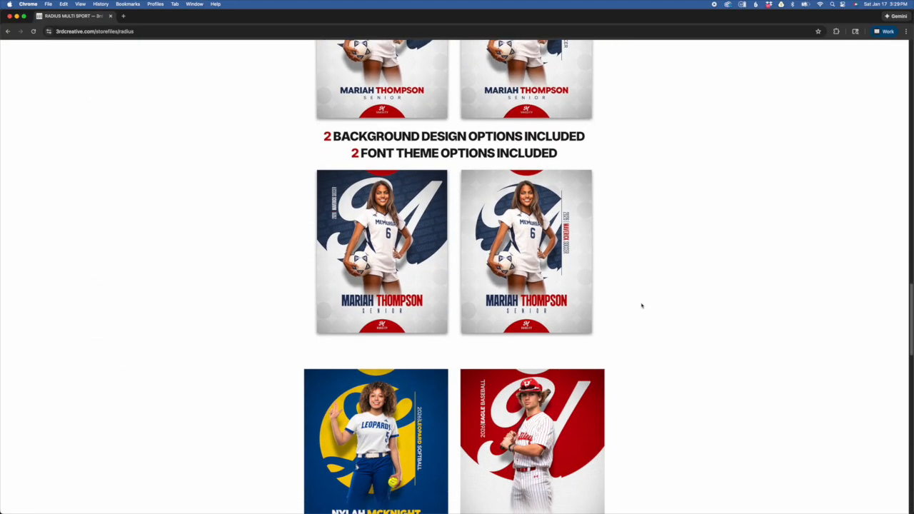
scroll(641, 306, "down", 3)
scroll(642, 305, "down", 4)
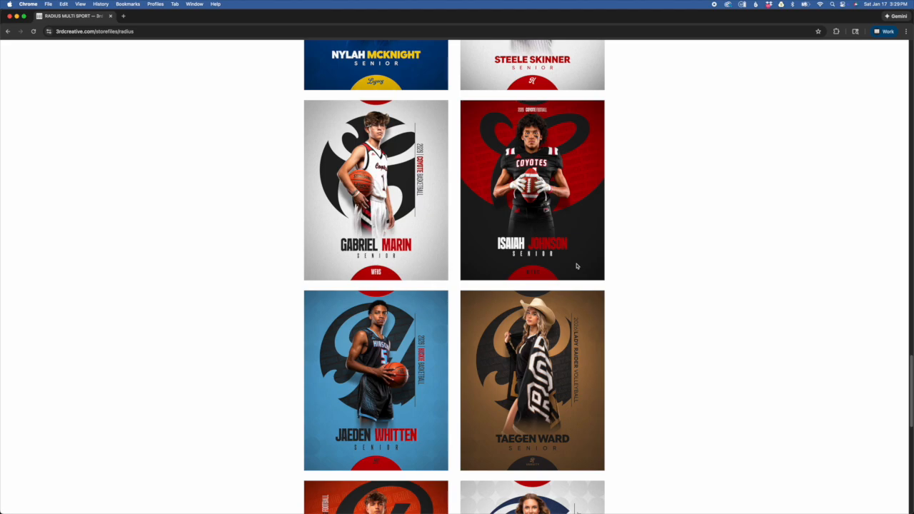
Step: Switch to the Radius_4x5_Vertical.psd template in Photoshop and look over its main layer groups
key("super+Tab")
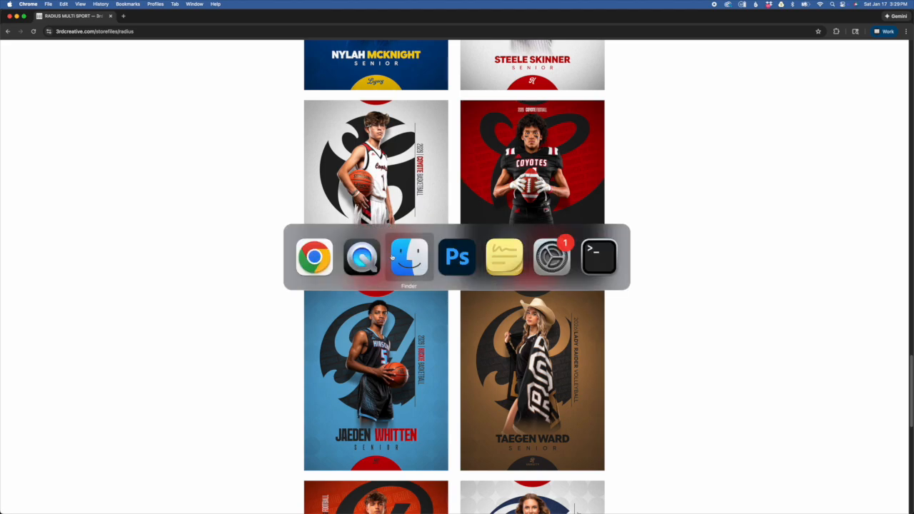
left_click(457, 257)
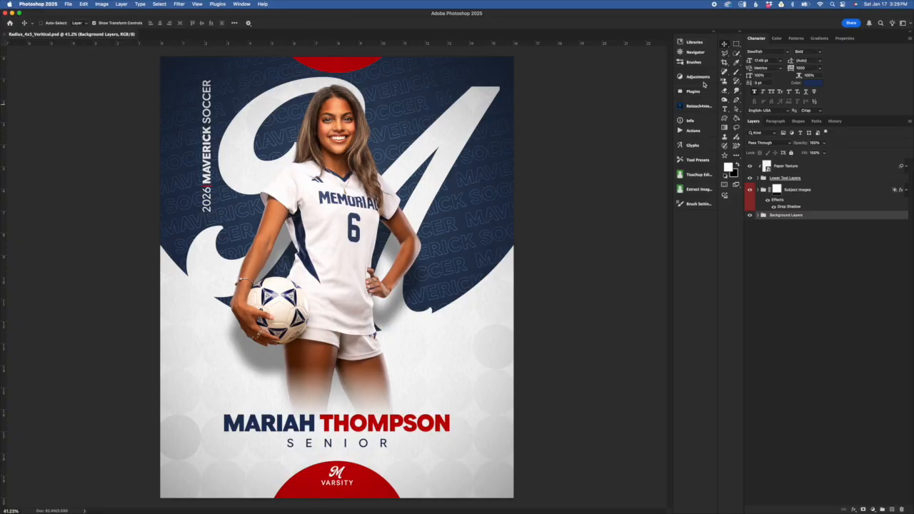
left_click(785, 189)
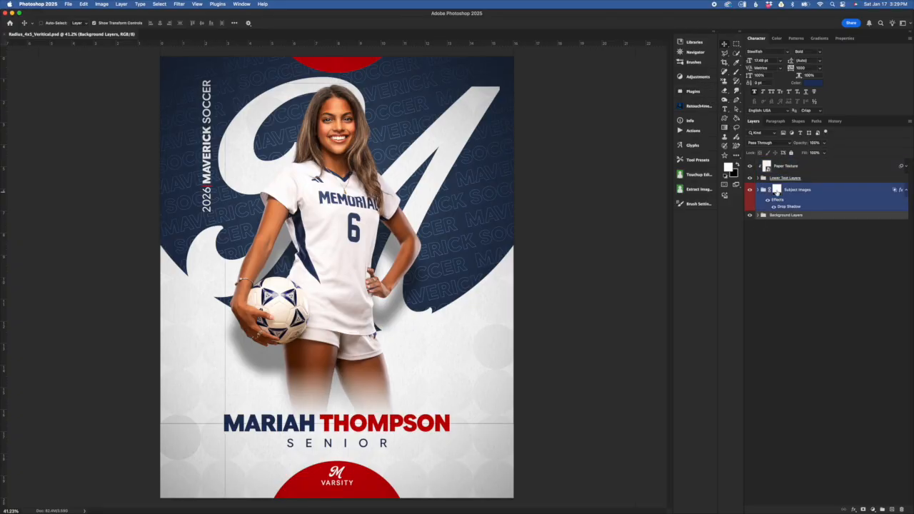
left_click(761, 216)
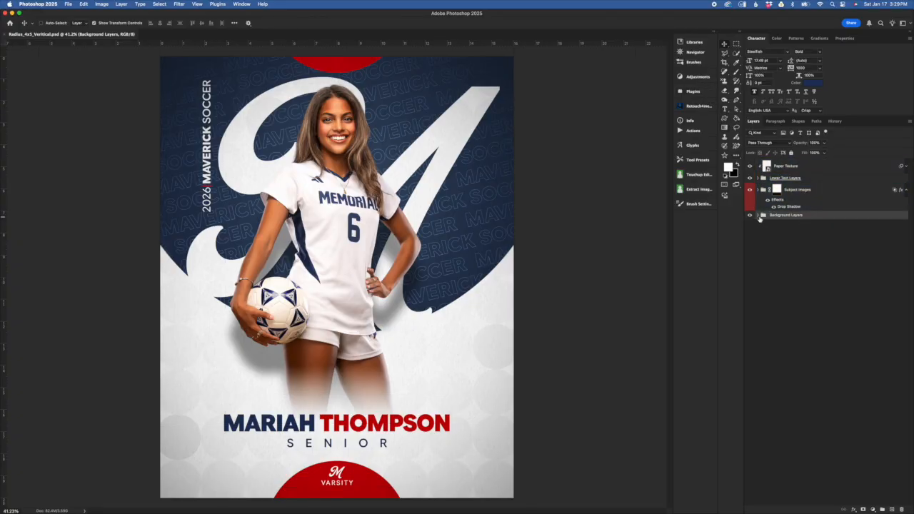
Step: Hide and show again the Background Layers, Subject Images and Lower Text Layers groups, one after another
left_click(750, 215)
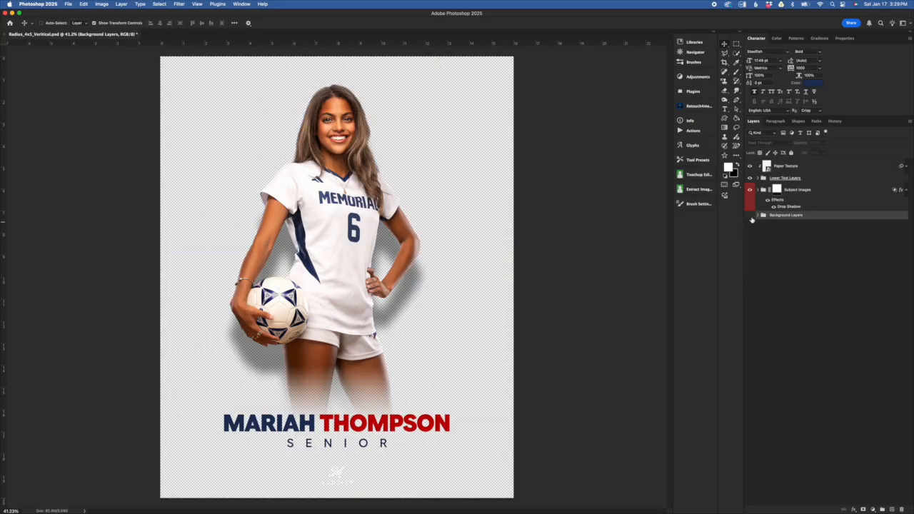
left_click(749, 216)
left_click(749, 190)
left_click(750, 190)
left_click(749, 178)
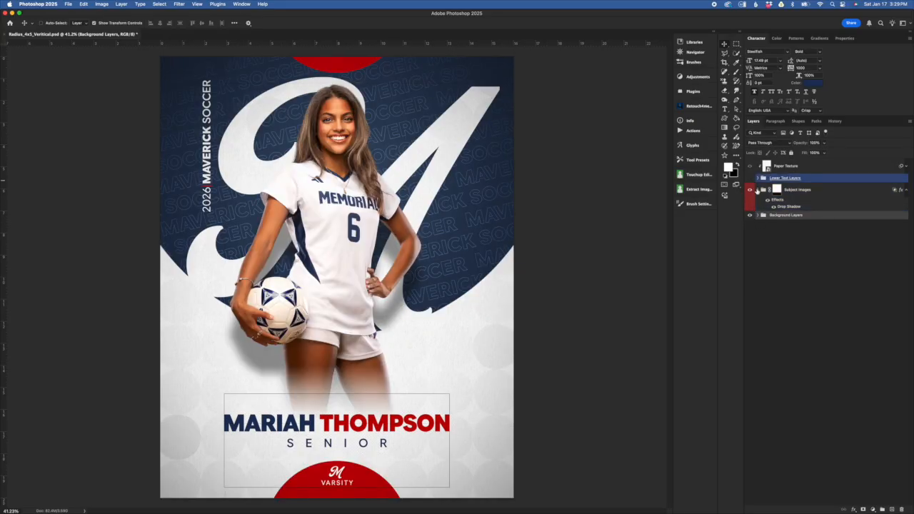
left_click(750, 178)
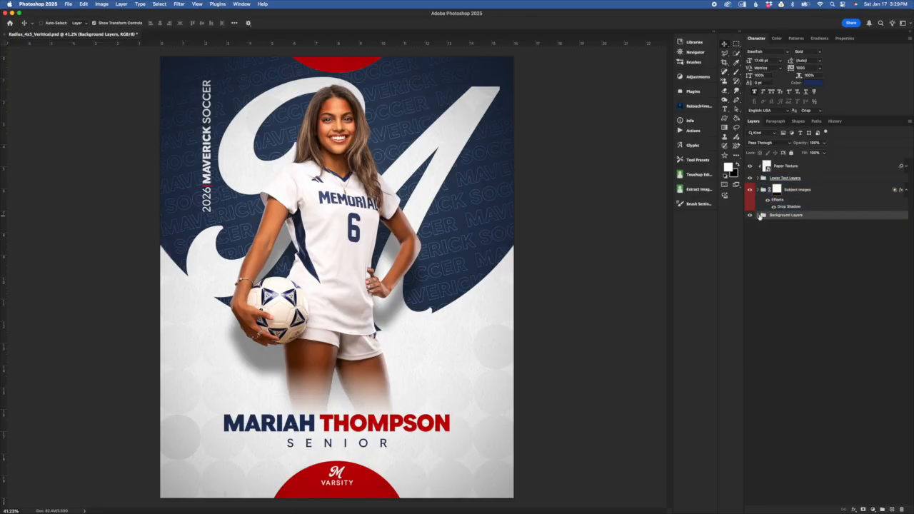
Step: Expand the Background Layers group and select the Change Background Color layer inside it
left_click(759, 216)
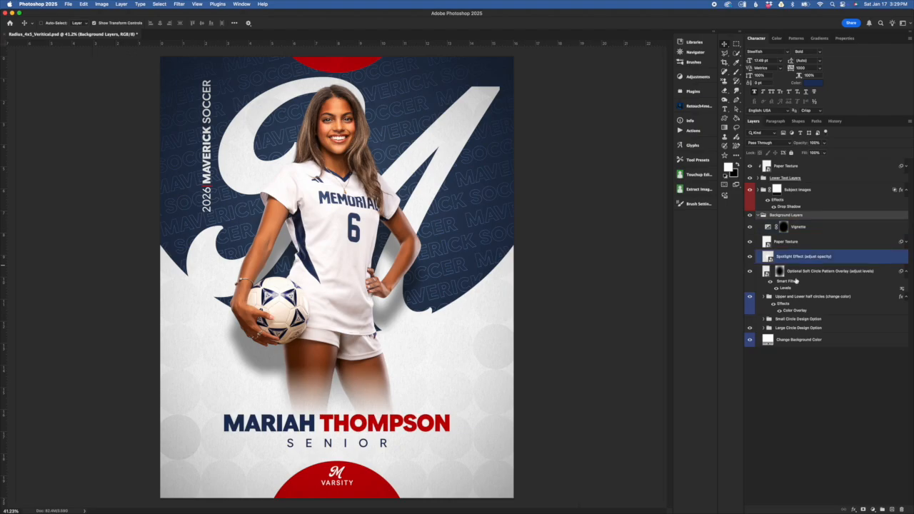
left_click(804, 312)
left_click(826, 341)
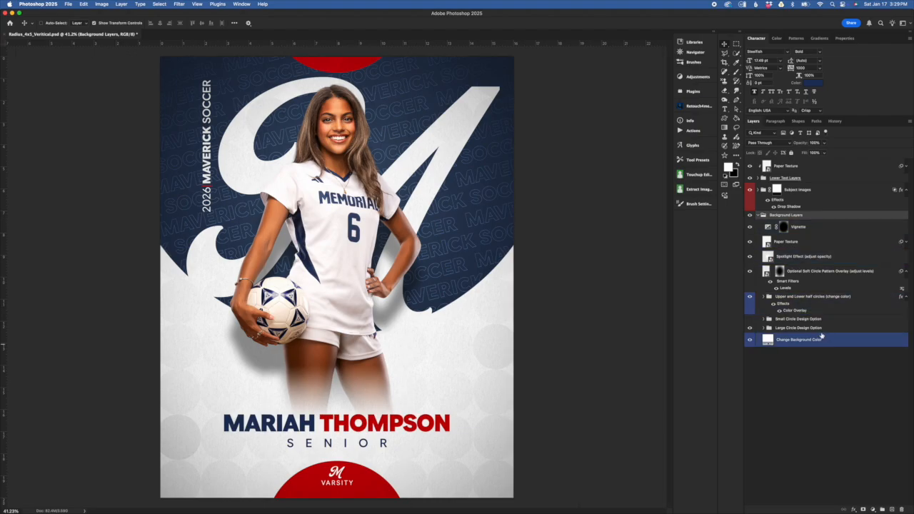
left_click(821, 329)
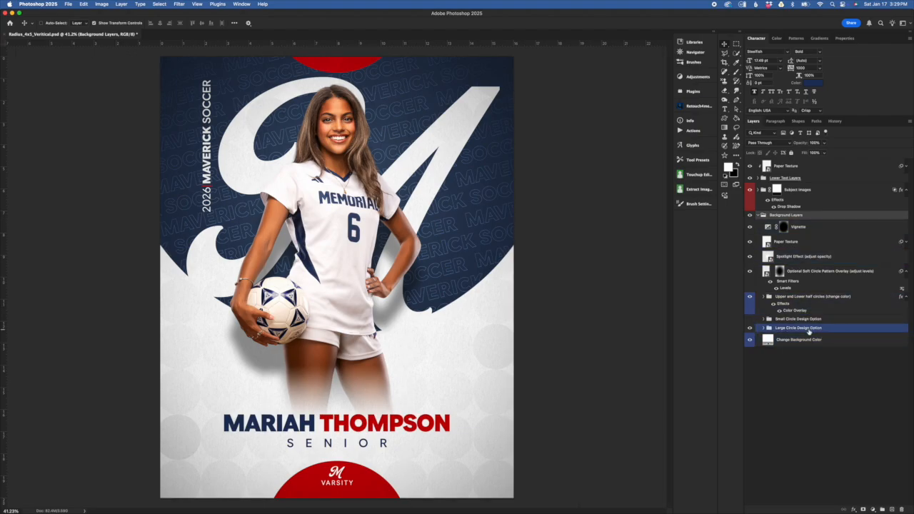
left_click(810, 331)
left_click(791, 340)
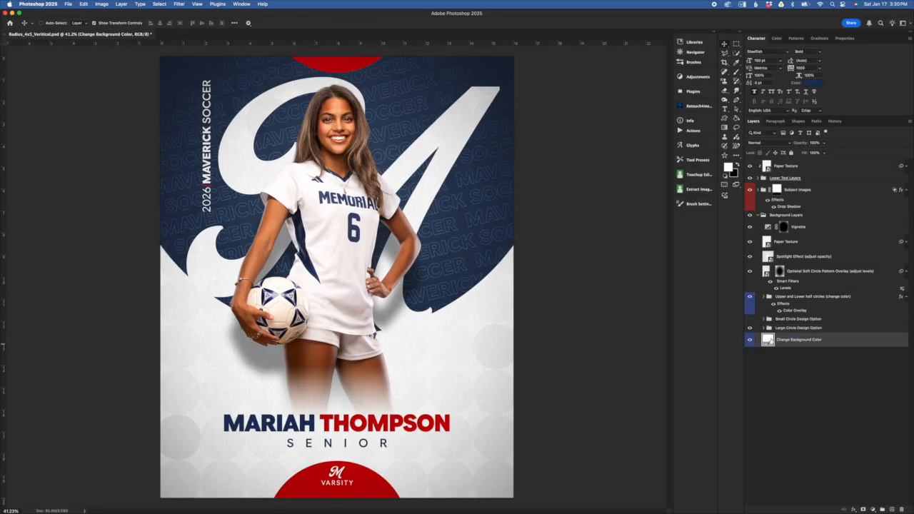
Step: Try a navy blue sampled from the artwork (#334365) as the Change Background Color fill and discard the change
double_click(767, 340)
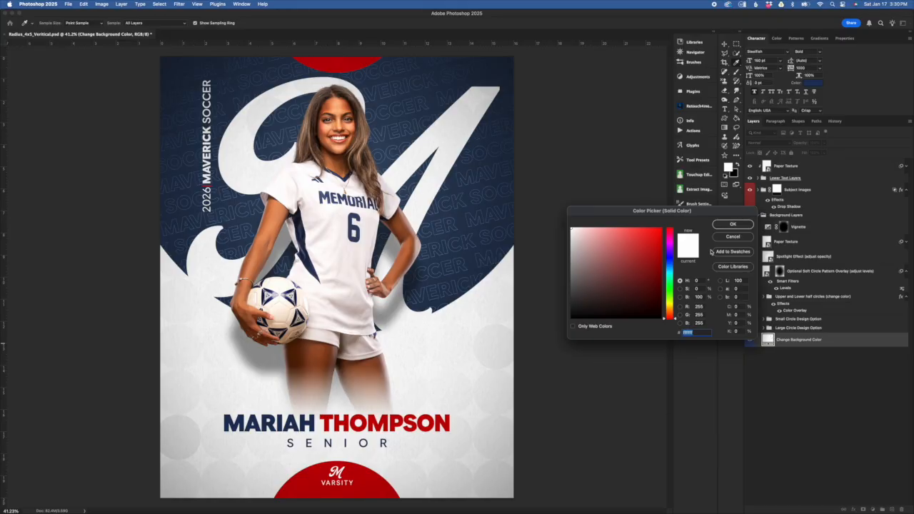
left_click_drag(722, 214, 705, 222)
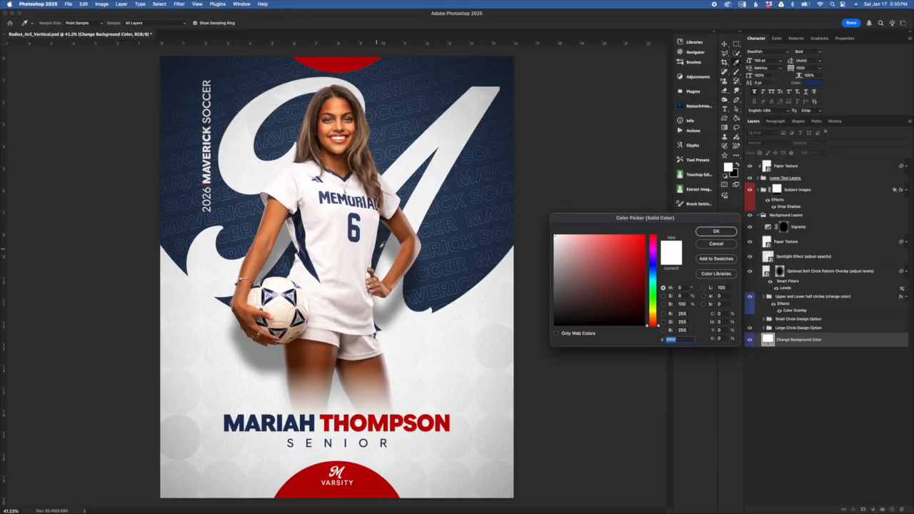
left_click(352, 223)
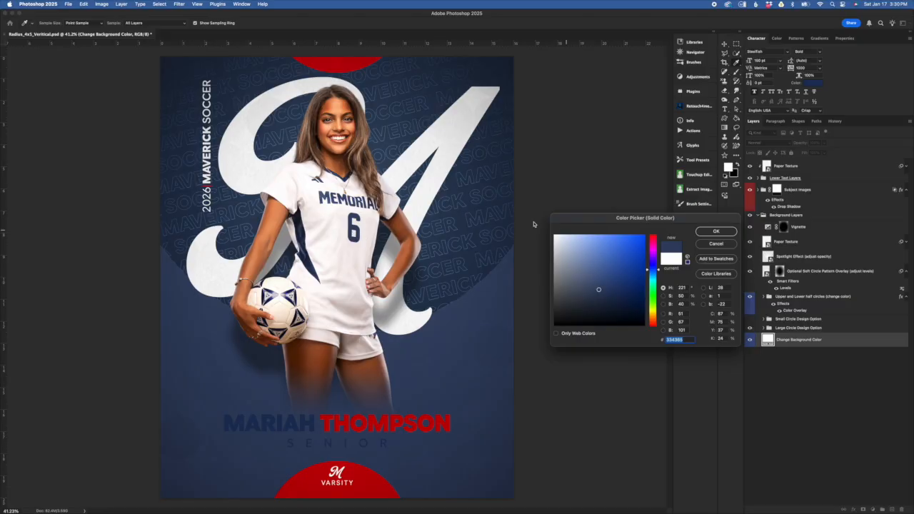
left_click(337, 222)
left_click_drag(579, 245, 527, 208)
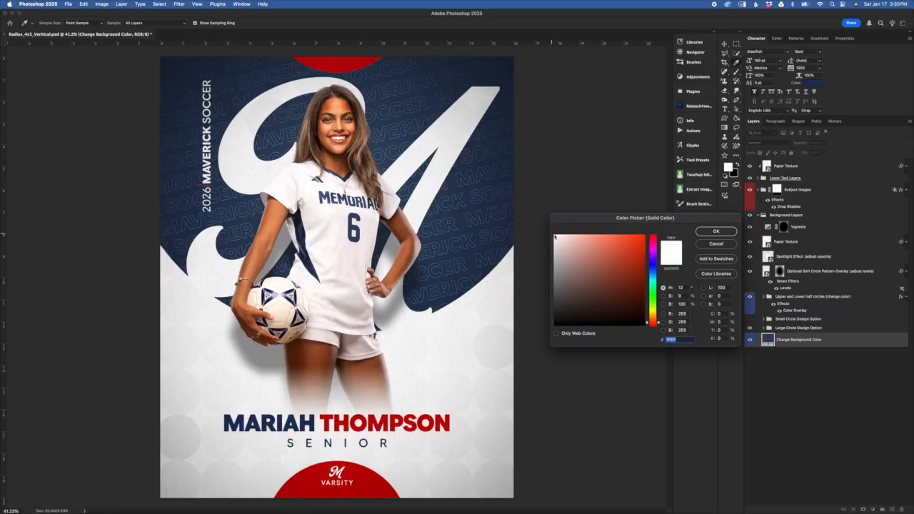
mouse_move(648, 279)
left_mouse_down()
mouse_move(647, 271)
mouse_move(605, 274)
mouse_move(616, 293)
mouse_move(577, 269)
mouse_move(610, 264)
left_mouse_up()
left_click(716, 244)
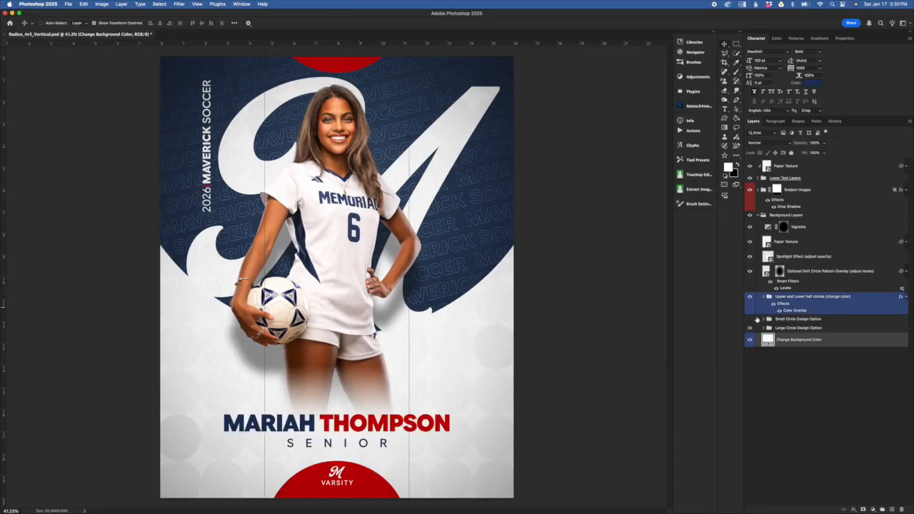
Step: Hide the Large Circle Design Option group and show the Small Circle Design Option group instead
left_click(800, 327)
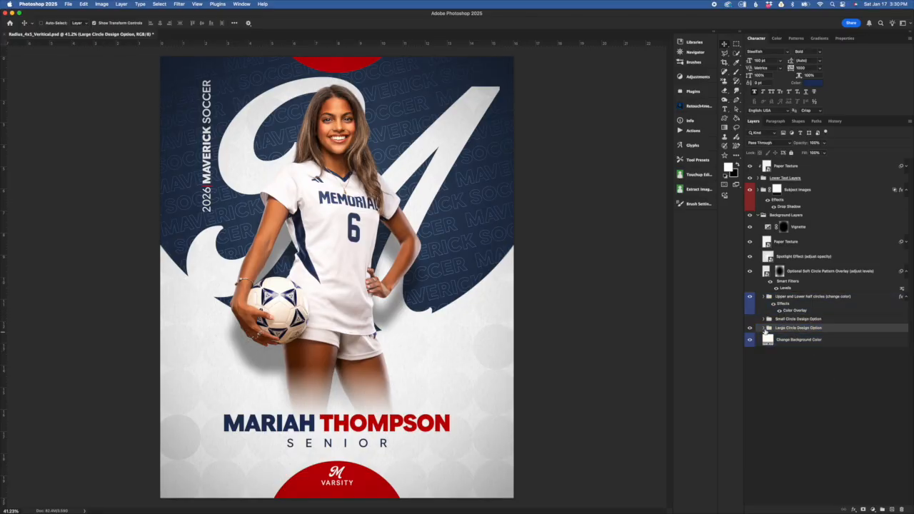
left_click(791, 337)
left_click(750, 327)
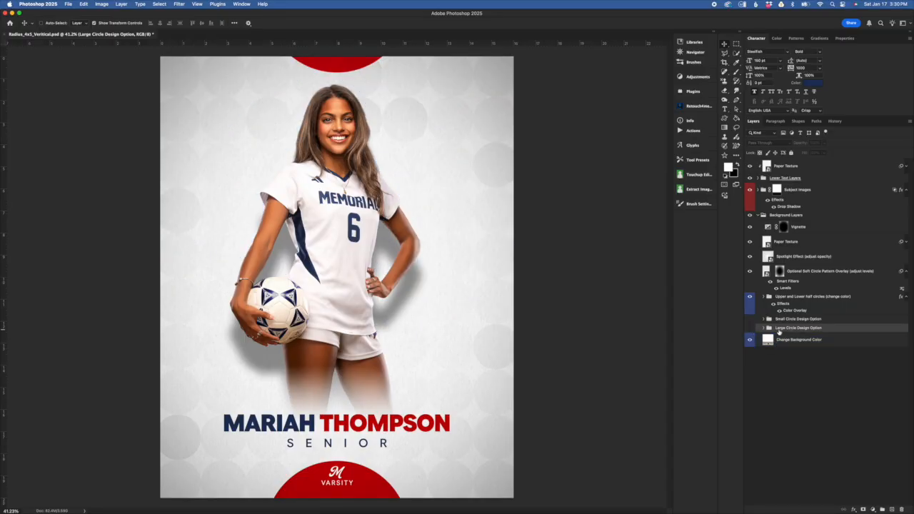
left_click(786, 319)
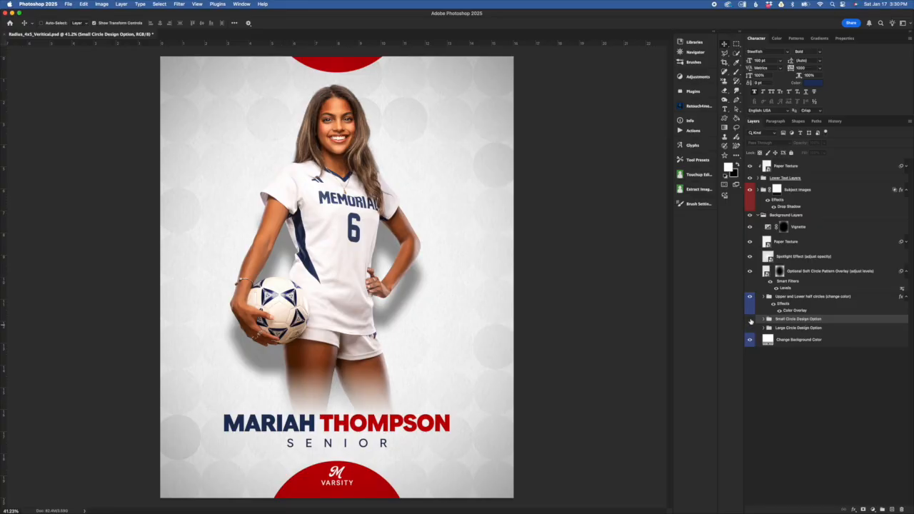
left_click(750, 319)
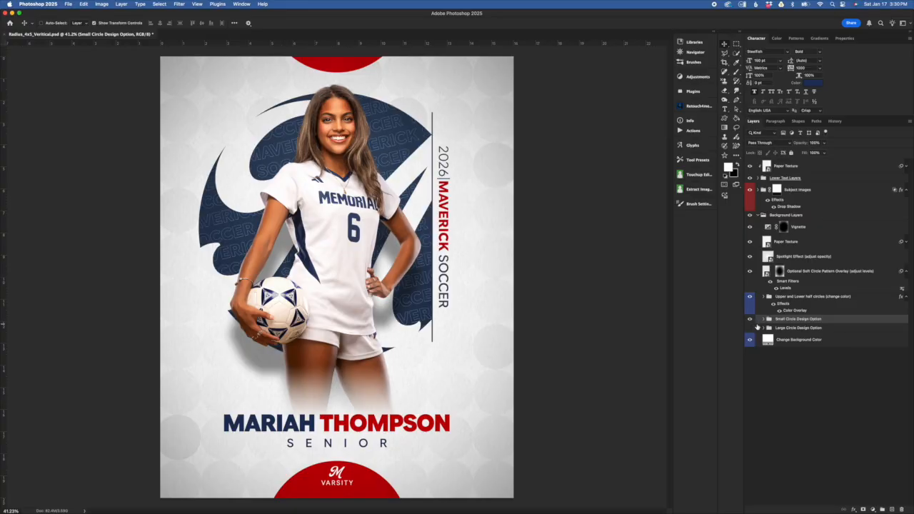
Step: Swap the Small Circle Design Option back to the Large Circle Design Option and expand the large circle group
left_click(762, 307)
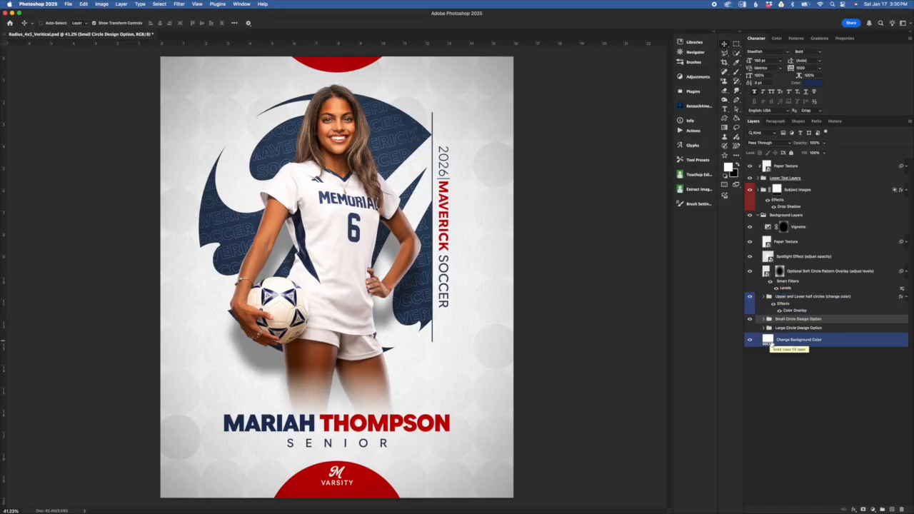
left_click(750, 320)
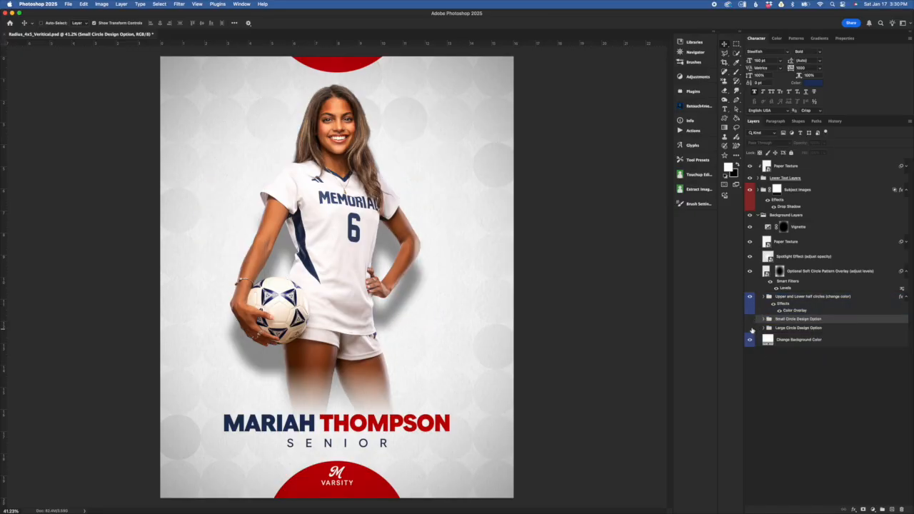
left_click(750, 328)
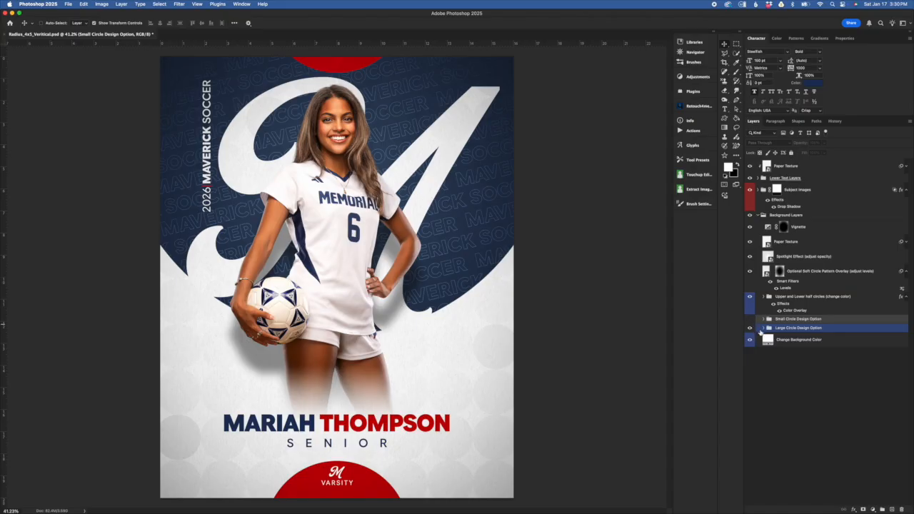
left_click(762, 327)
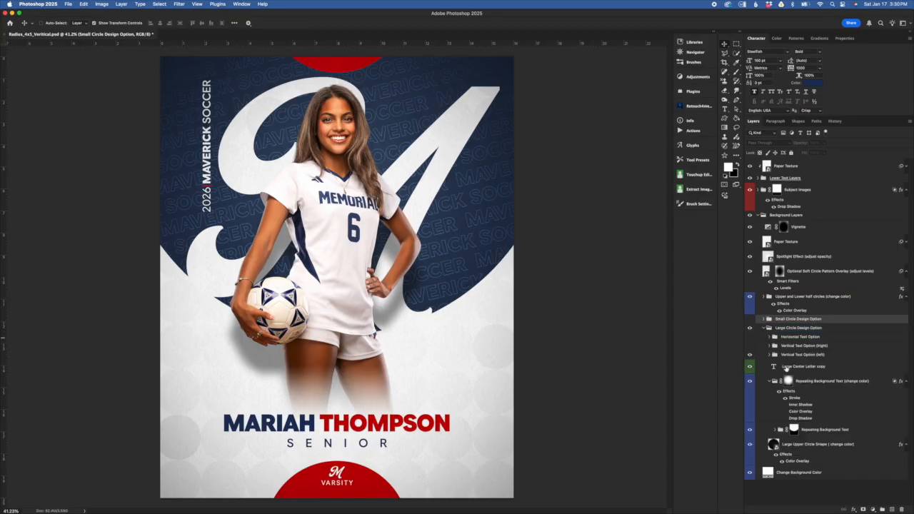
left_click(799, 330)
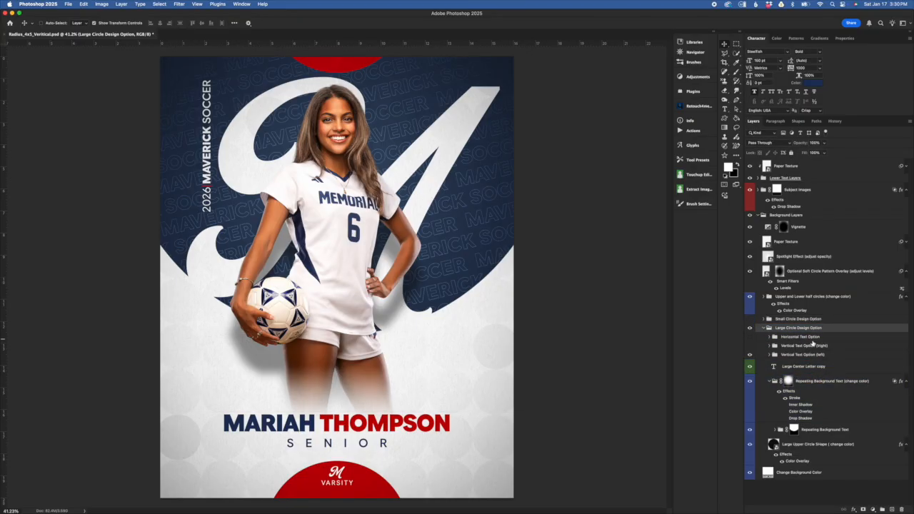
Step: Try a dark navy sampled from the subject (#232a44) as the Color Overlay of the Large Upper Circle Shape layer and discard the change
left_click(793, 355)
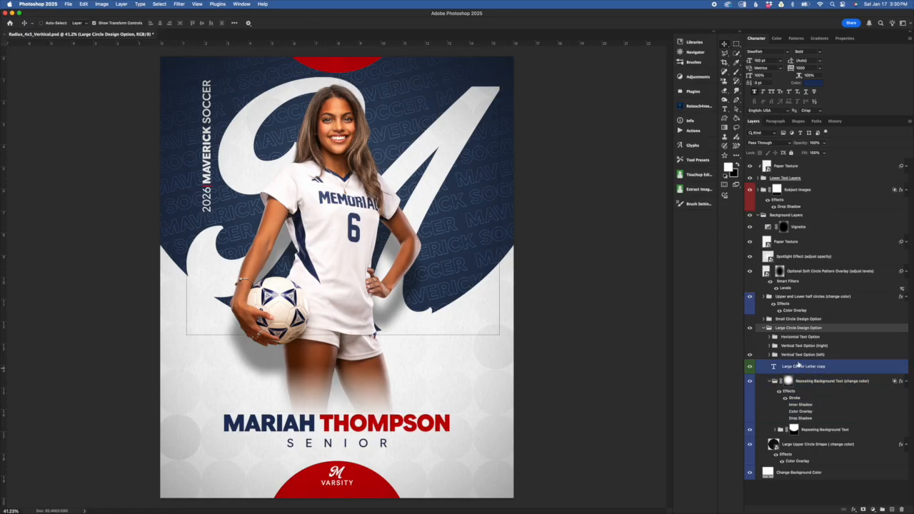
left_click(785, 444)
left_click(835, 469)
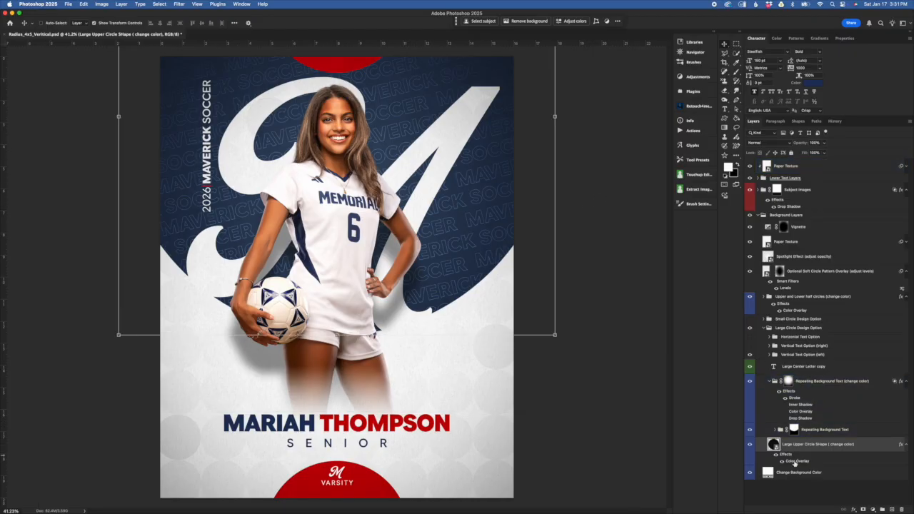
double_click(796, 462)
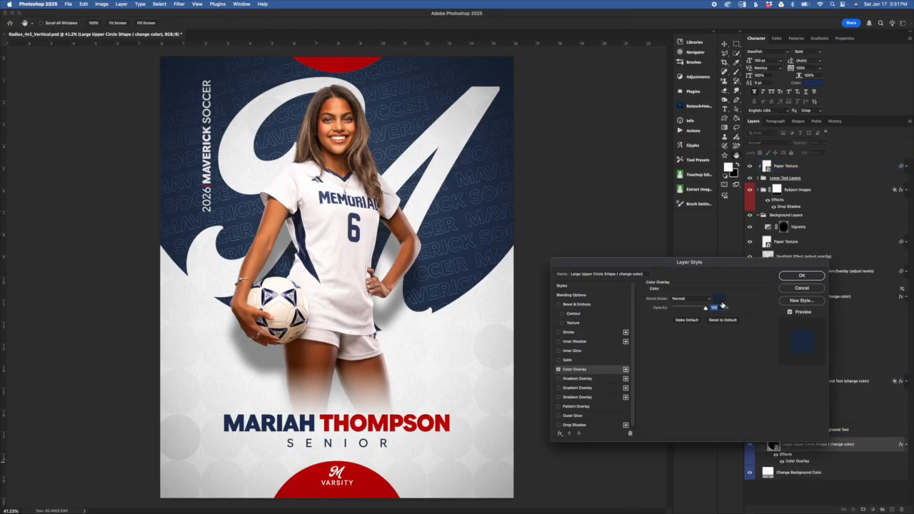
left_click_drag(726, 261, 710, 260)
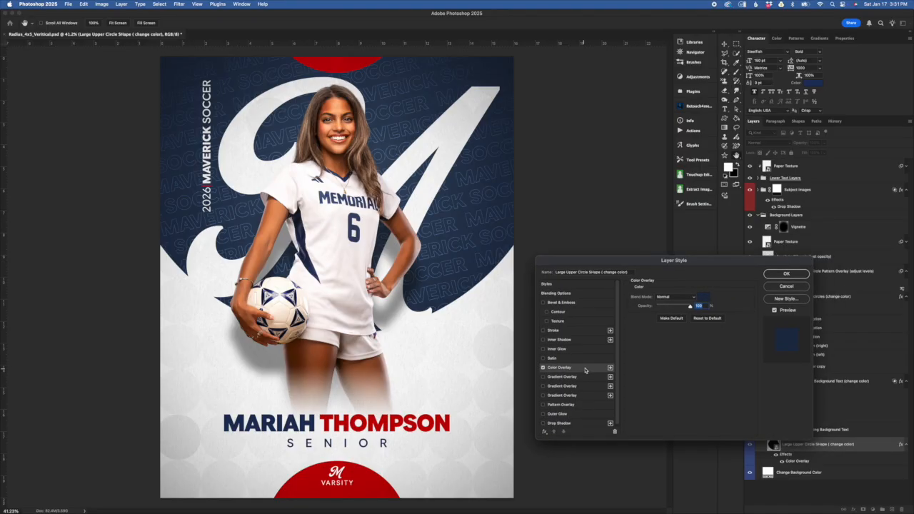
left_click(595, 404)
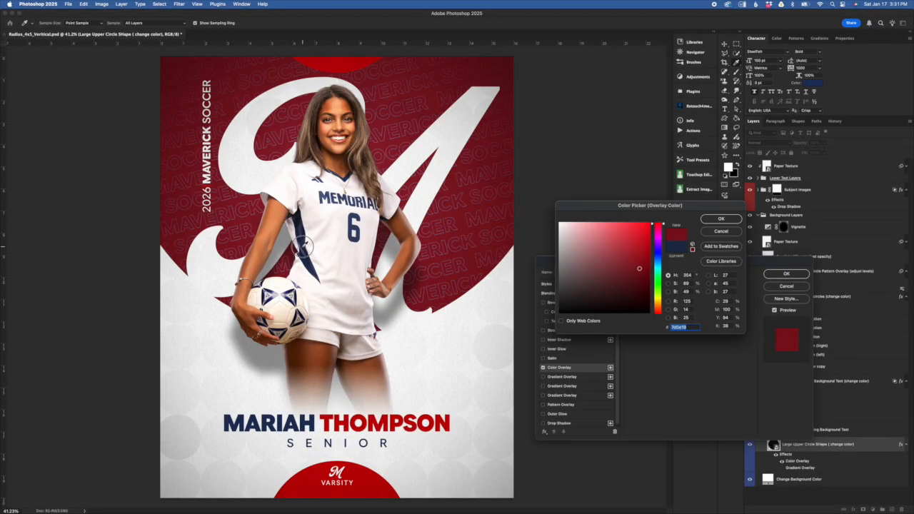
left_click(304, 246)
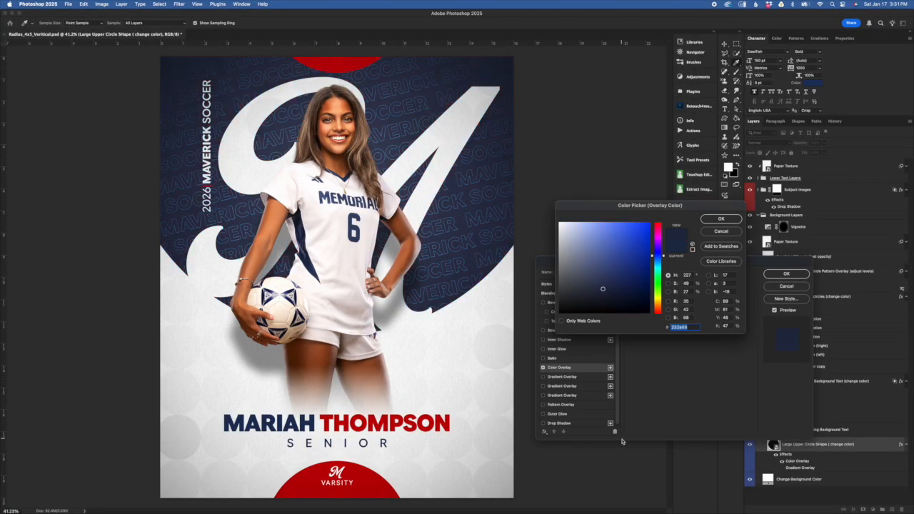
left_click(723, 231)
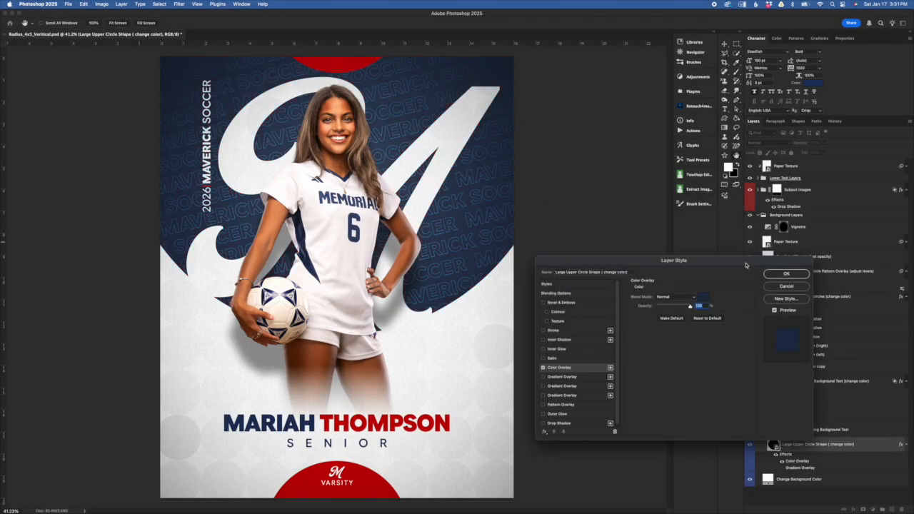
left_click(787, 286)
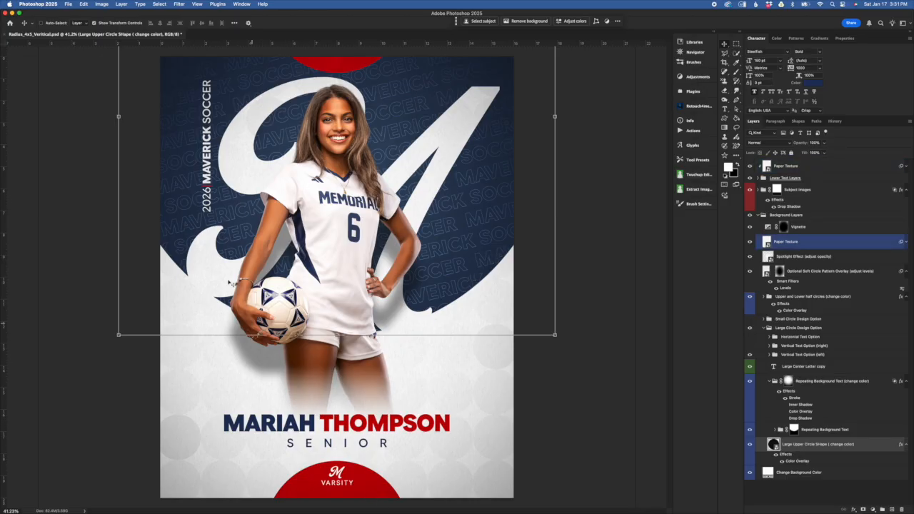
Step: Inspect the Color Overlay color of the Large Upper Circle Shape layer and cancel out of its layer style
left_click(815, 431)
double_click(797, 461)
left_click(701, 301)
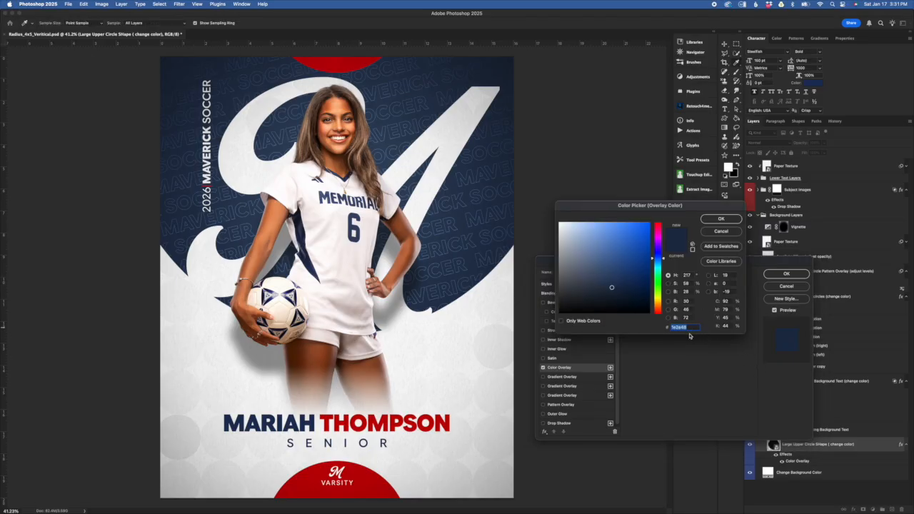
left_click(721, 220)
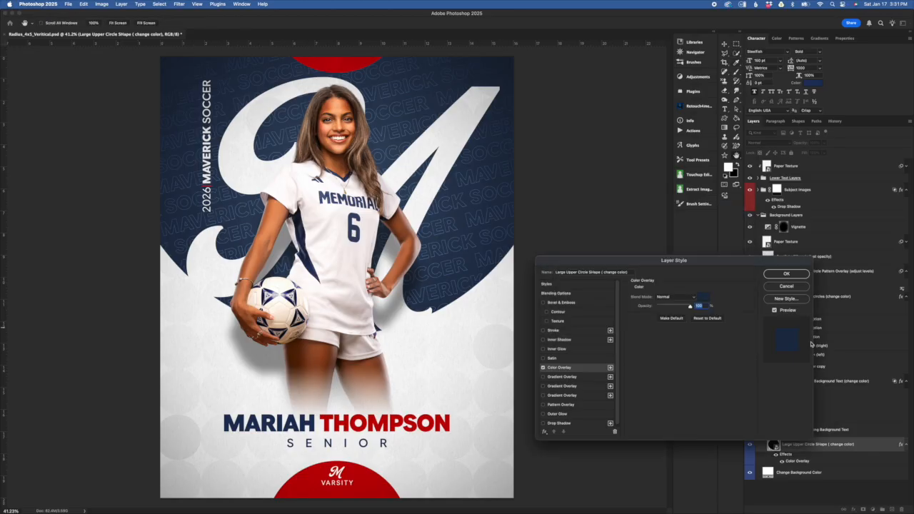
left_click(794, 289)
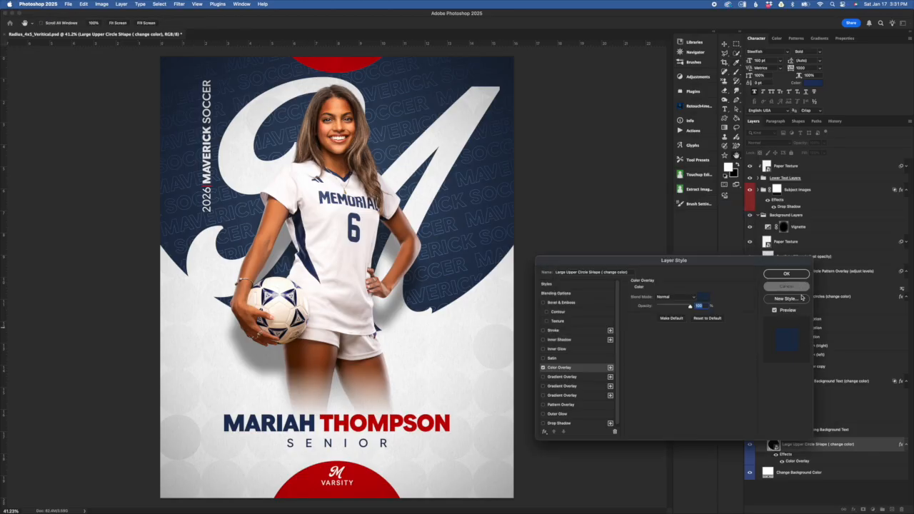
Step: Hide the Repeating Background Text group to compare the design without it and show the group again
left_click(847, 431)
left_click(793, 430)
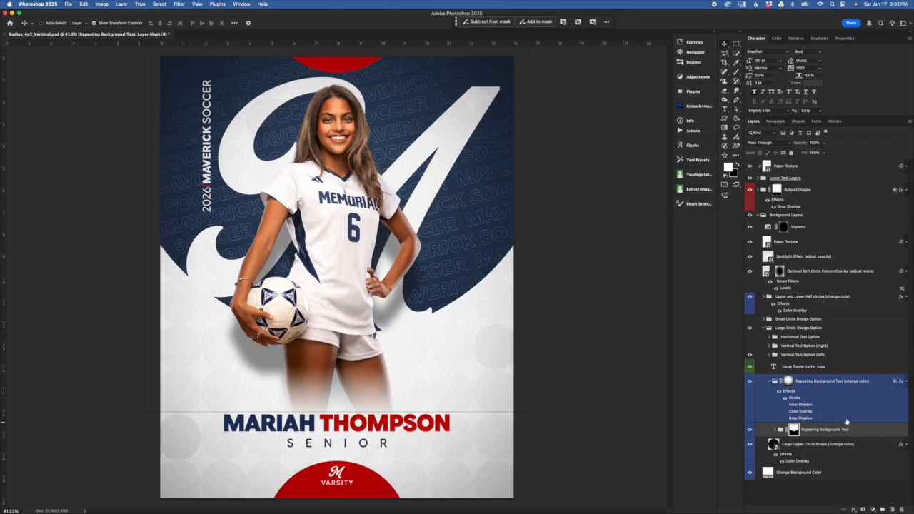
left_click(774, 444)
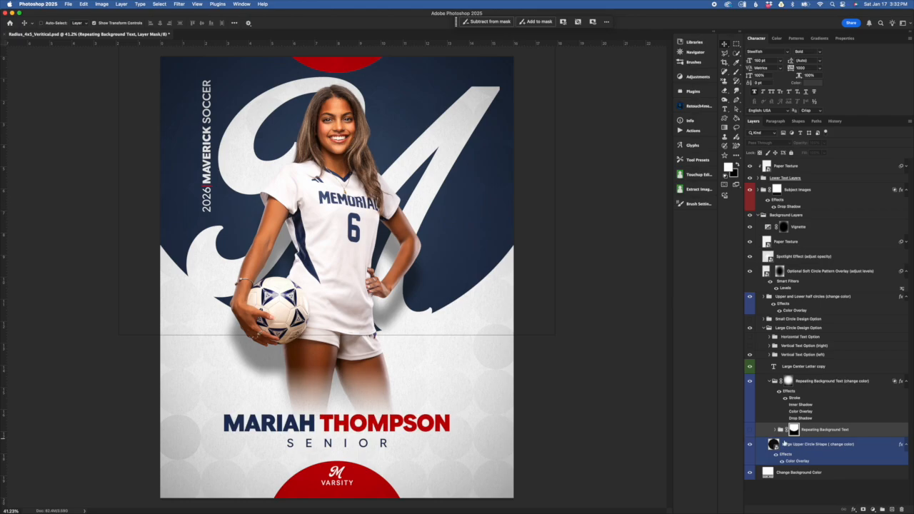
left_click(753, 434)
left_click(751, 431)
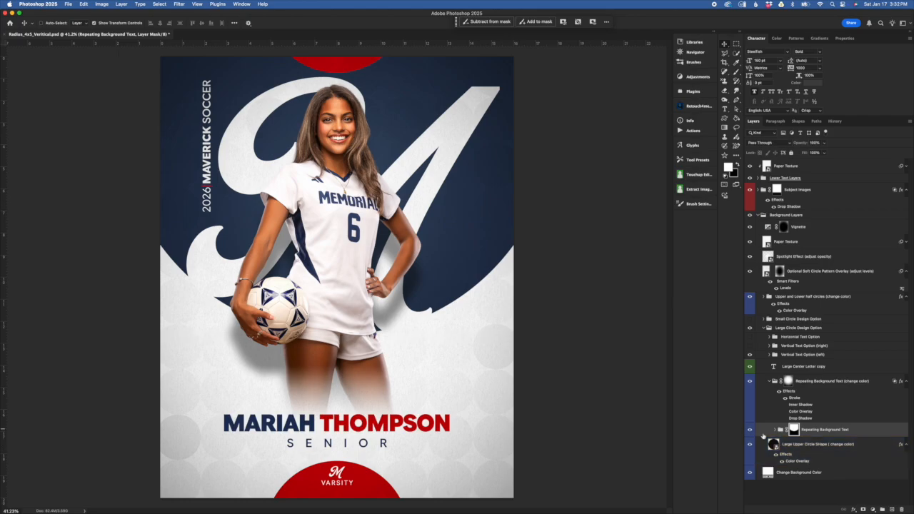
Step: Expand the Repeating Background Text group and browse the line layers in its repeating text layers subgroup, leaving that subgroup collapsed
left_click(776, 429)
left_click(840, 446)
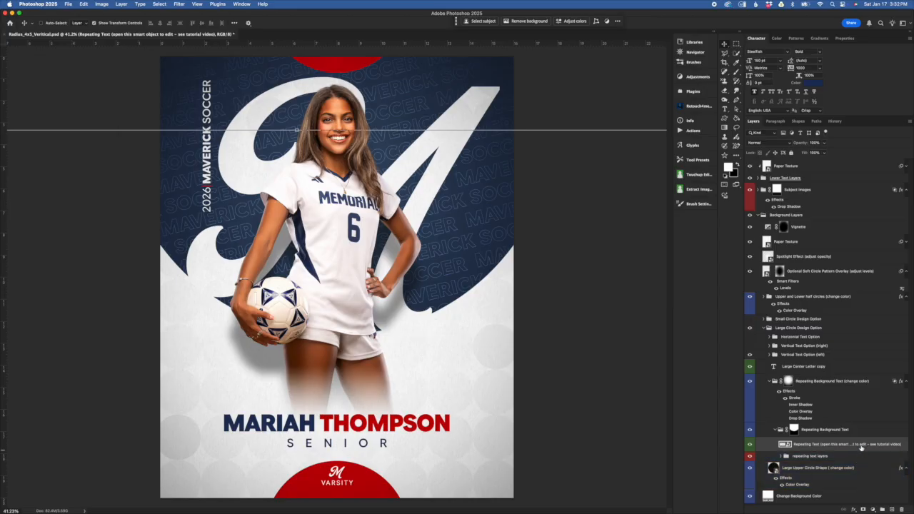
left_click(785, 456)
left_click(810, 468)
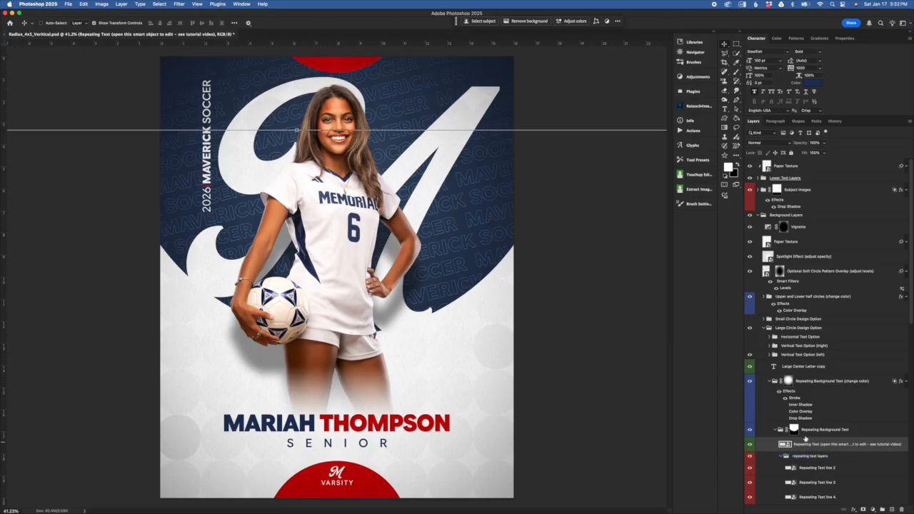
left_click(839, 428)
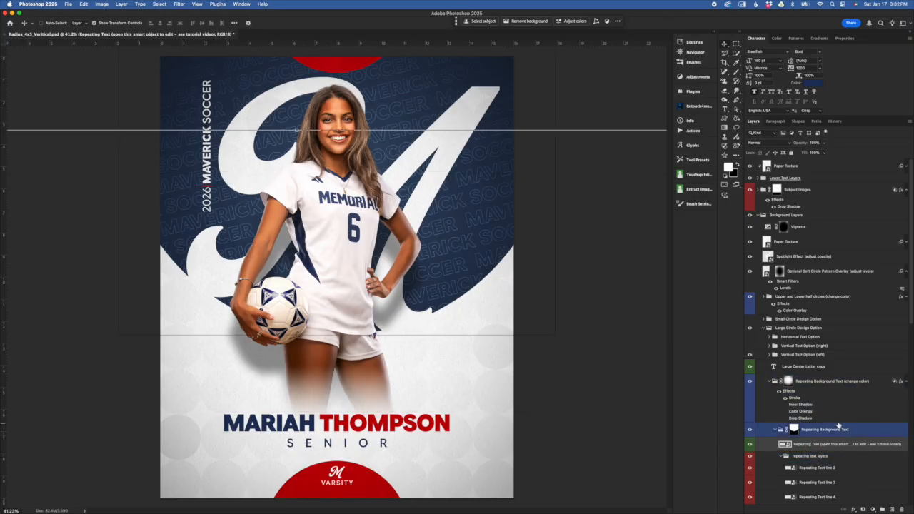
scroll(845, 434, "down", 3)
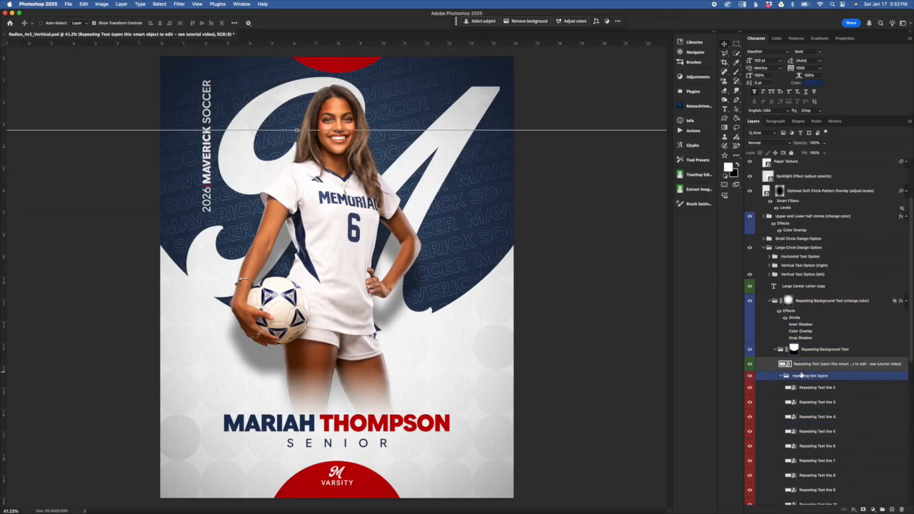
scroll(807, 379, "down", 4)
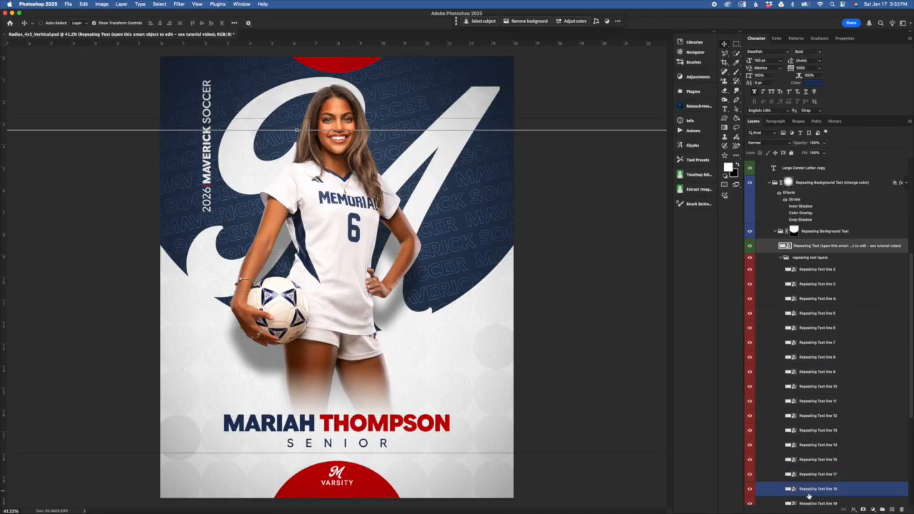
left_click(780, 261)
left_click(782, 260)
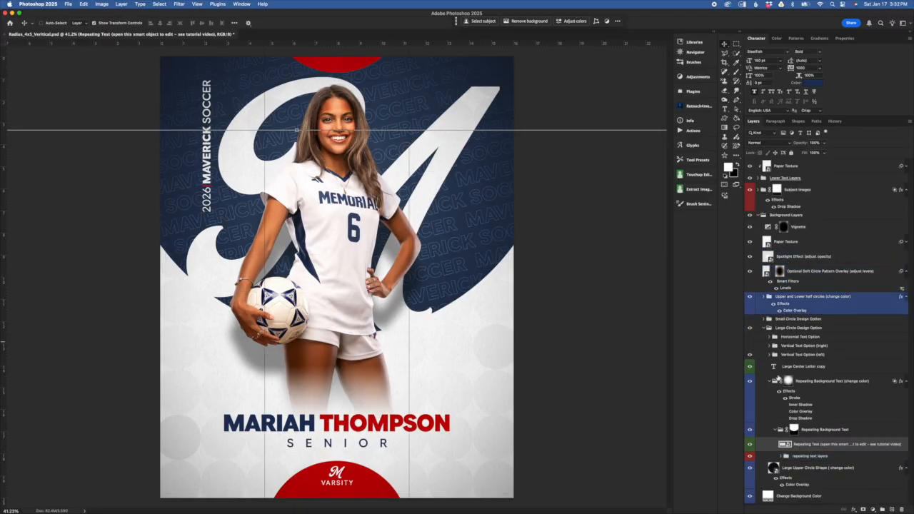
Step: Open the contents of the Repeating Text smart object in the Repeating Background Text group for editing
left_click(816, 456)
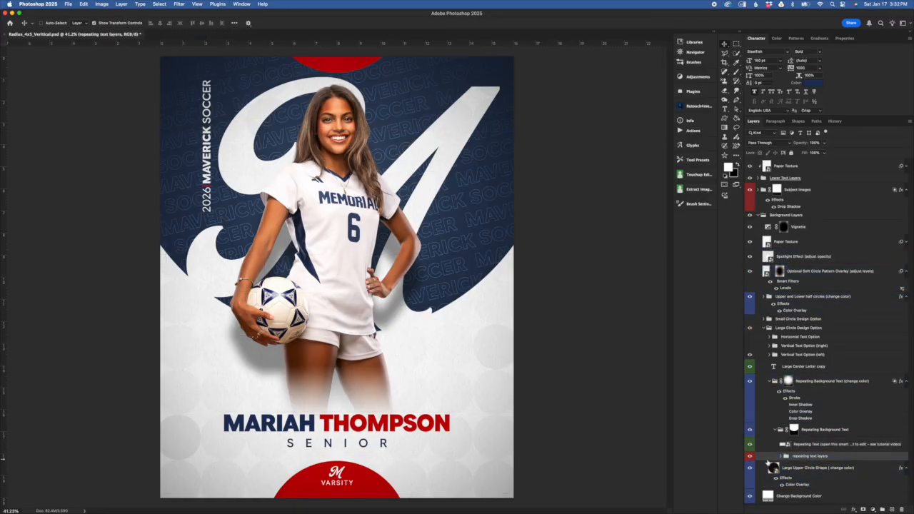
left_click(792, 468)
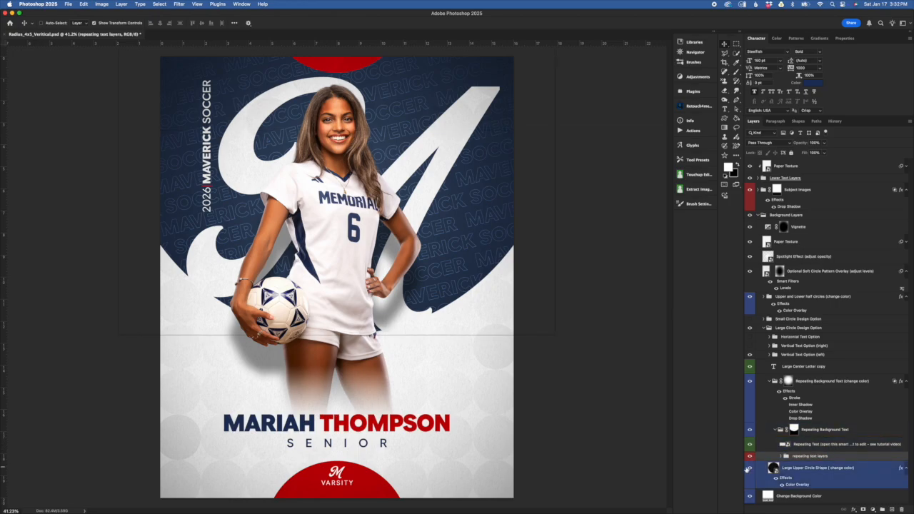
left_click(814, 444)
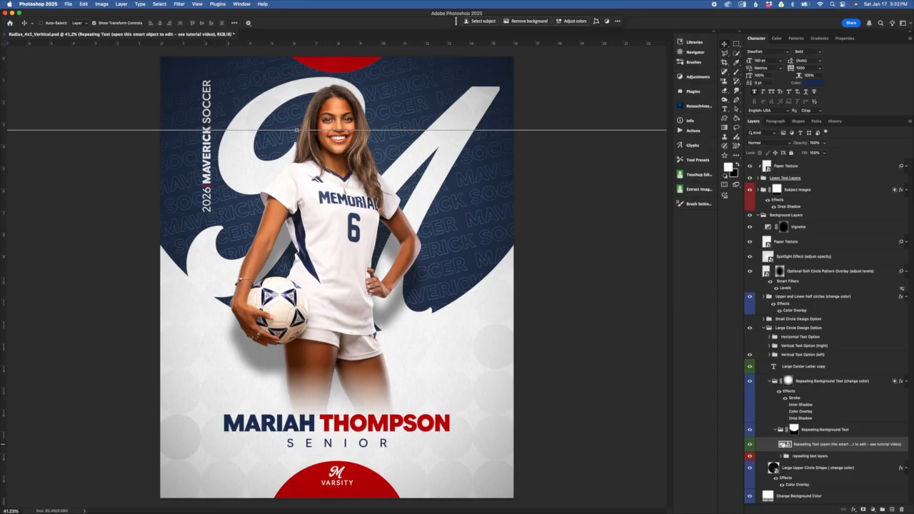
double_click(785, 444)
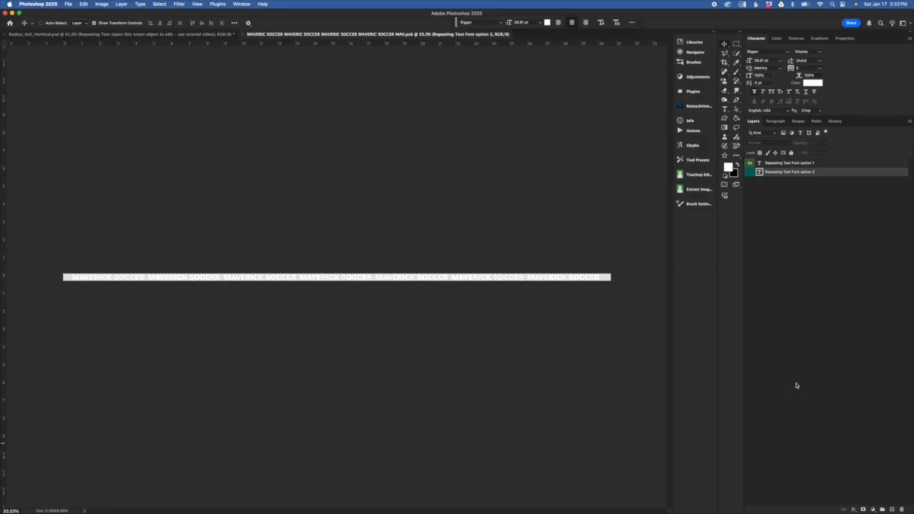
Step: Set the text color of the Repeating Text Font option 1 layer to black (#000000)
left_click(803, 163)
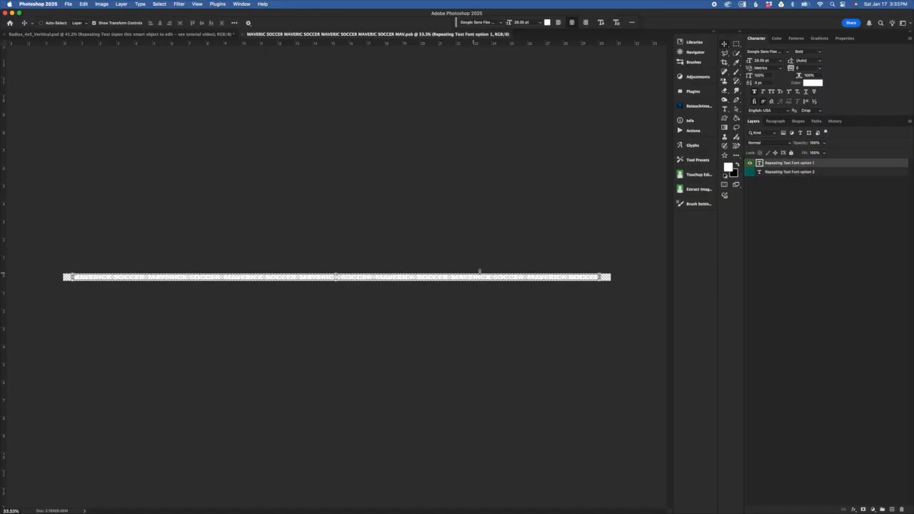
left_click(812, 83)
left_click_drag(595, 300, 521, 357)
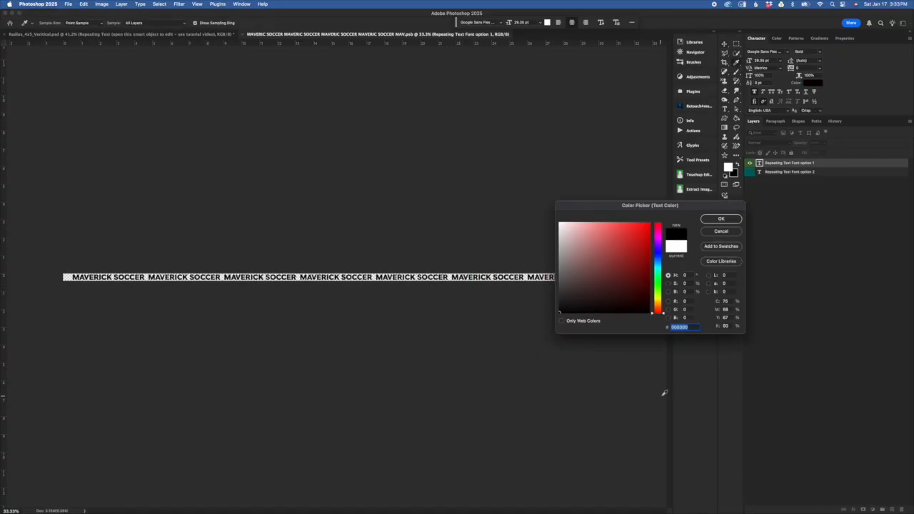
left_click(722, 220)
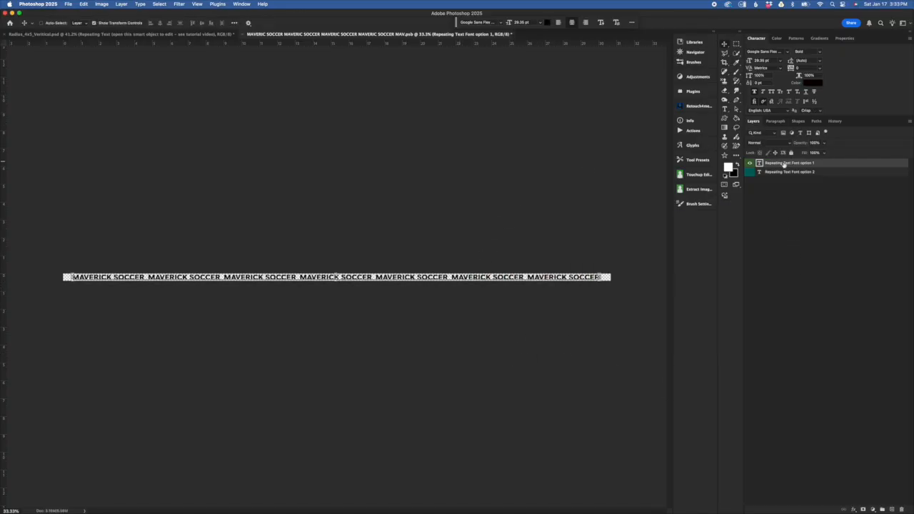
Step: Select all the text of the Repeating Text Font option 1 layer, reapply black (#000000) and commit the text edit
double_click(759, 163)
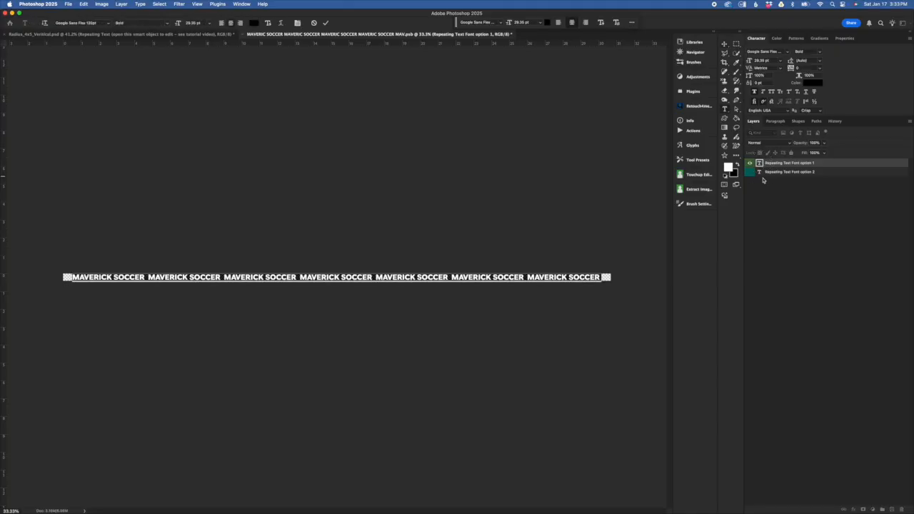
left_click(253, 23)
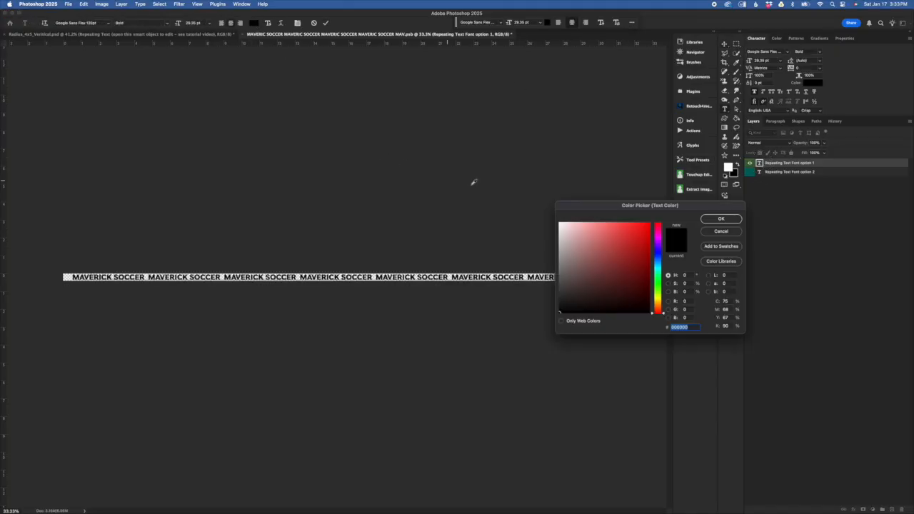
left_click(721, 218)
left_click(325, 23)
key("v")
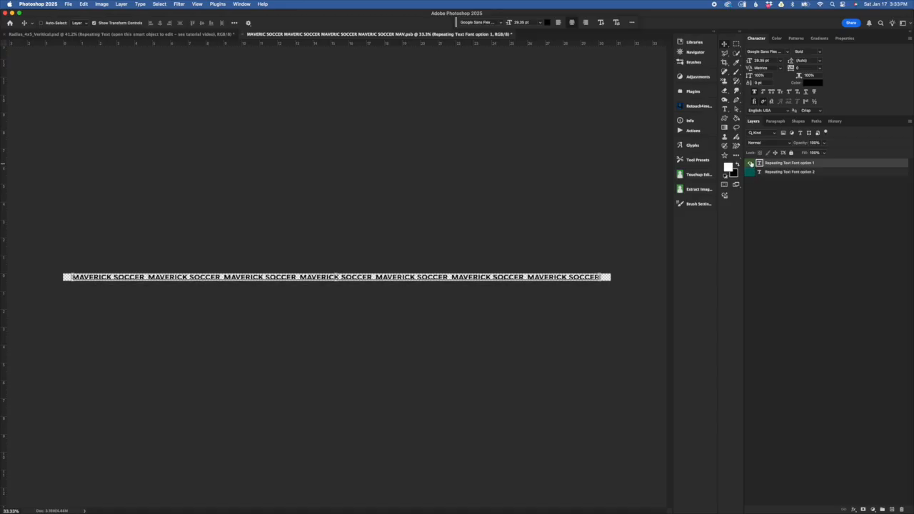
Step: Show the Repeating Text Font option 2 layer in place of option 1 and set its text color to black
left_click(750, 164)
left_click(750, 172)
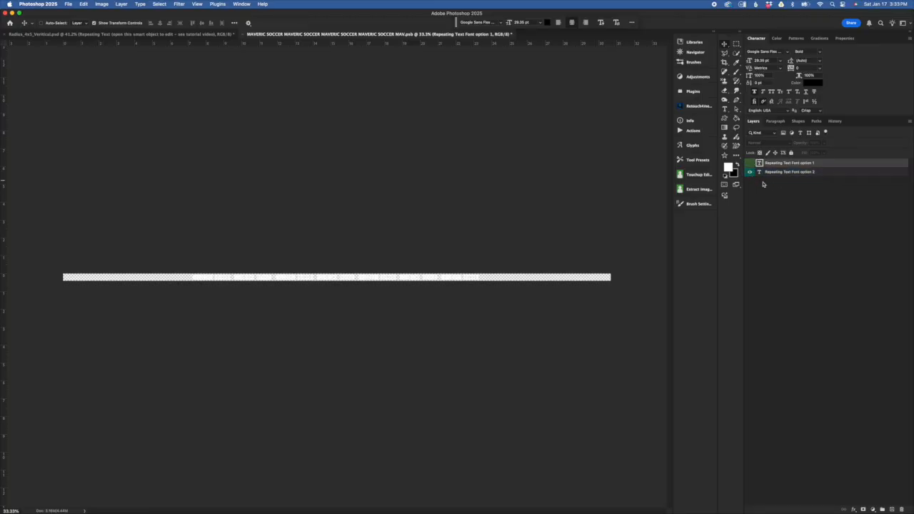
left_click(813, 83)
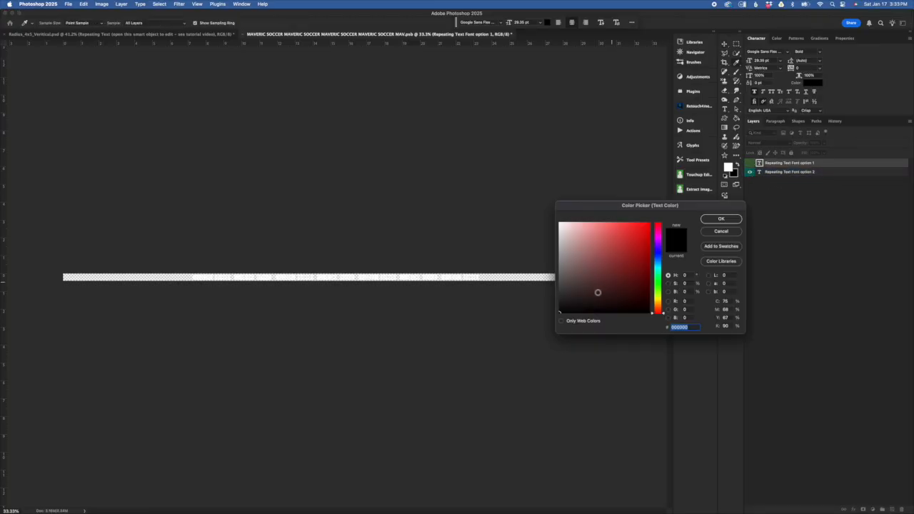
left_click(723, 218)
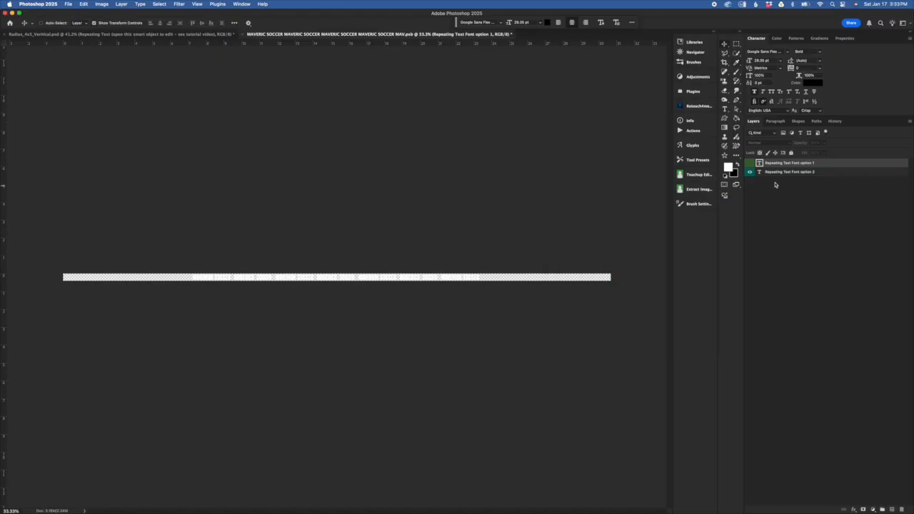
left_click(775, 173)
left_click(814, 83)
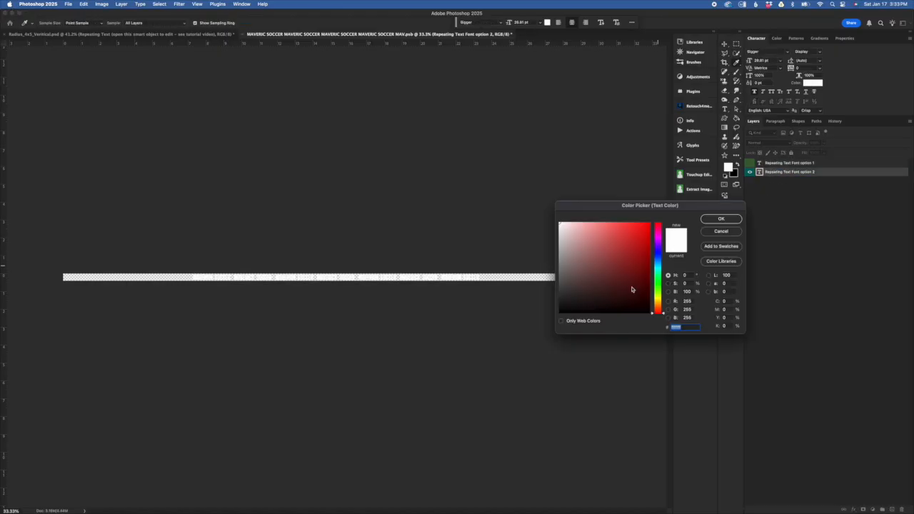
left_click(601, 289)
left_click(720, 219)
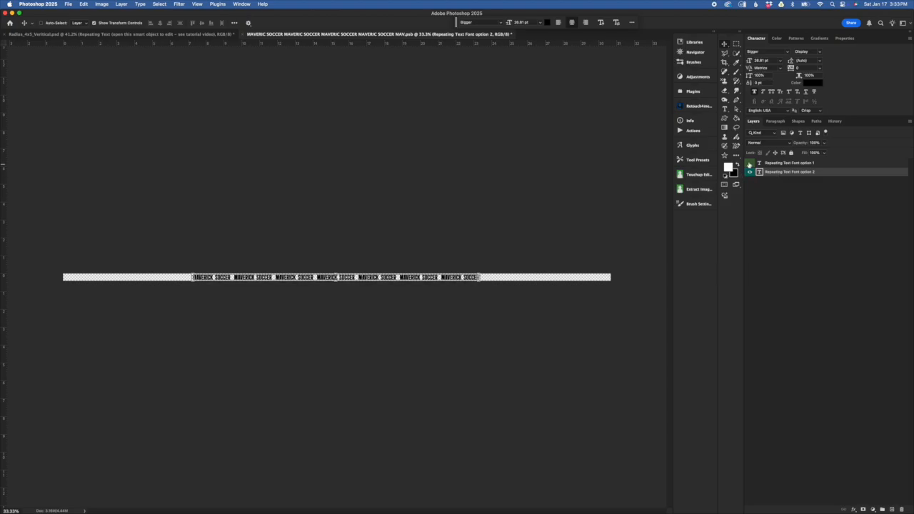
Step: Compare the two repeating text font options by swapping their visibility, leaving only Repeating Text Font option 1 shown and selected
left_click(749, 163, "alt")
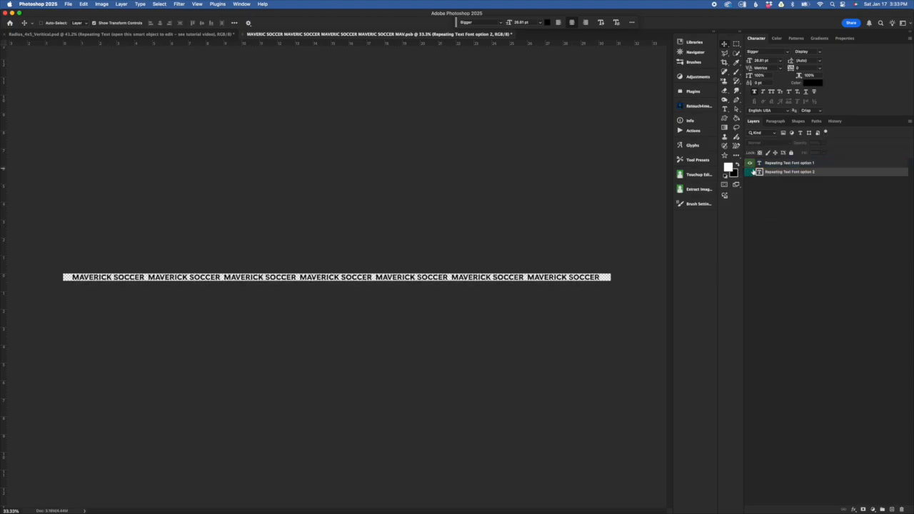
left_click(749, 163)
left_click(749, 172)
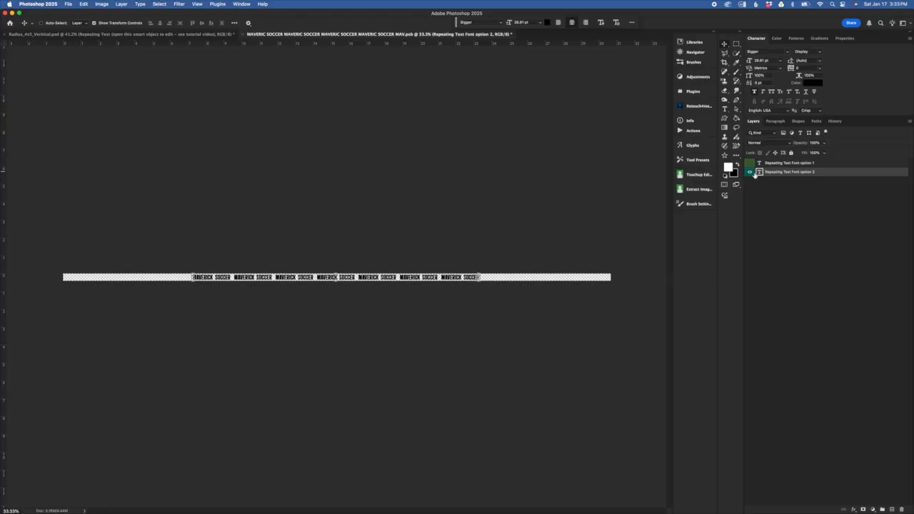
left_click(749, 172)
left_click(749, 163)
left_click(789, 164)
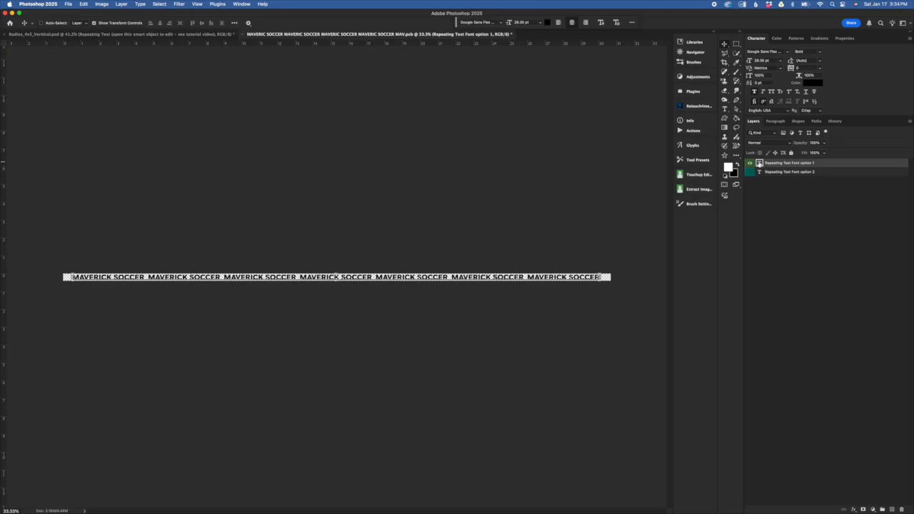
Step: Replace all the text of the Repeating Text Font option 1 layer with "BULLDOG BASEBALL"
double_click(759, 164)
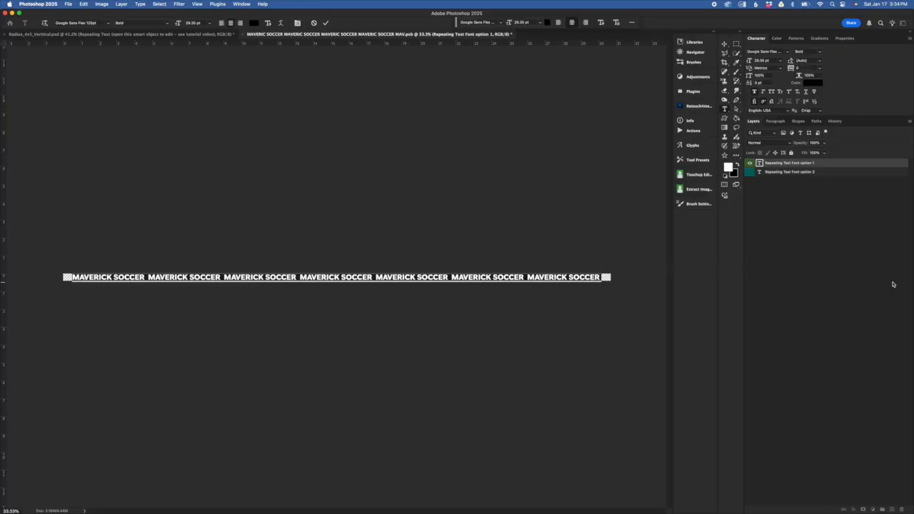
type("B")
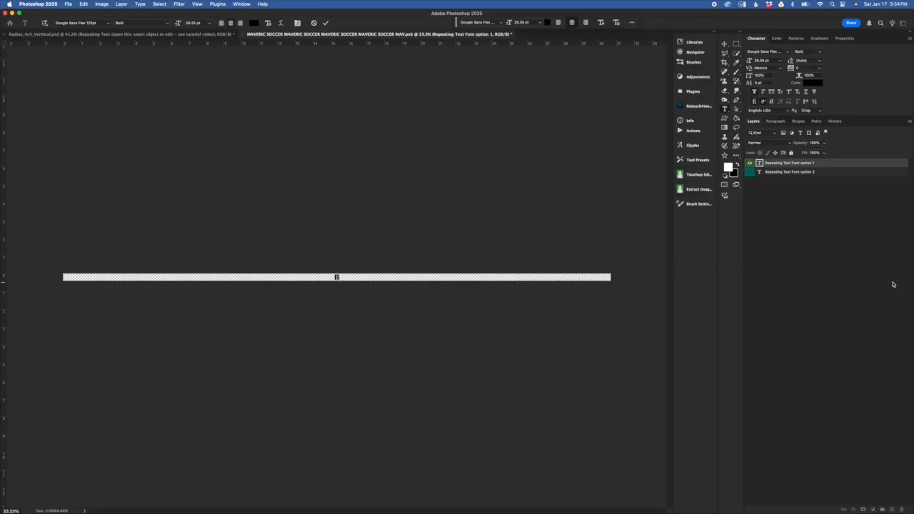
type("ULLDOG BASEBALL")
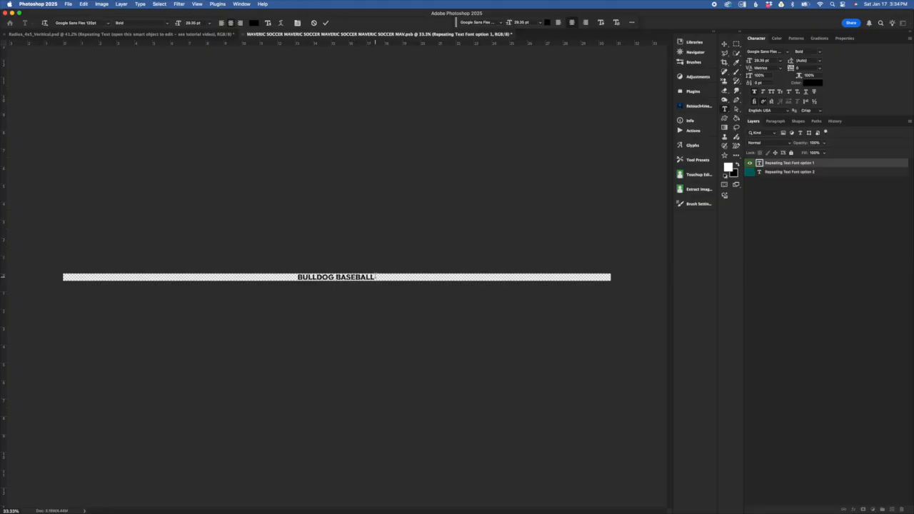
Step: Copy the "BULLDOG BASEBALL" text and paste it repeatedly until it fills the strip's width, committing the text edit
left_click_drag(376, 278, 290, 278)
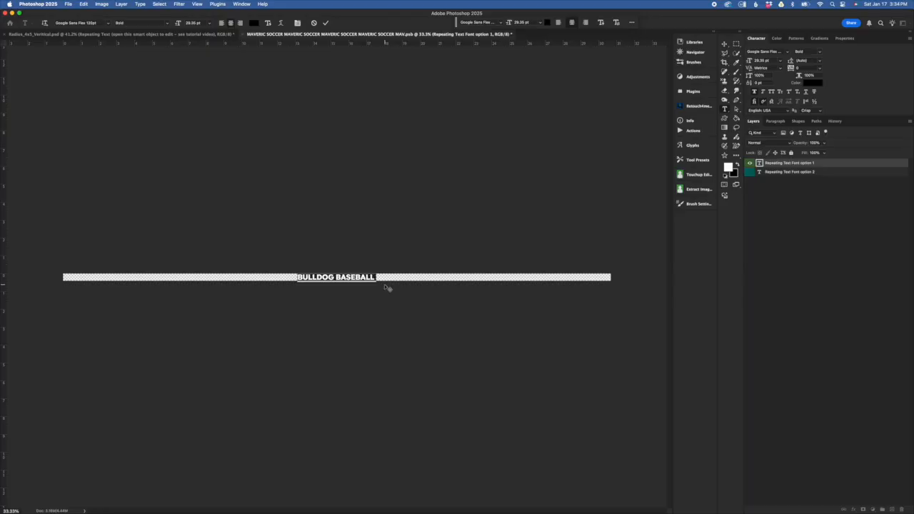
key("super+c")
key("Right")
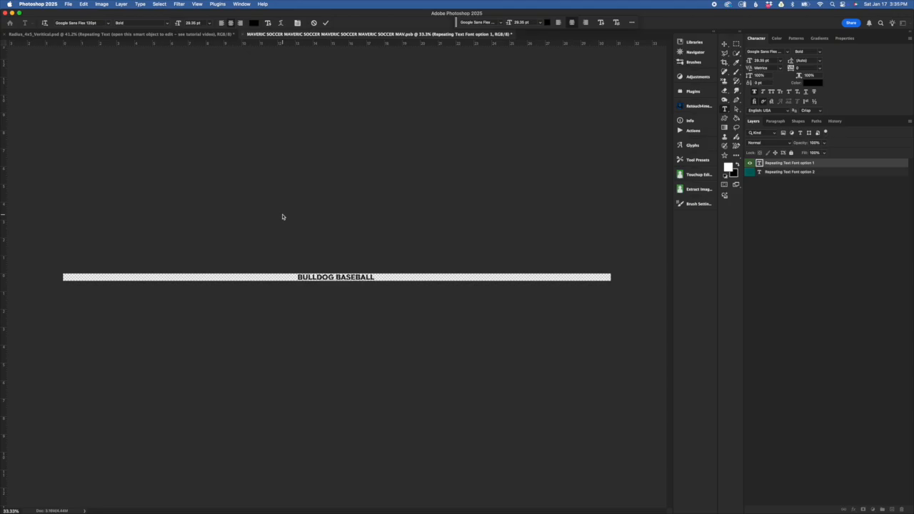
key("super")
key("super+v")
key("super+v")
key("super+v")
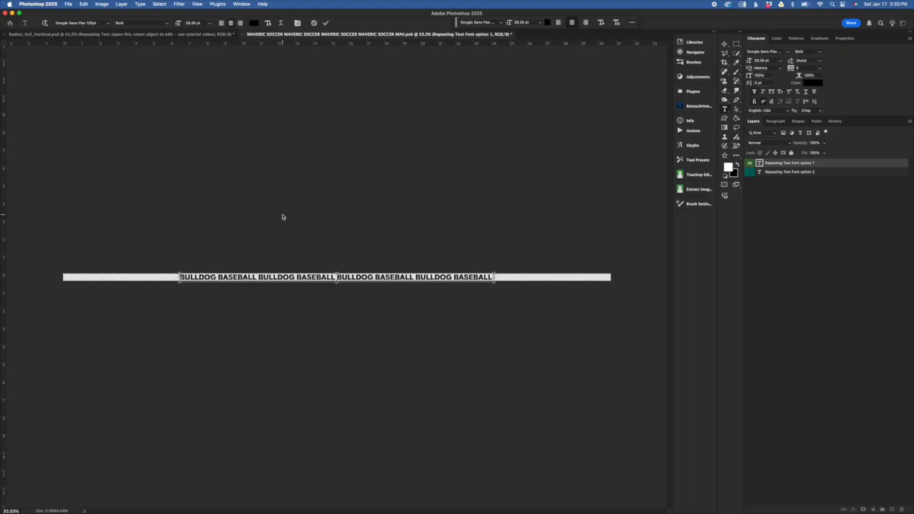
key("super+v")
key("super+v")
key("super+v")
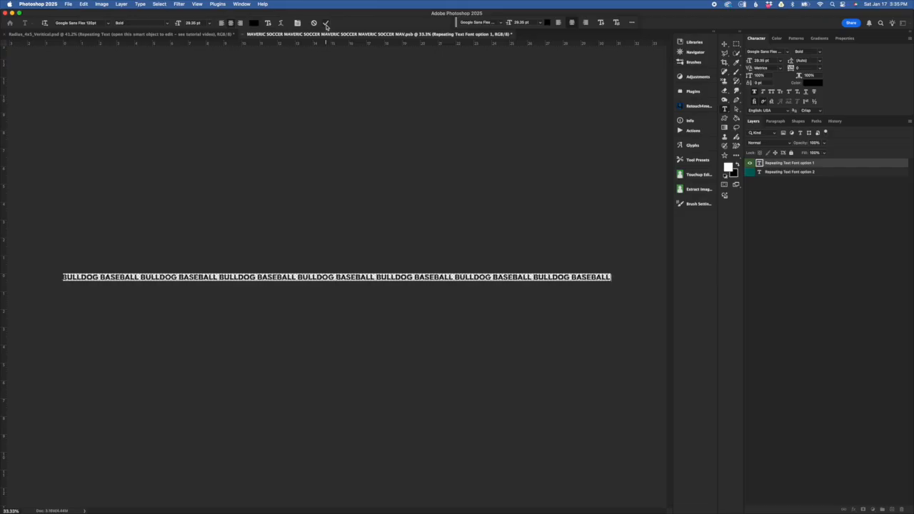
left_click(327, 24)
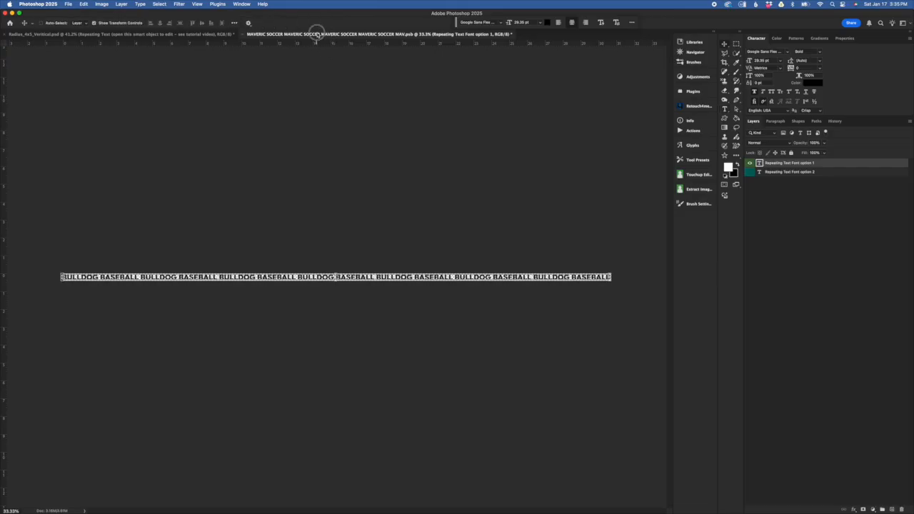
Step: Close the repeating text smart object document and save its changes back to the template
left_click(244, 35)
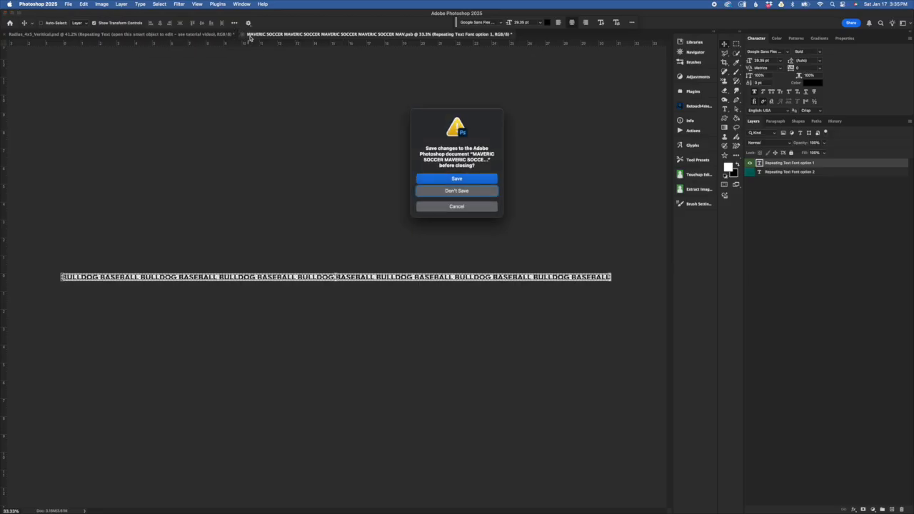
left_click_drag(464, 119, 424, 119)
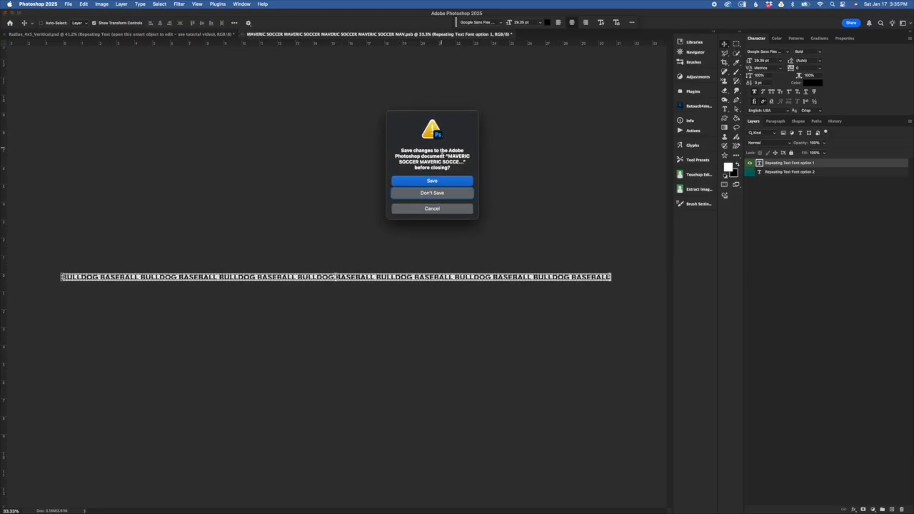
left_click(444, 182)
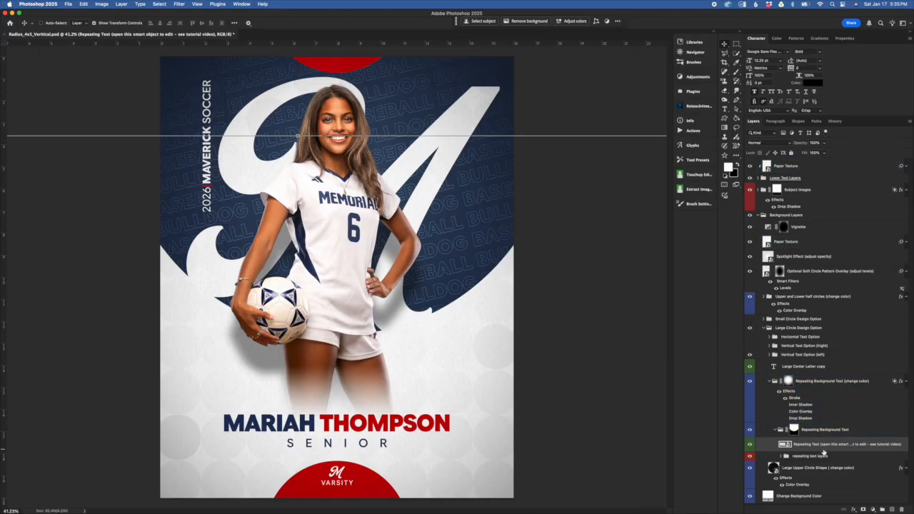
Step: Review the nested Repeating Background Text groups by collapsing and expanding them, leaving both expanded
left_click(780, 432)
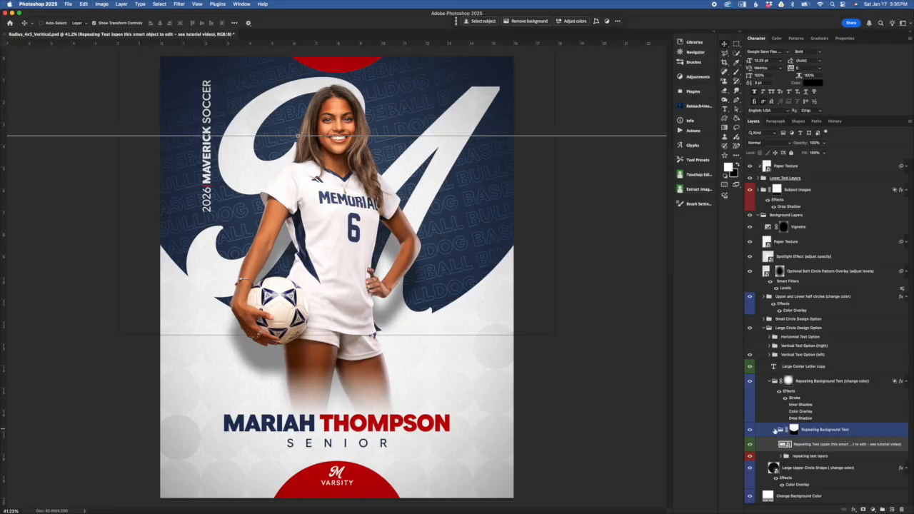
left_click(775, 431)
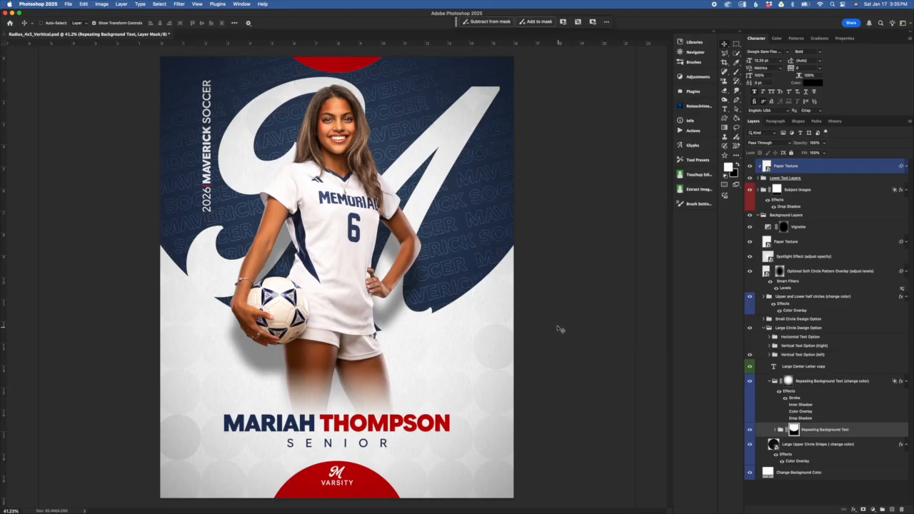
left_click(779, 431)
left_click(775, 431)
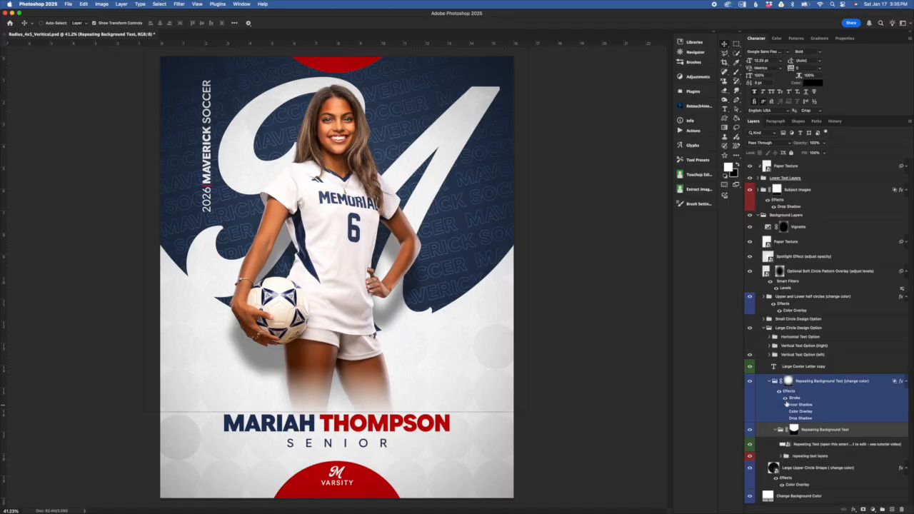
left_click(822, 393)
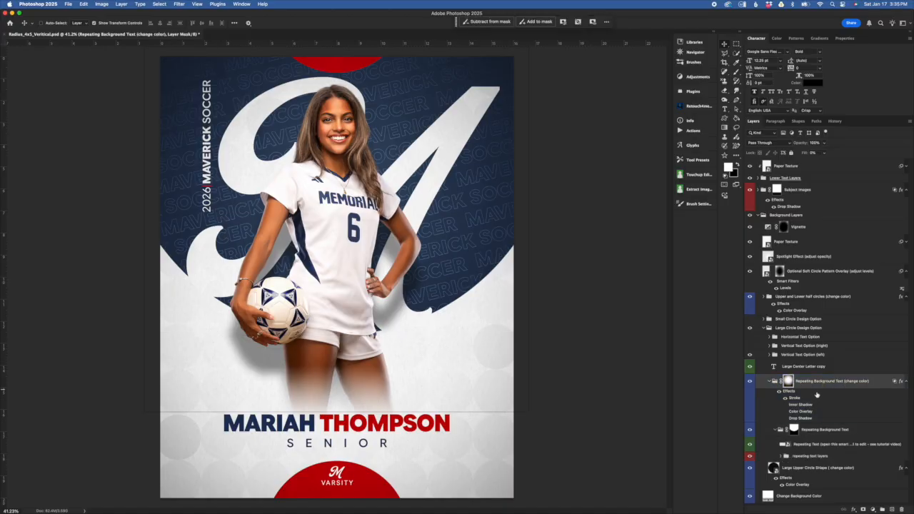
left_click(769, 382)
left_click(769, 382)
left_click(770, 381)
left_click(770, 381)
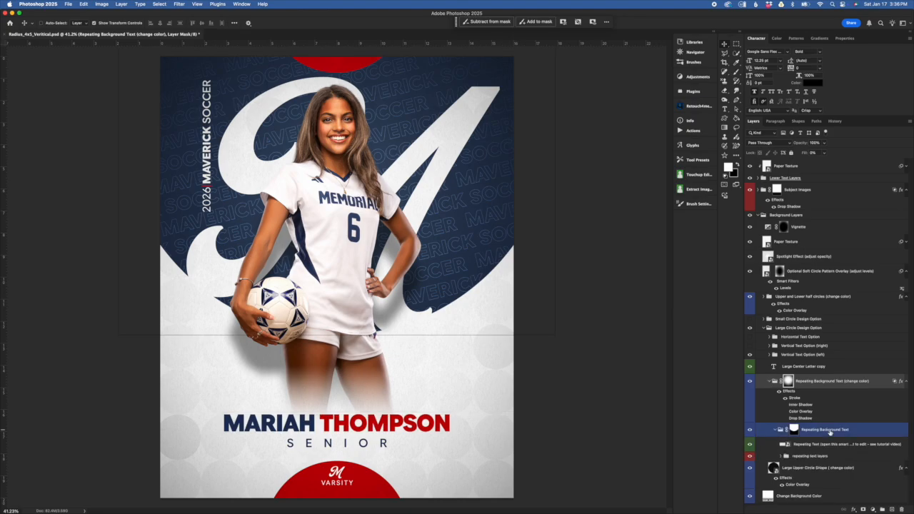
Step: Inspect the layer masks on the inner Repeating Background Text group and its parent, leaving the parent group's mask selected
left_click(794, 430)
left_click_drag(799, 431, 791, 381)
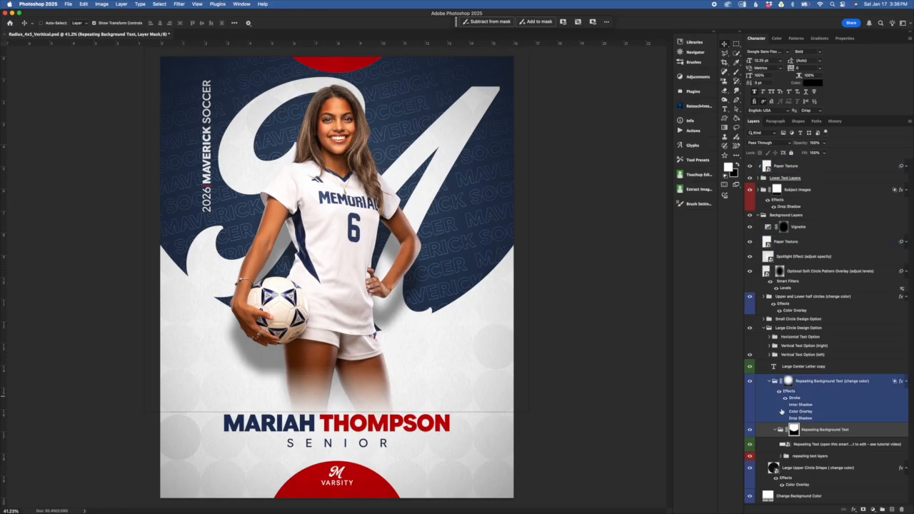
left_click(881, 385)
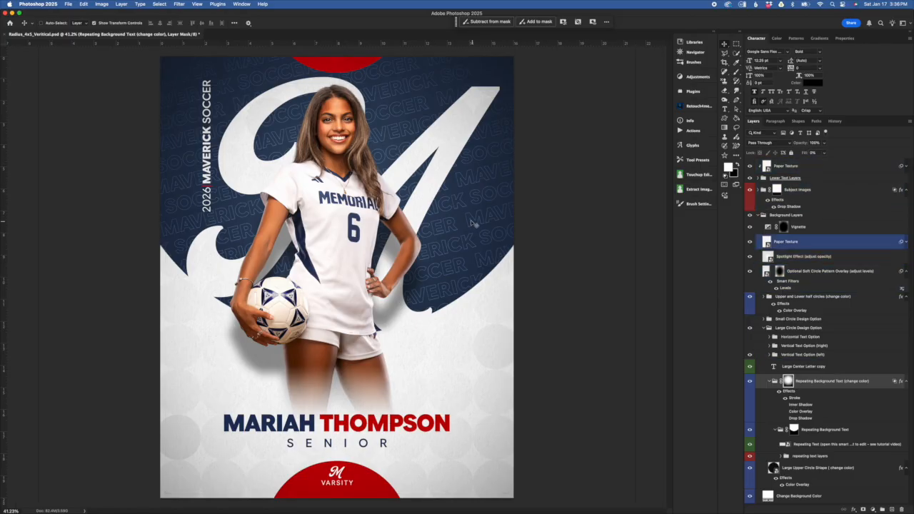
Step: Raise the Repeating Background Text (change color) group's fill to 100% to preview solid lettering, and lower it to 2%
left_click_drag(803, 154, 911, 143)
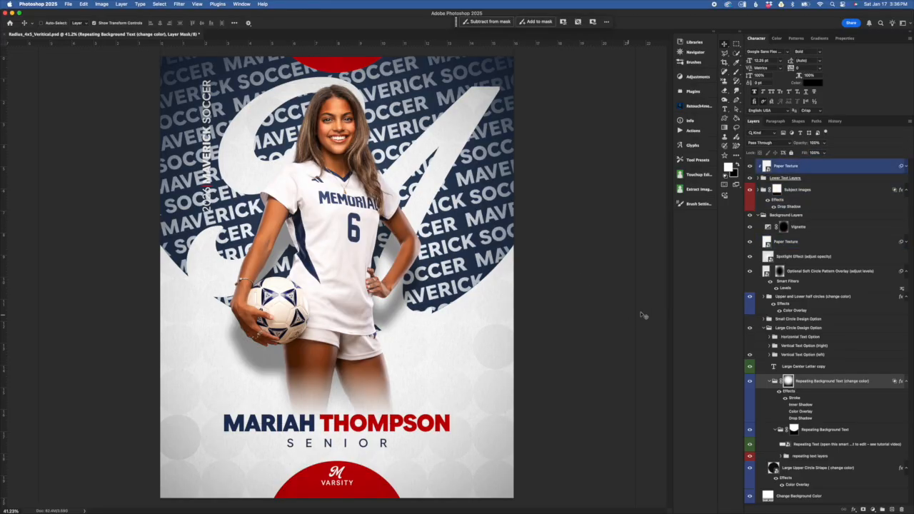
left_click_drag(805, 152, 899, 155)
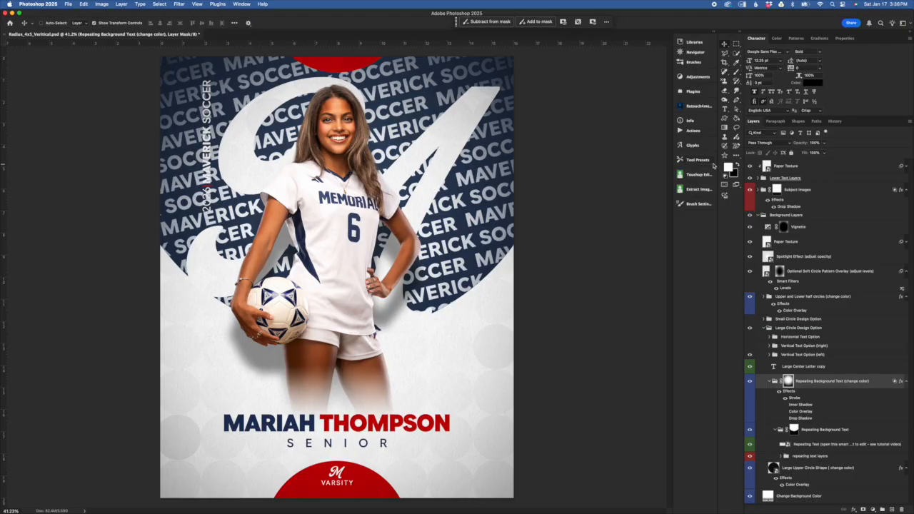
left_click_drag(803, 152, 617, 171)
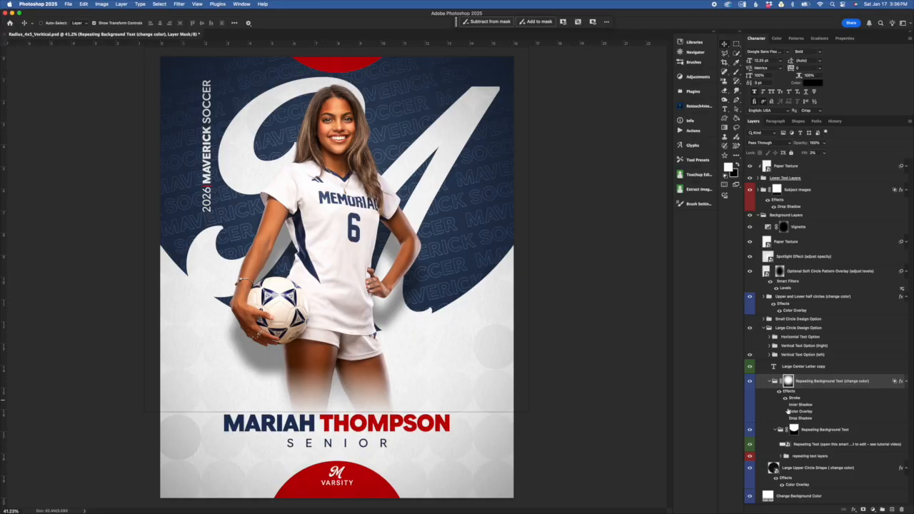
Step: Open the Repeating Background Text (change color) group's Stroke color, try white (#ffffff), and revert to the current color
left_click(776, 367)
left_click(801, 400)
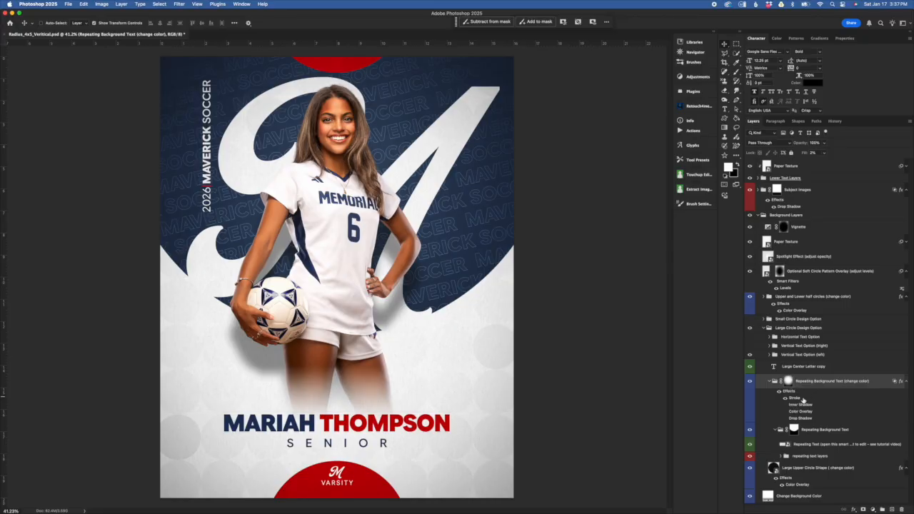
double_click(795, 399)
left_click_drag(704, 261, 712, 227)
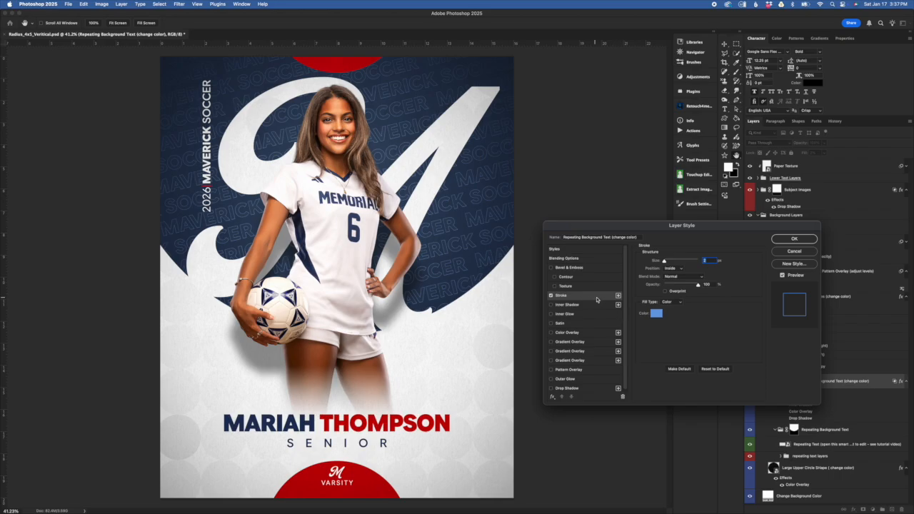
left_click(656, 315)
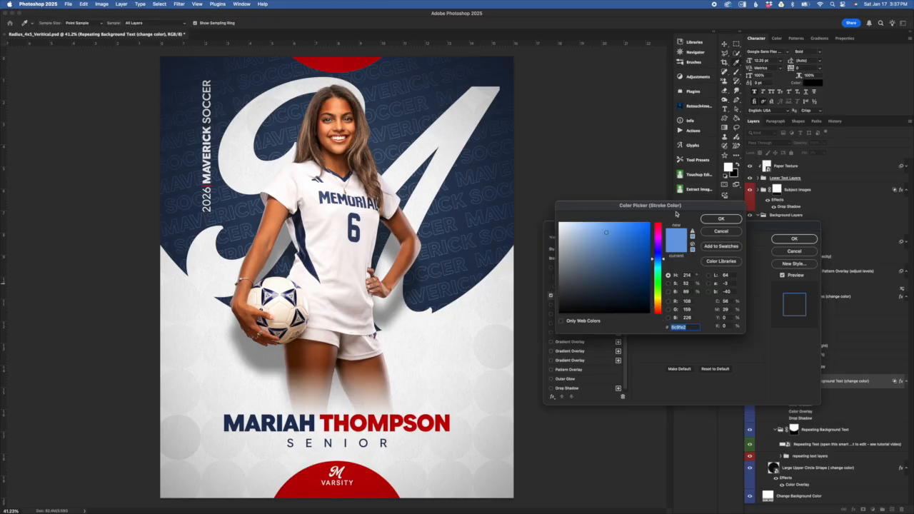
left_click_drag(692, 204, 722, 183)
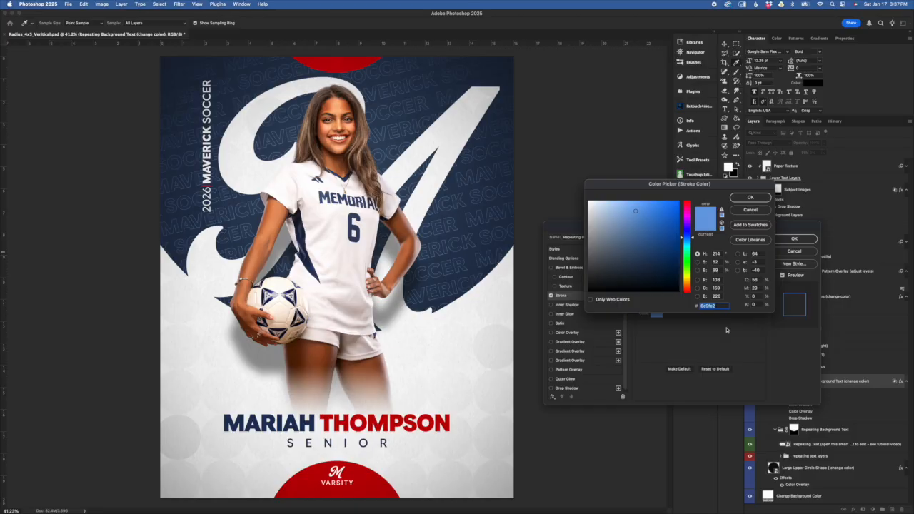
left_click(590, 203)
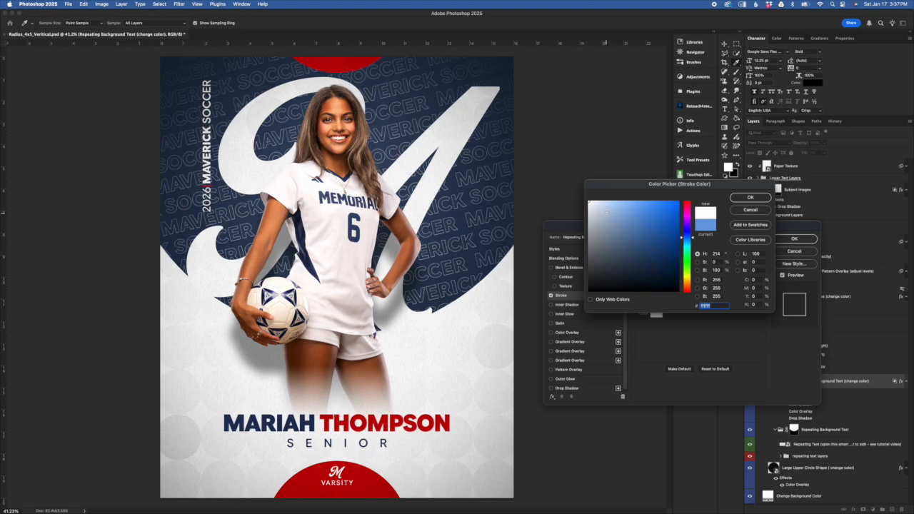
left_click(702, 232)
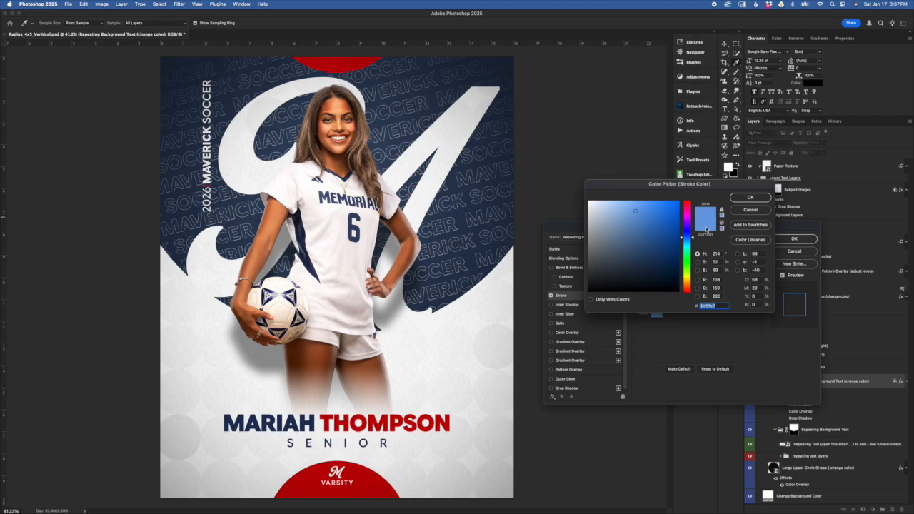
Step: Try the background navy (#26374e) and several blue shades as the stroke color, cancelling the color and layer style changes
left_click(461, 219)
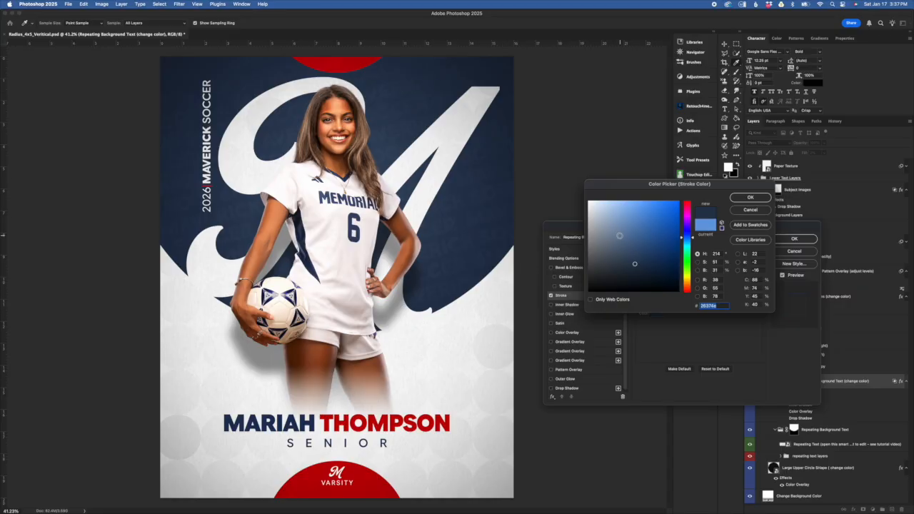
left_click(646, 251)
left_click(633, 231)
left_click(622, 241)
left_click(654, 224)
left_click(620, 220)
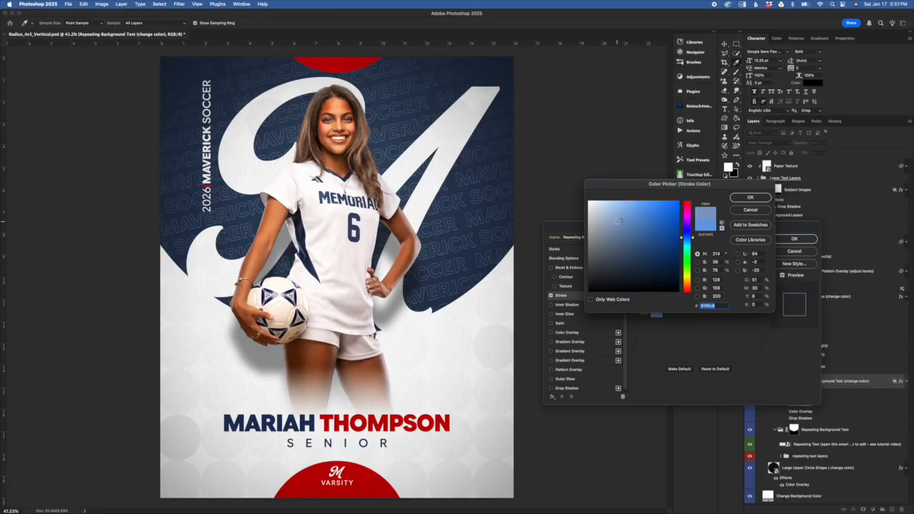
left_click(749, 210)
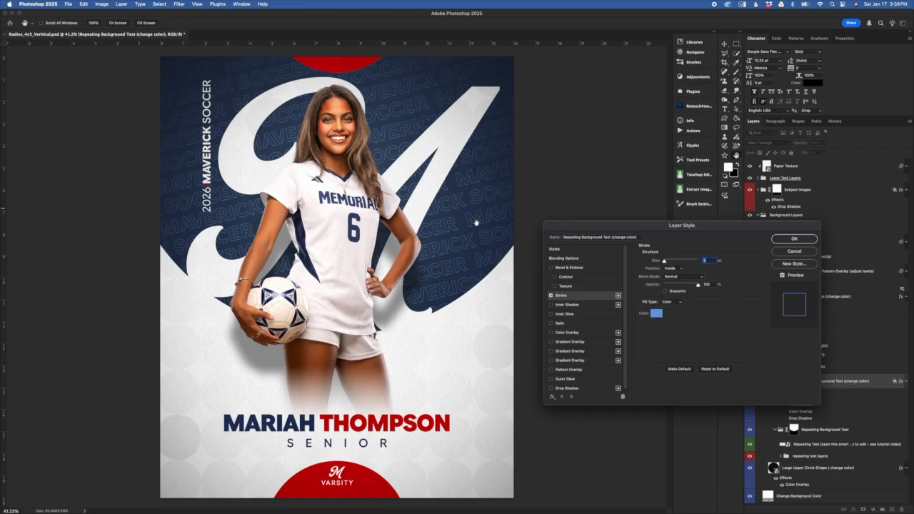
left_click_drag(707, 225, 706, 213)
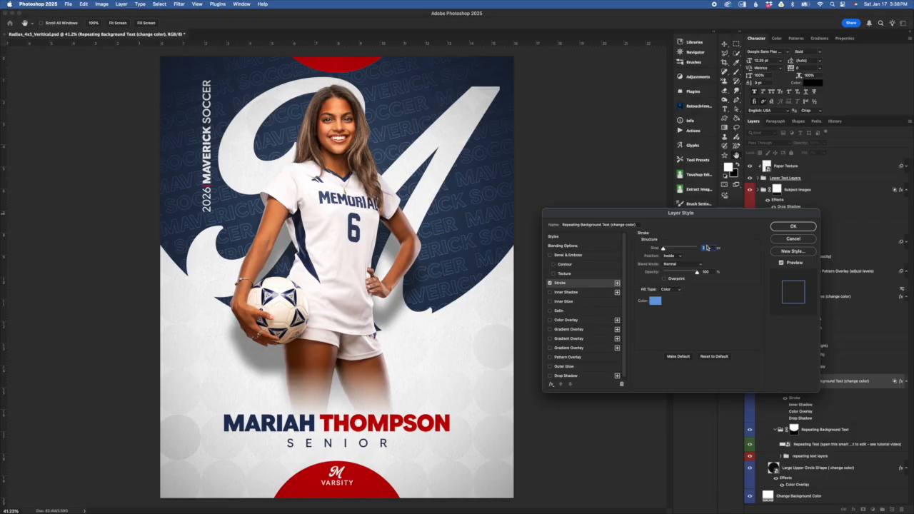
left_click(789, 239)
Step: Collapse the Repeating Background Text (change color) group and identify the Large Center Letter copy layer by toggling its visibility
left_click(807, 381)
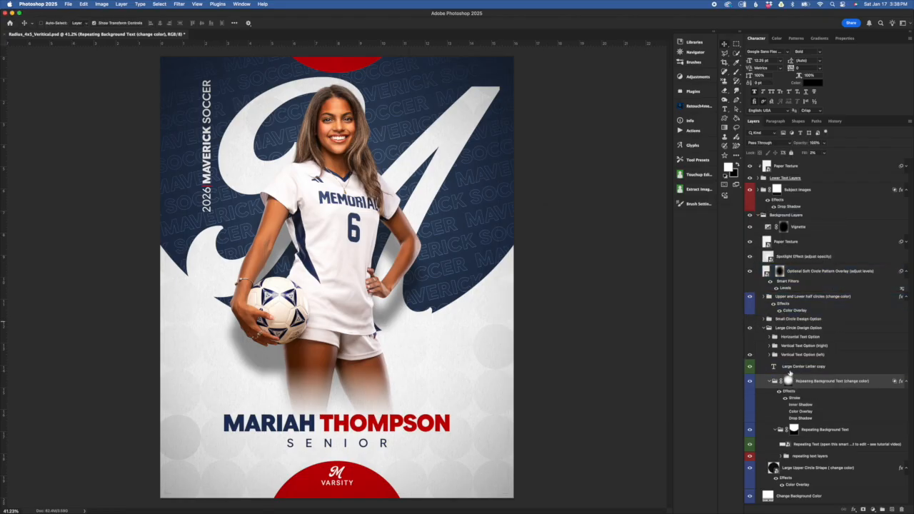
left_click(769, 382)
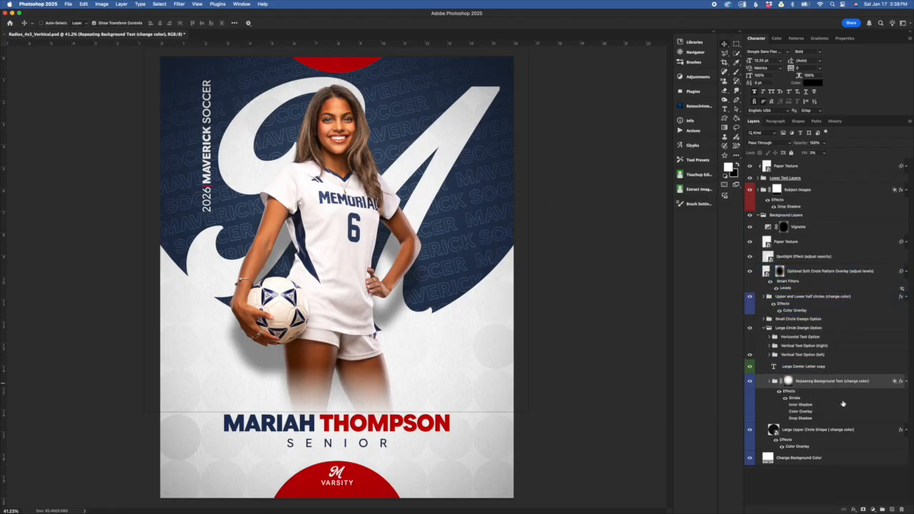
mouse_move(845, 368)
left_mouse_down()
mouse_move(870, 390)
mouse_move(847, 370)
left_mouse_up()
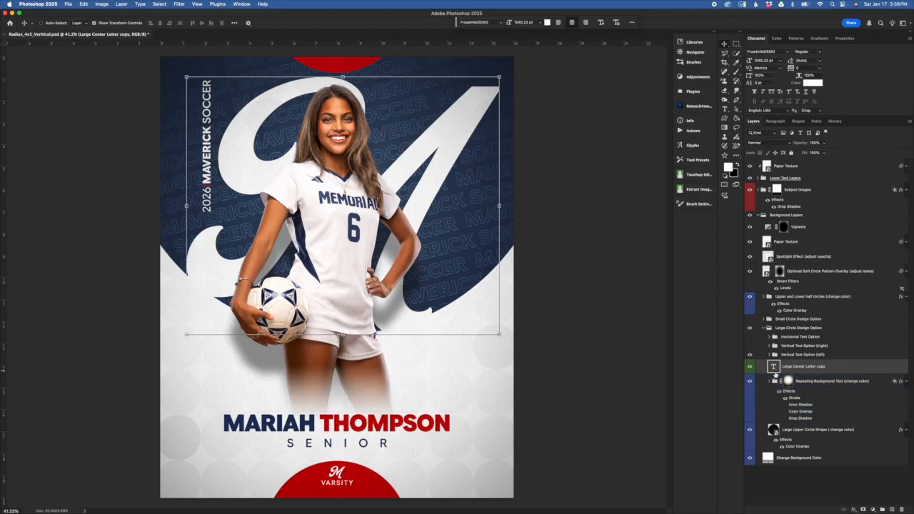
left_click(751, 366)
left_click(750, 367)
Step: Replace the character in the Large Center Letter copy layer with a different letter and commit the text edit
double_click(773, 366)
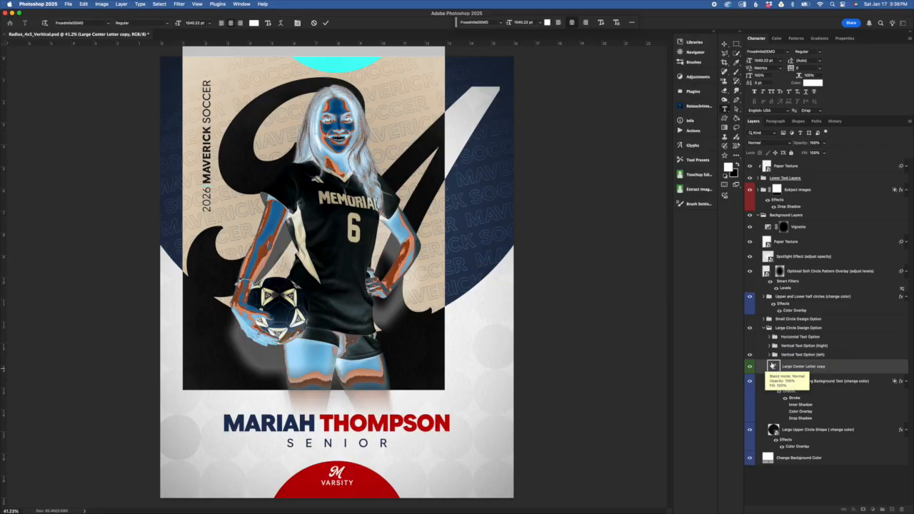
type("A")
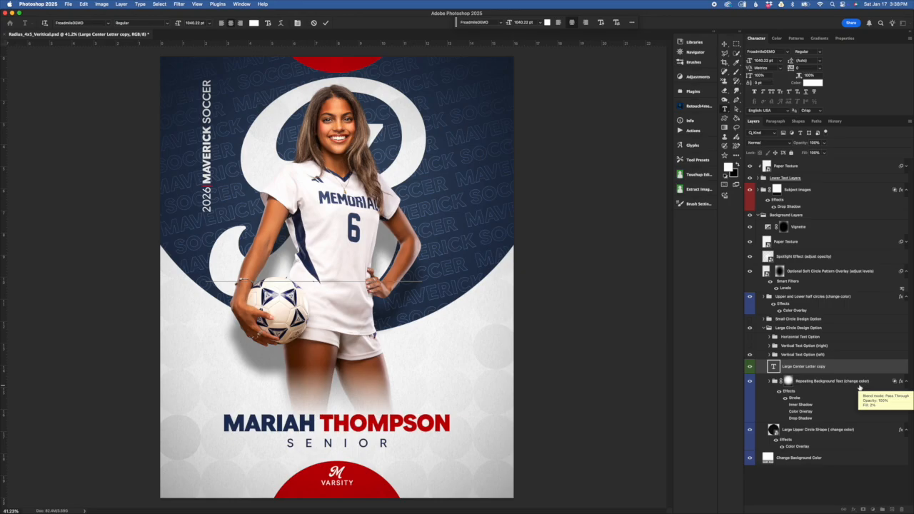
left_click(325, 23)
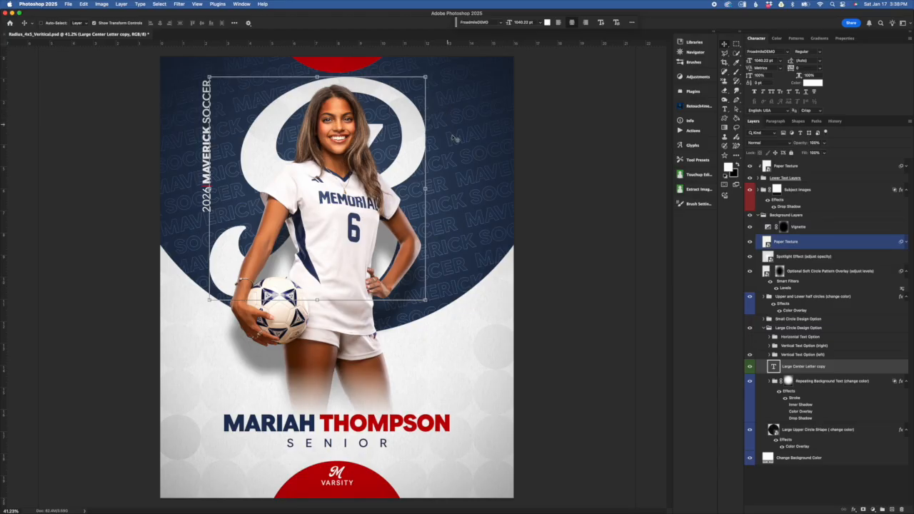
Step: Reposition the Large Center Letter copy layer behind the player, scale it up to about 116%, and commit the transform
left_click(425, 189)
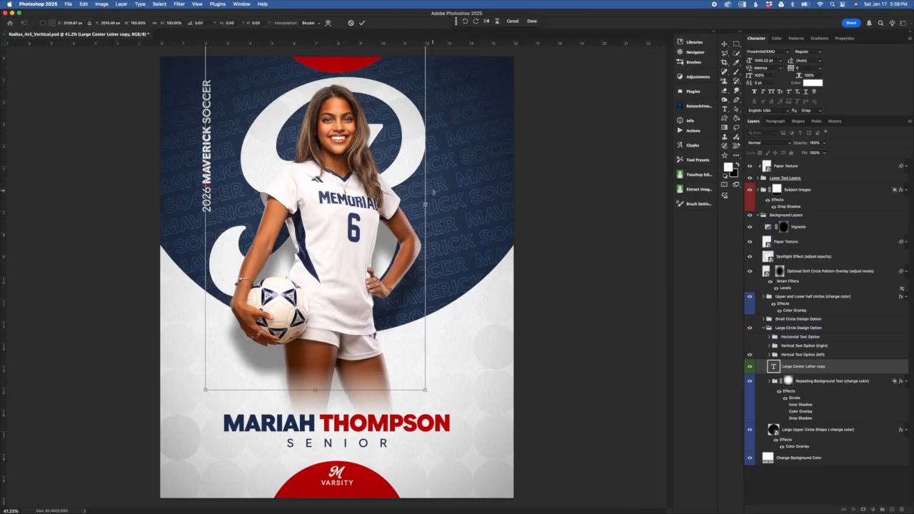
left_click_drag(395, 164, 429, 192)
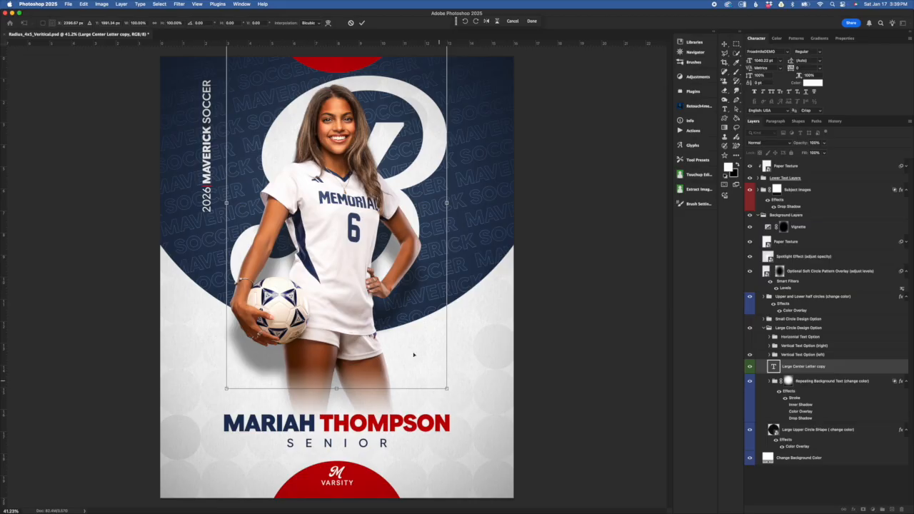
left_click_drag(447, 389, 495, 440)
left_click_drag(448, 370, 432, 361)
mouse_move(469, 439)
left_mouse_down()
mouse_move(491, 459)
mouse_move(470, 437)
left_mouse_up()
left_click_drag(411, 365, 412, 355)
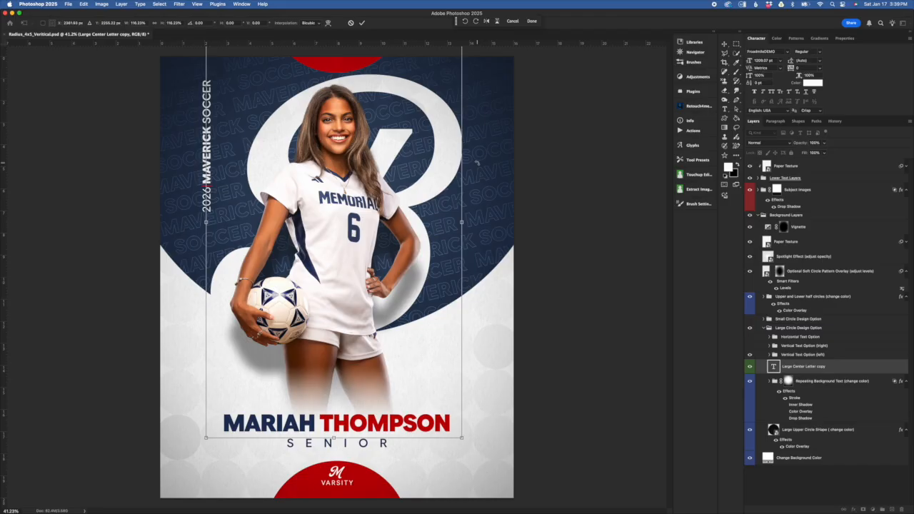
left_click(840, 367)
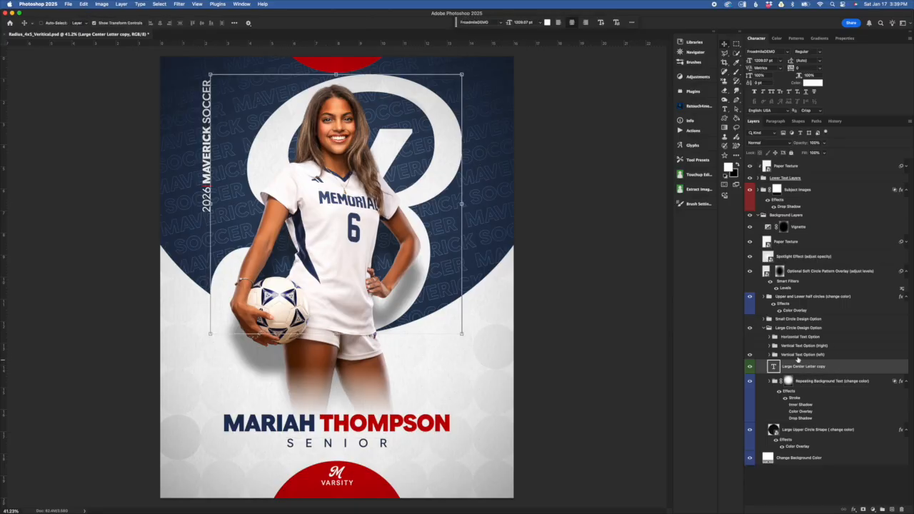
Step: Try a dark red (#9b3c3c) on the Change Background Color layer and cancel the color change
left_click(859, 382)
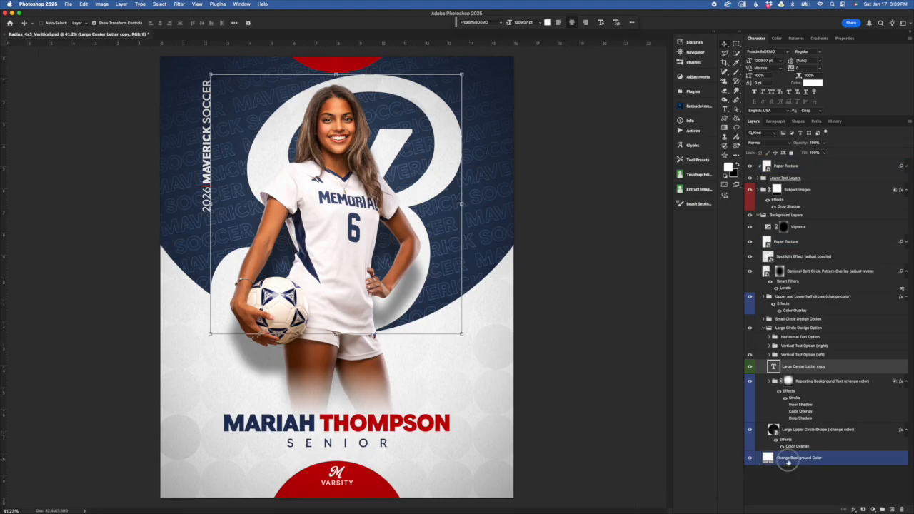
left_click(767, 457)
double_click(769, 457)
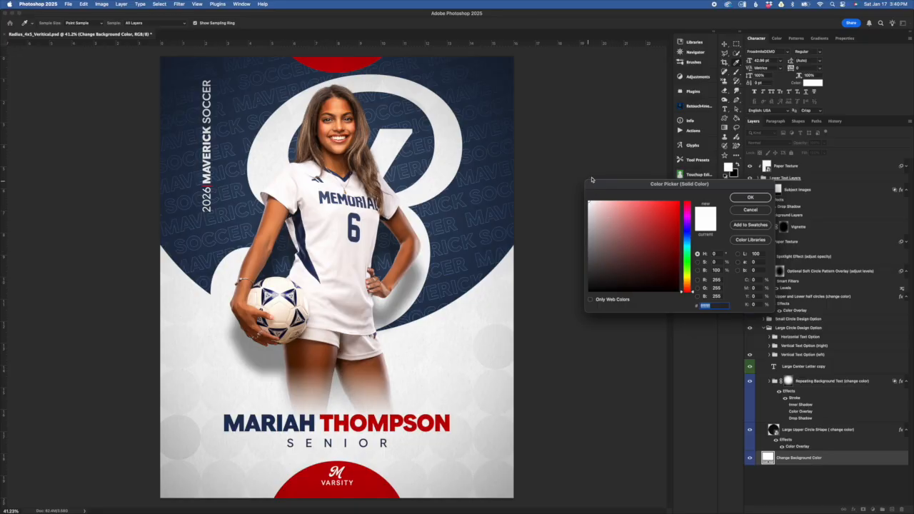
left_click(644, 236)
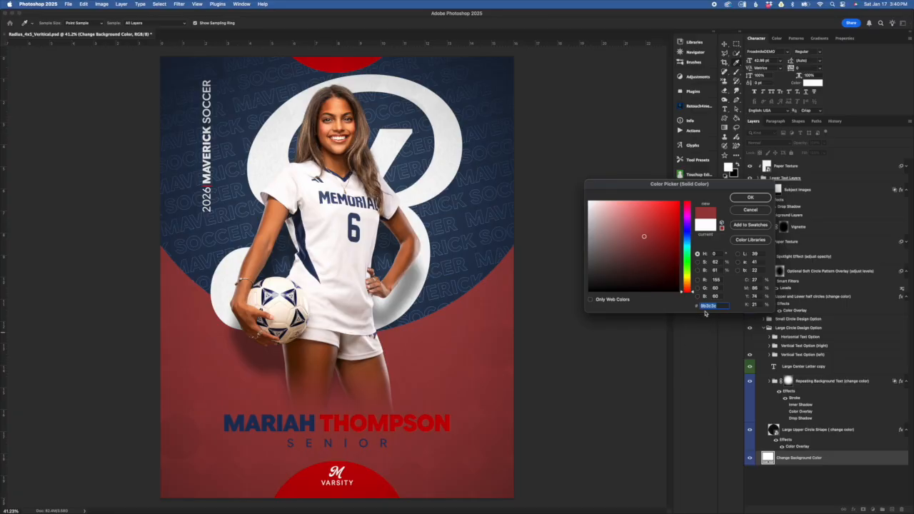
left_click(750, 209)
Step: Select the Large Center Letter copy layer and open its text color, closing it without a change
left_click(805, 381)
left_click(805, 366)
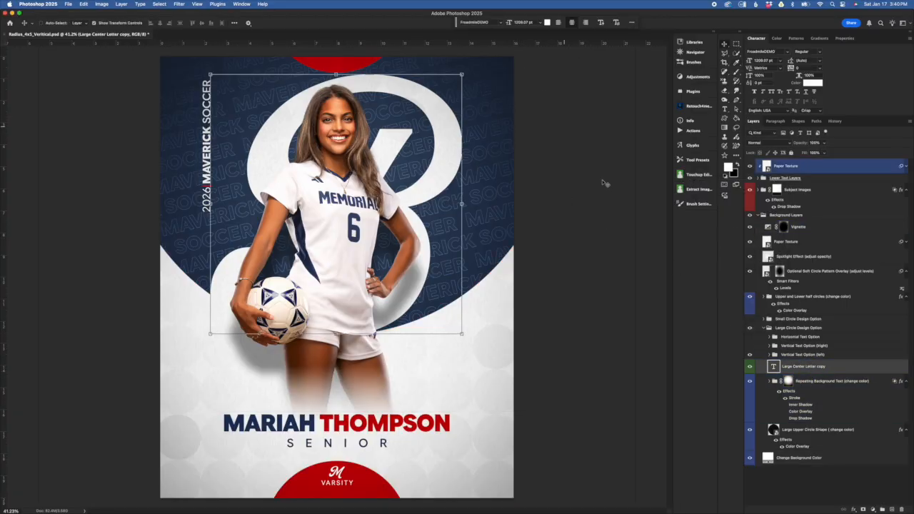
left_click(548, 22)
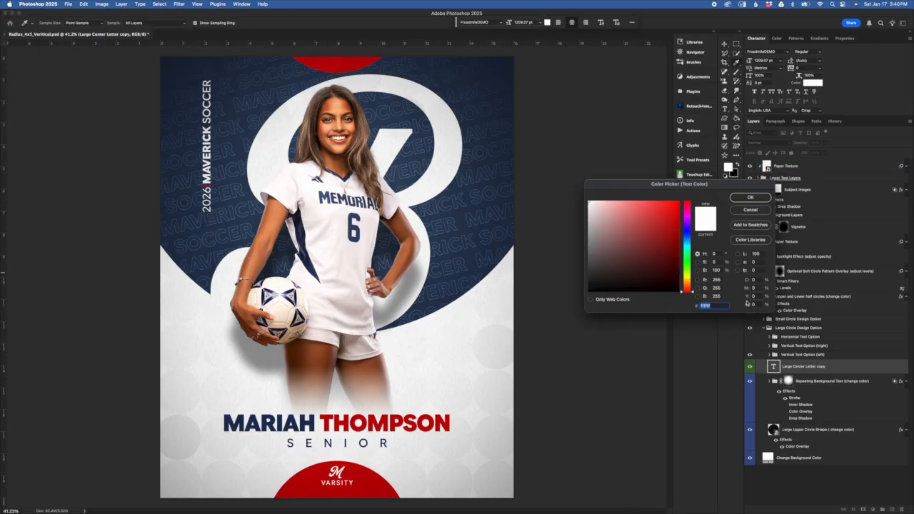
left_click(750, 210)
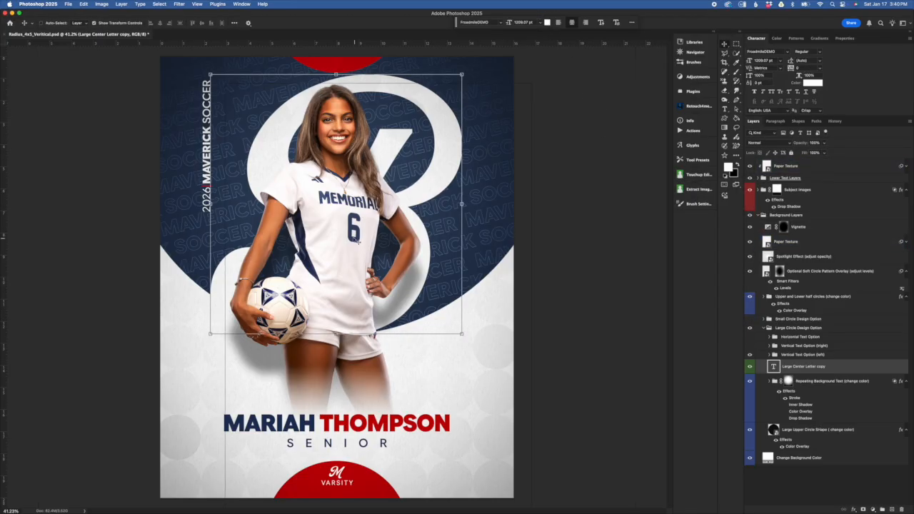
Step: Switch to Chrome, examine the center letter colors in the Radius Multi Sport sample designs, and return to Photoshop
key("super+Tab")
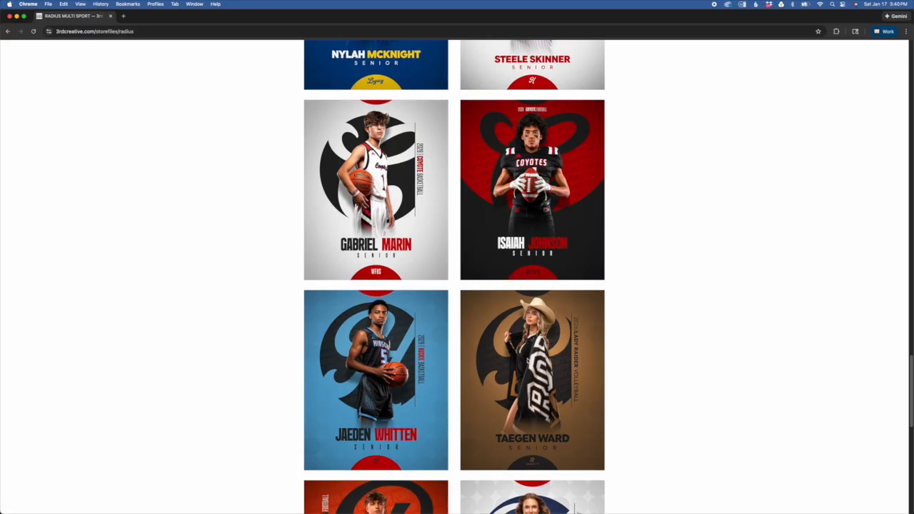
scroll(521, 353, "down", 5)
scroll(521, 353, "down", 5)
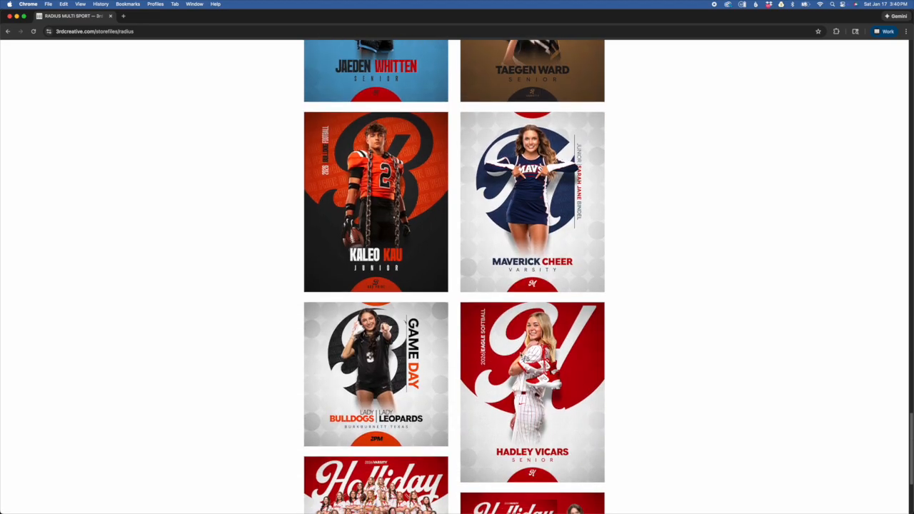
scroll(520, 350, "up", 12)
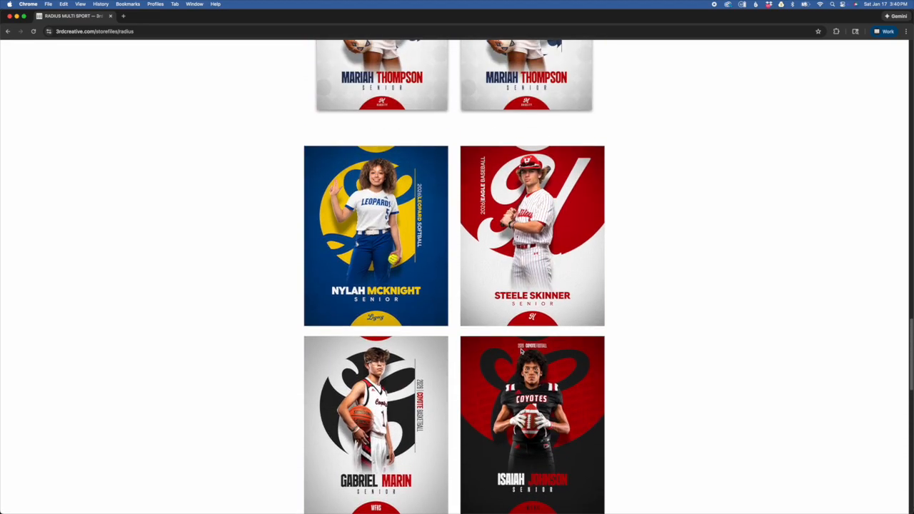
scroll(520, 350, "up", 3)
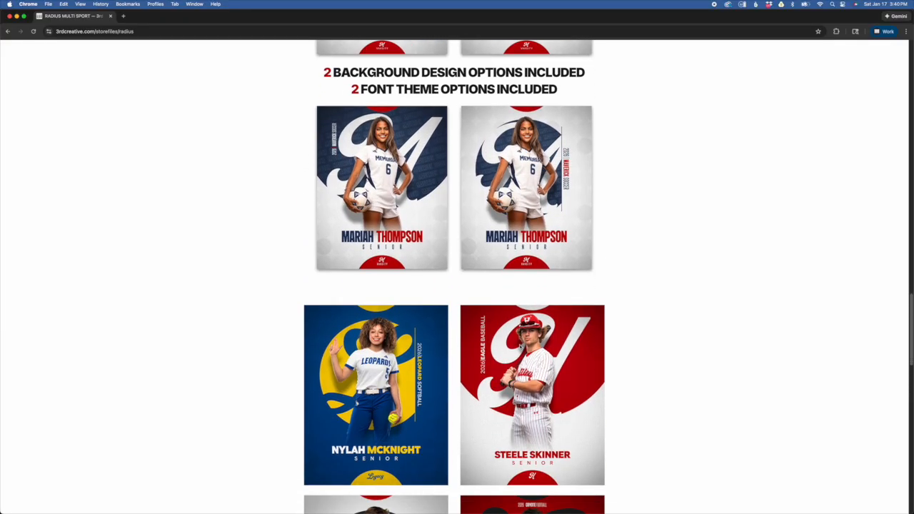
scroll(521, 350, "down", 3)
key("super+Tab")
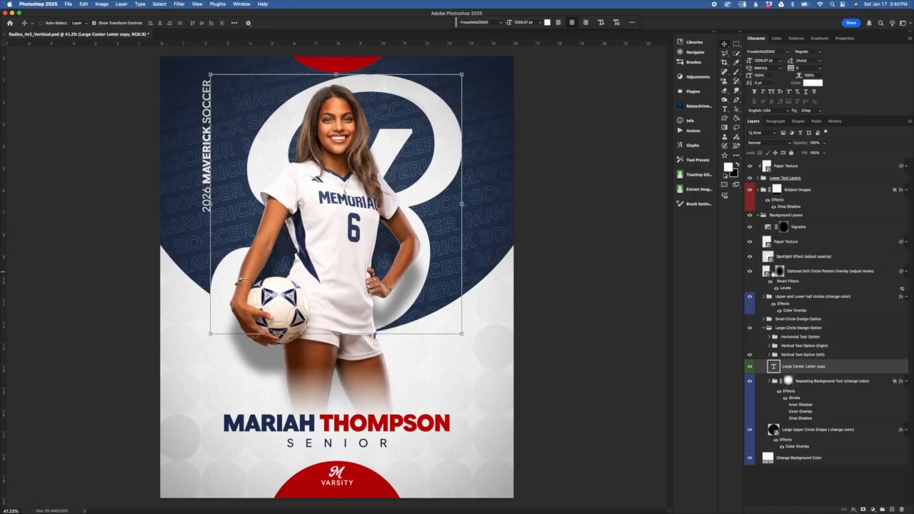
Step: Try the upper half circle's red (#b50007) as the large center letter's text color and cancel the change
left_click(817, 84)
left_click(343, 65)
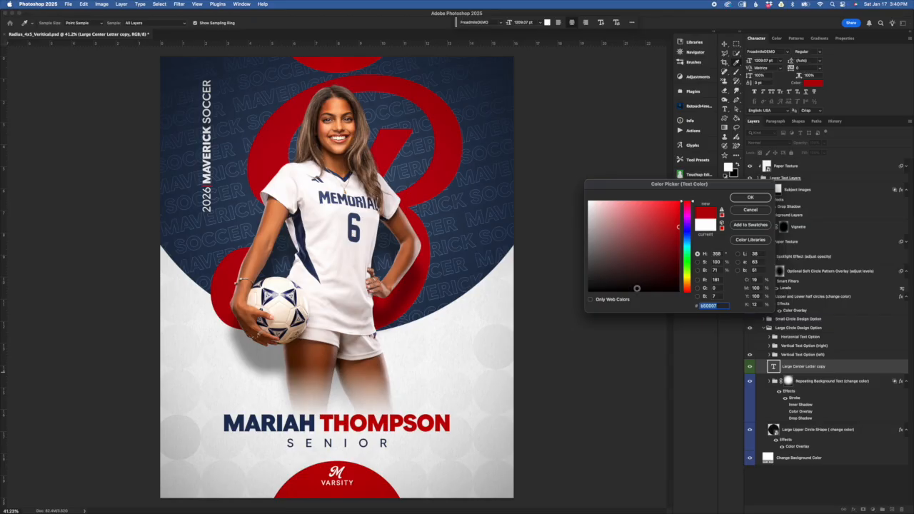
left_click(761, 210)
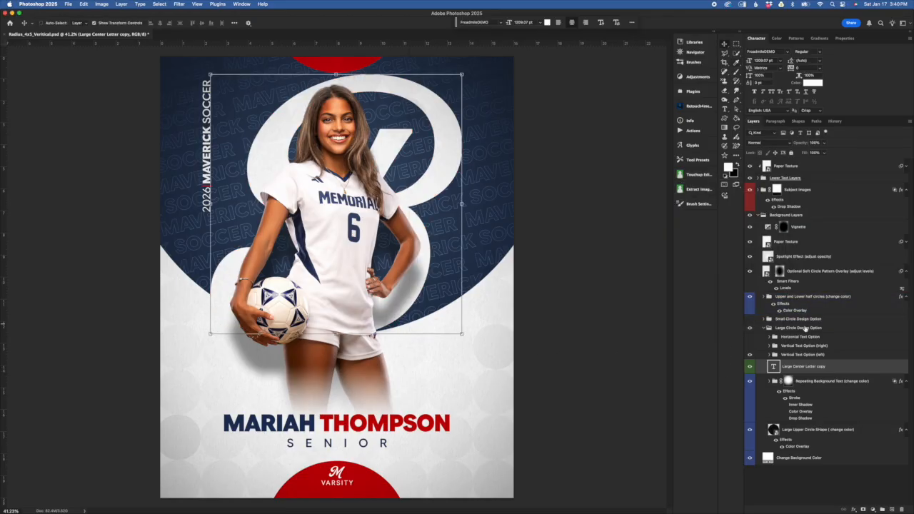
Step: Select the Vertical Text Option (left) group inside Large Circle Design Option
left_click(818, 354)
left_click(864, 405)
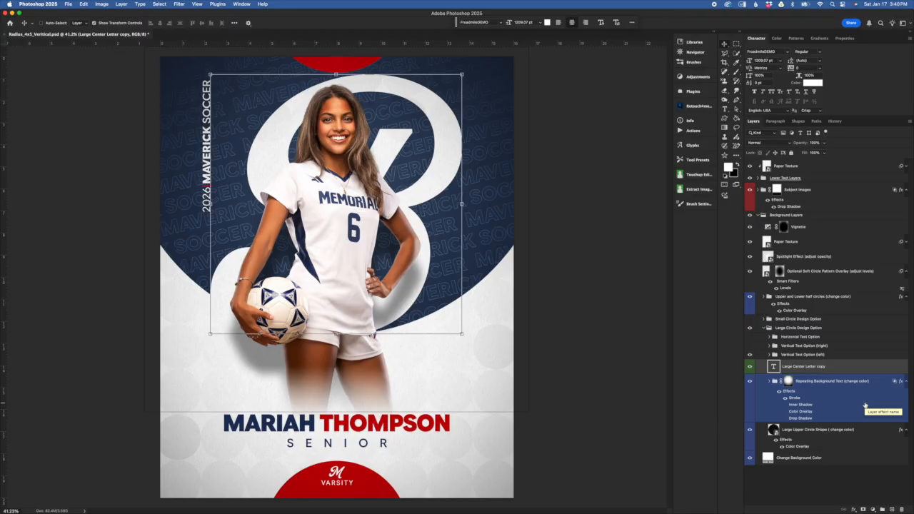
left_click(838, 356)
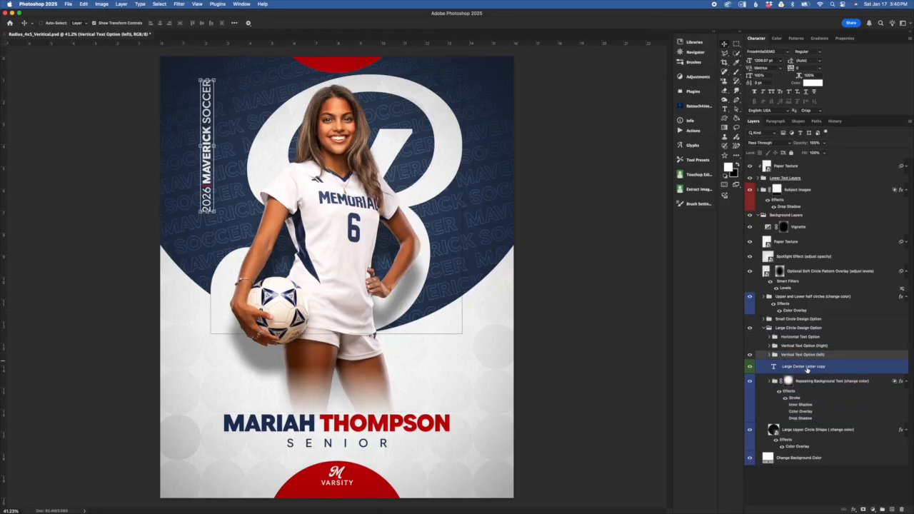
left_click(808, 381)
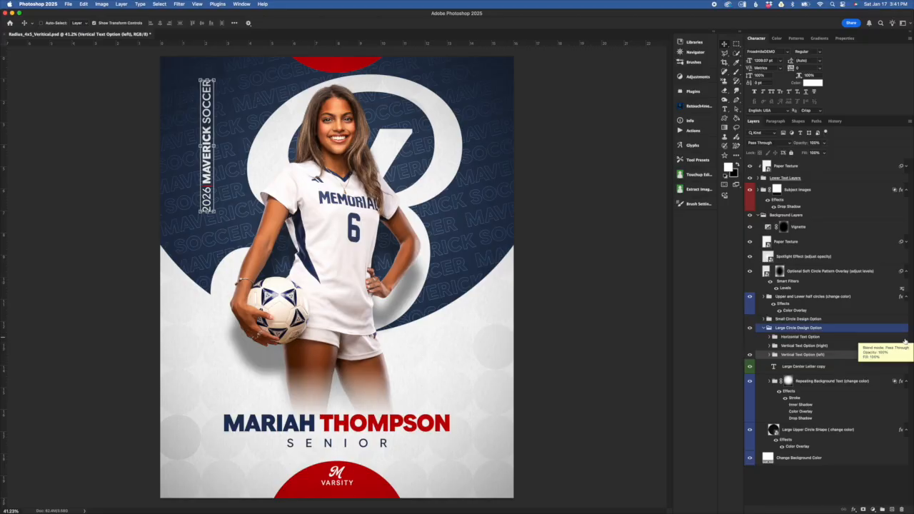
Step: Undo the large center letter's transform and its character replacement
left_click(772, 381)
left_click(763, 367)
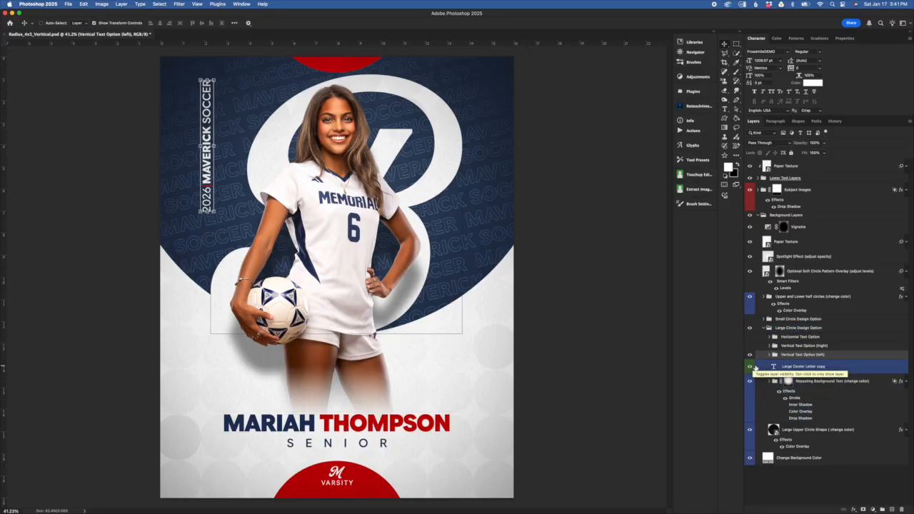
key("super+z")
key("super+z")
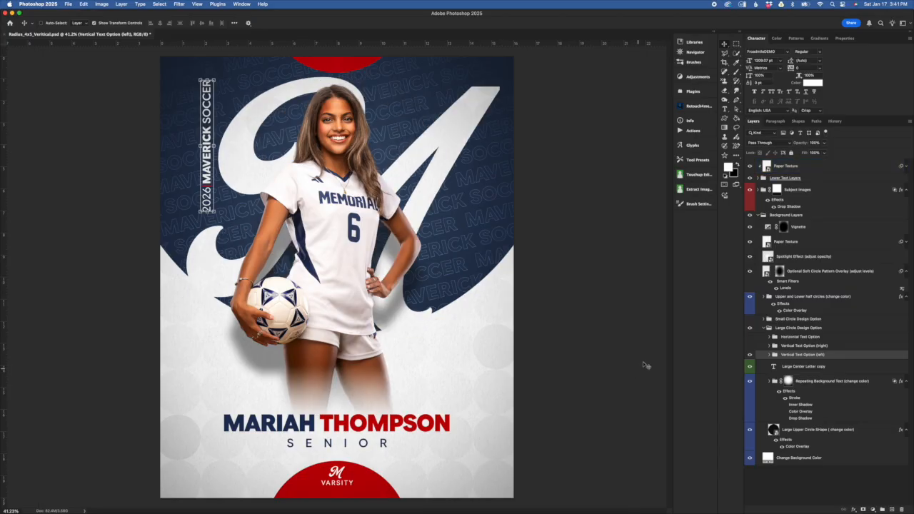
Step: Hide Vertical Text Option (left), preview Vertical Text Option (right) in its place, and switch to the Horizontal Text Option group
left_click(749, 355)
left_click(750, 346)
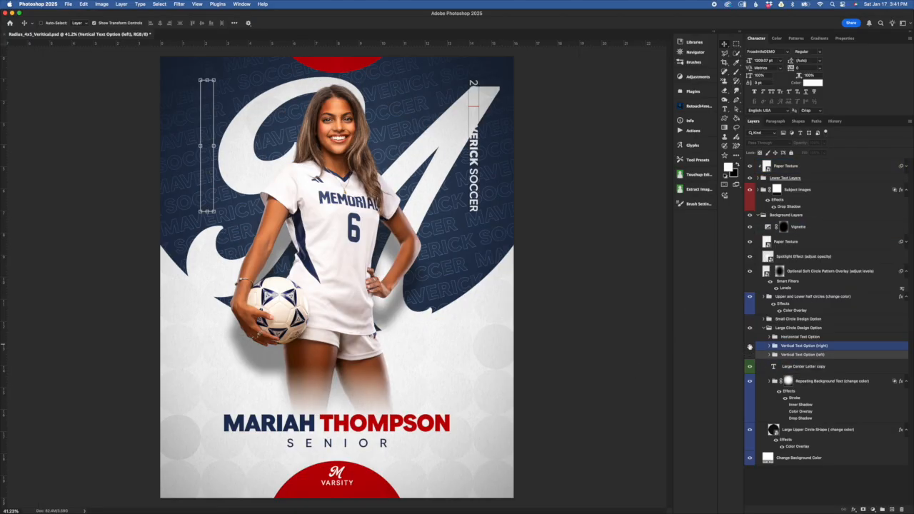
left_click(812, 346)
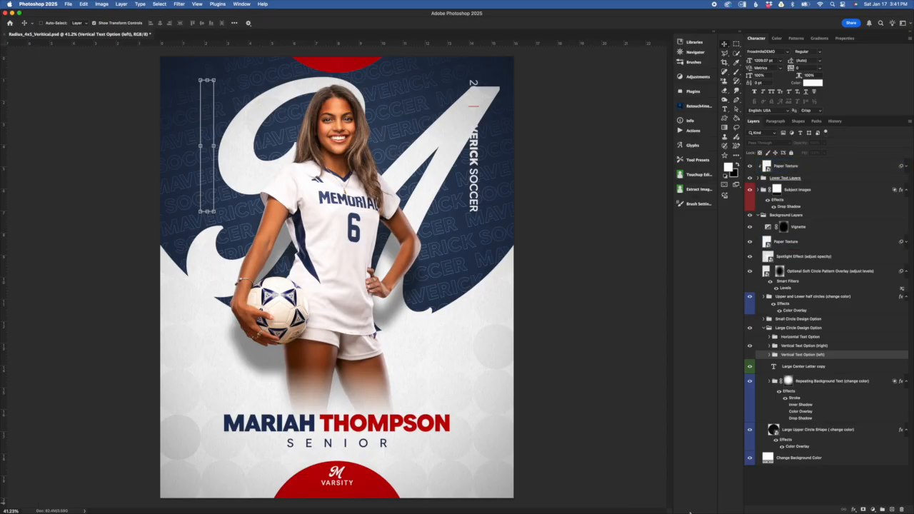
left_click(751, 346)
left_click(750, 337)
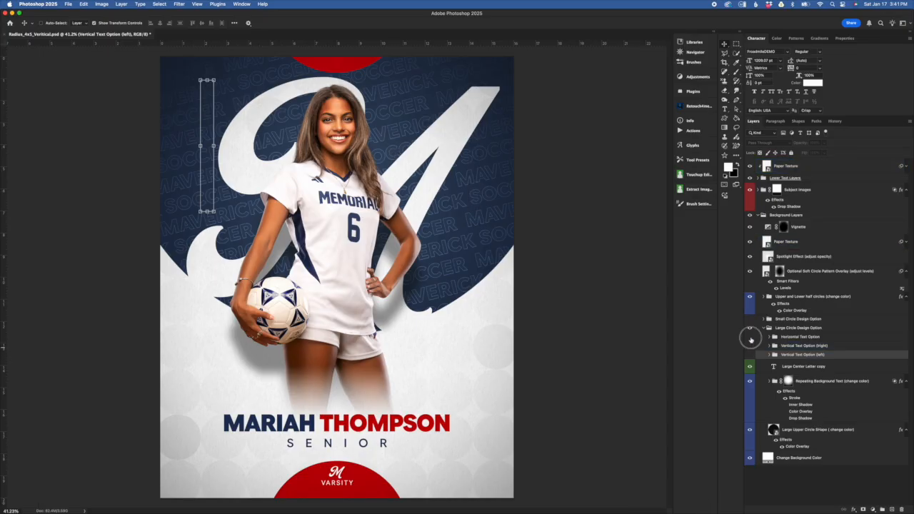
left_click(799, 342)
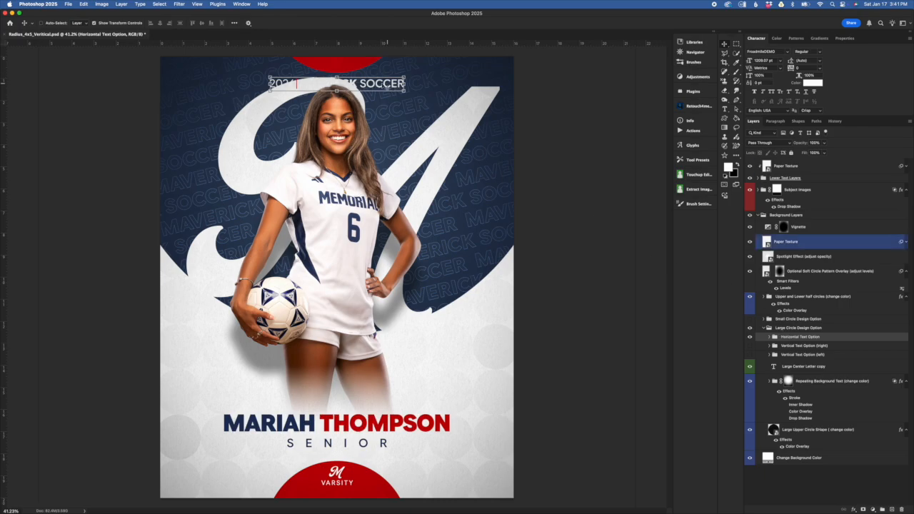
Step: Hide the Horizontal Text Option, toggle Vertical Text Option (right) on and off, and show and select Vertical Text Option (left)
left_click(750, 337)
left_click(749, 345)
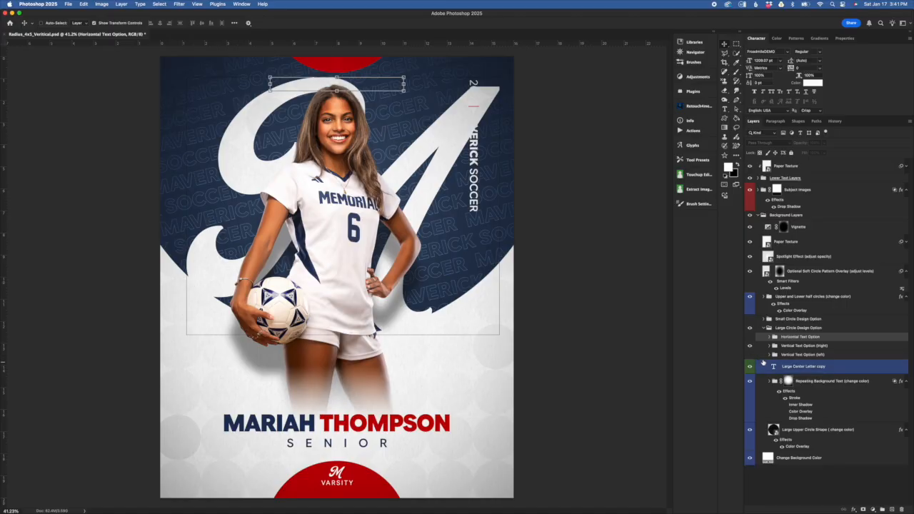
left_click(749, 346)
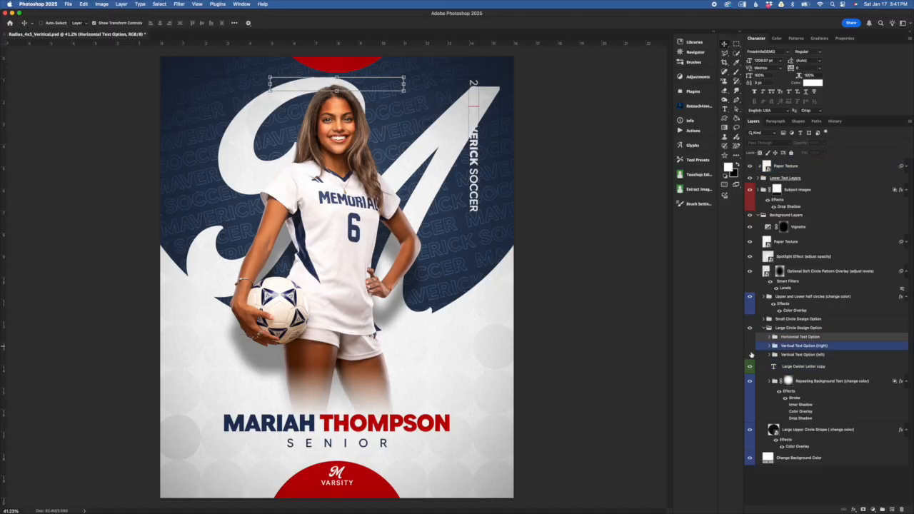
left_click(750, 354)
left_click(790, 355)
Step: Try a free transform on the Vertical Text Option (left) group and cancel it
key("super+t")
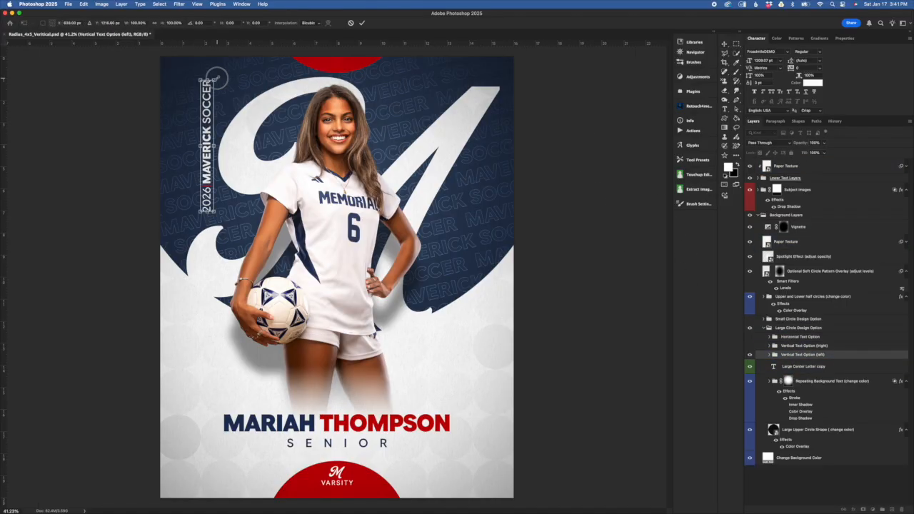
left_click_drag(217, 76, 235, 136)
left_click(350, 24)
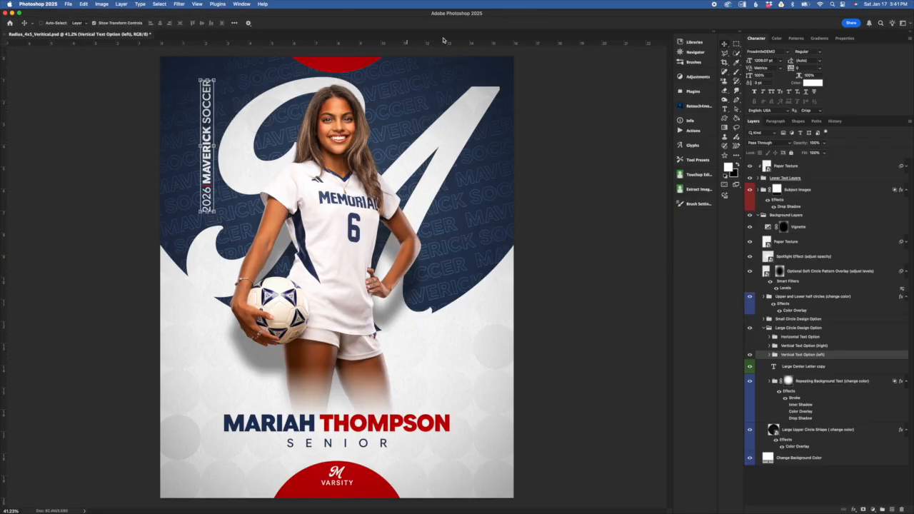
Step: Select the Large Center Letter copy layer and switch to Chrome to browse the Radius sample designs again
left_click(864, 371)
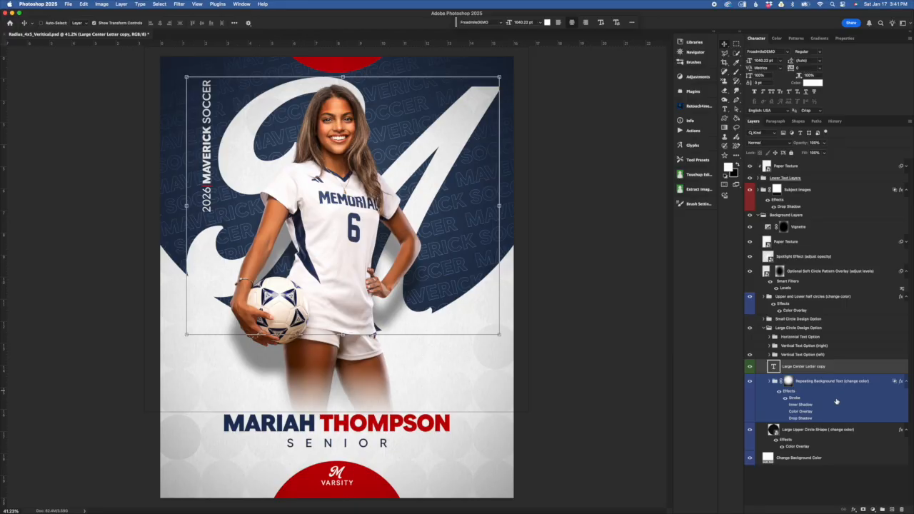
key("super+Tab")
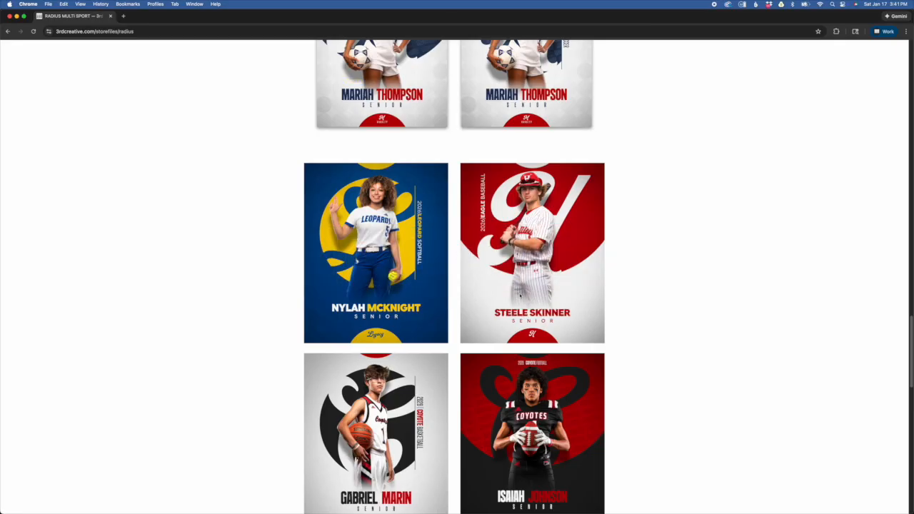
scroll(486, 327, "down", 5)
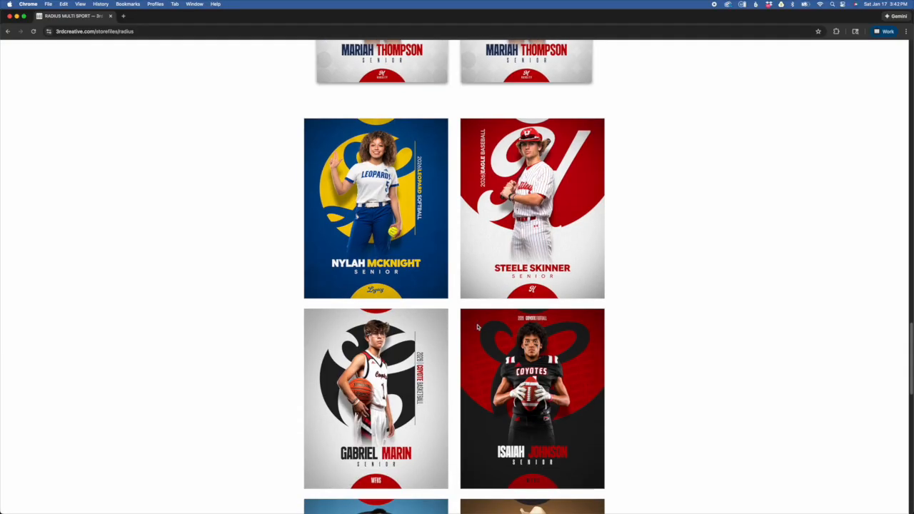
scroll(486, 327, "down", 2)
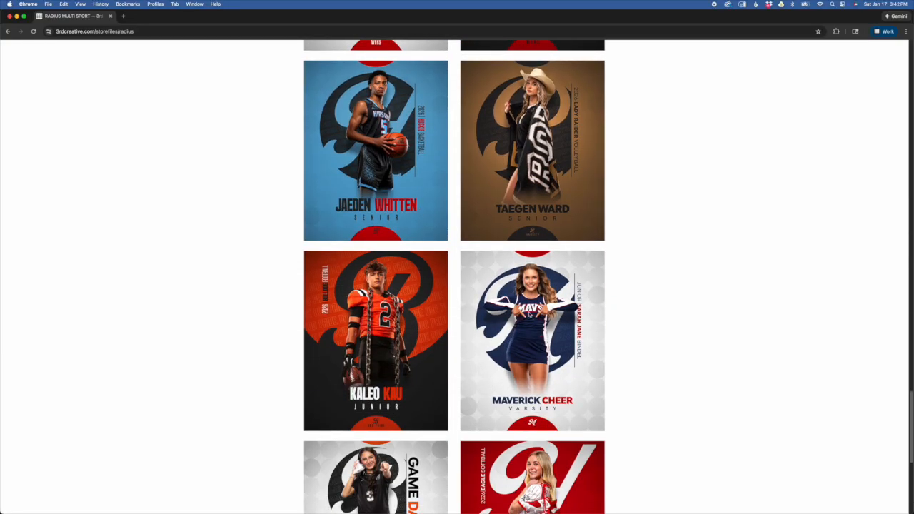
scroll(454, 277, "up", 5)
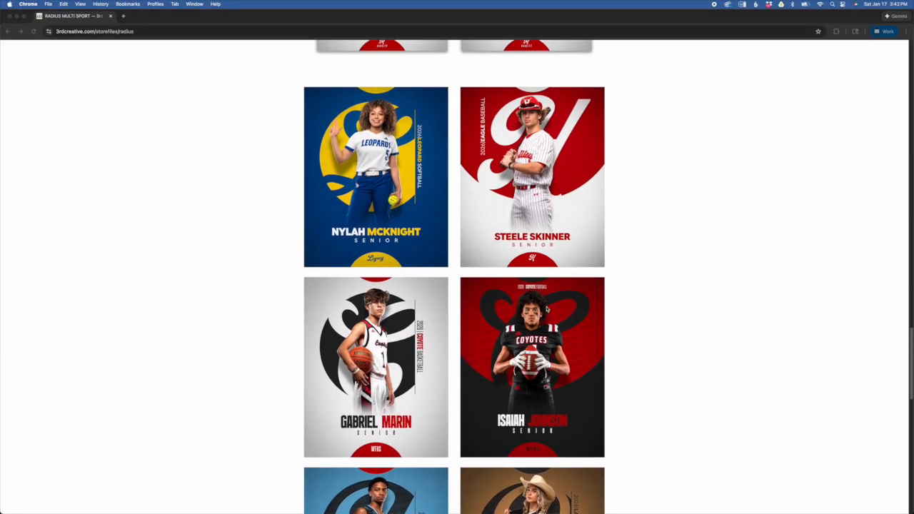
Step: Switch back to Photoshop, expand the Vertical Text Option (left) group and select the Team Name Font Option 1 copy 3 layer
key("super+Tab")
left_click(801, 354)
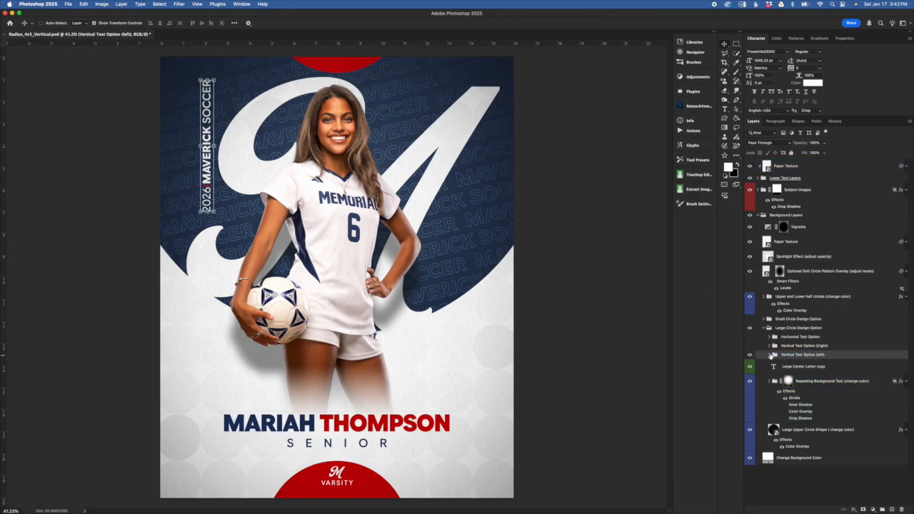
left_click(774, 355)
left_click_drag(812, 366, 857, 407)
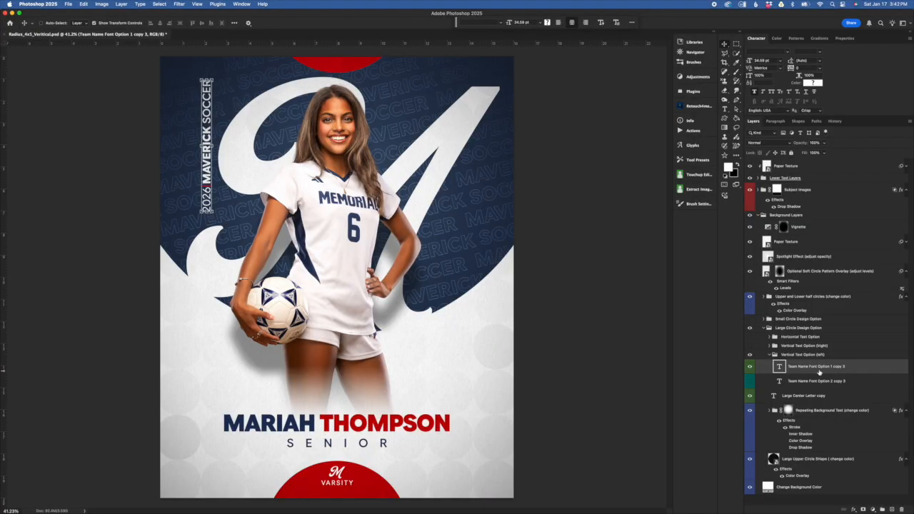
Step: Preview Team Name Font Option 2 copy 3 in place of Font Option 1 copy 3, and restore Font Option 1
left_click(750, 368)
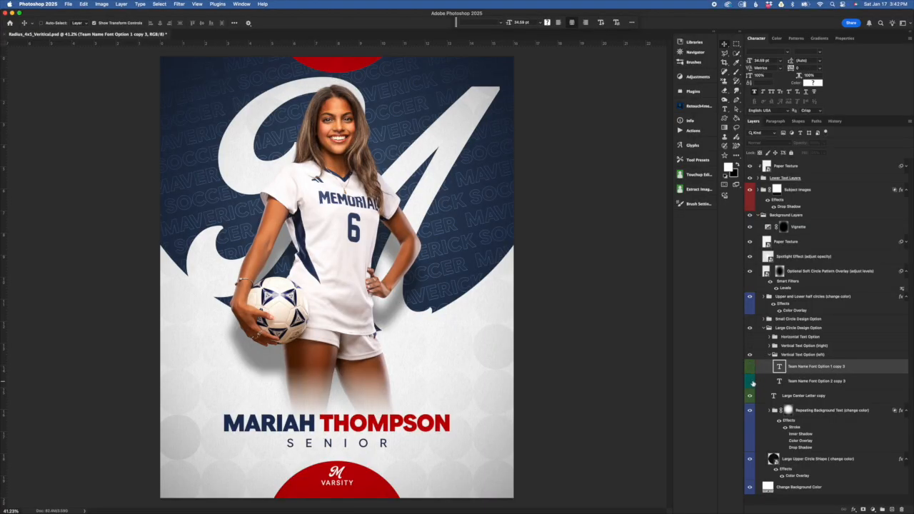
left_click(750, 368)
left_click(751, 368)
left_click(751, 383)
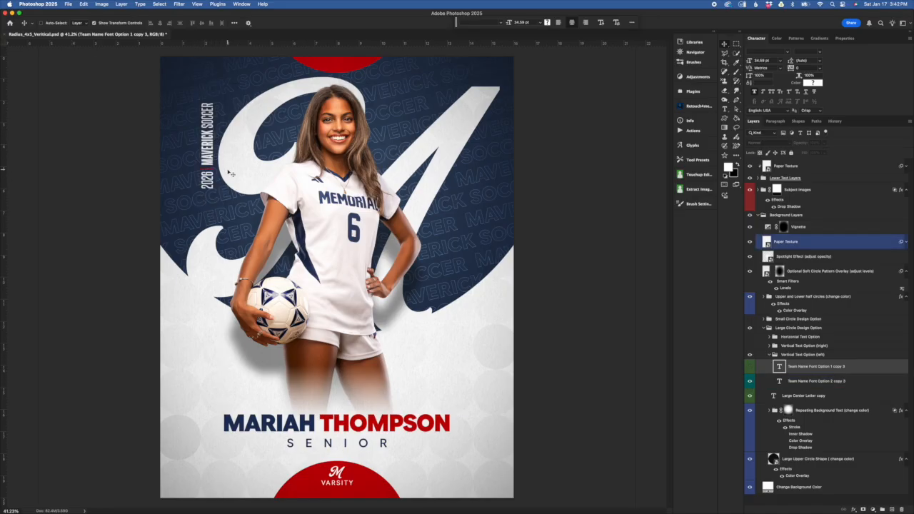
left_click(750, 381)
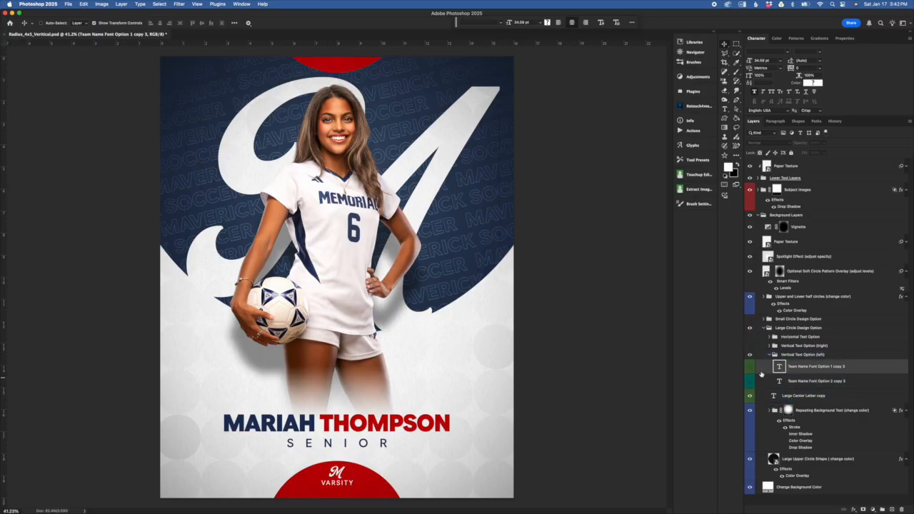
left_click(750, 367)
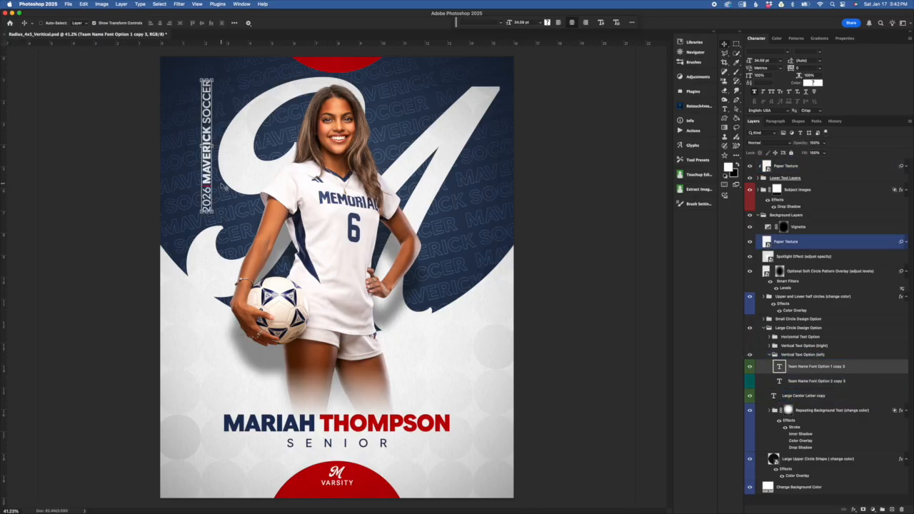
Step: Change the year in the vertical team text to 2027
key("super+plus")
key("super+plus")
left_click_drag(222, 185, 268, 216)
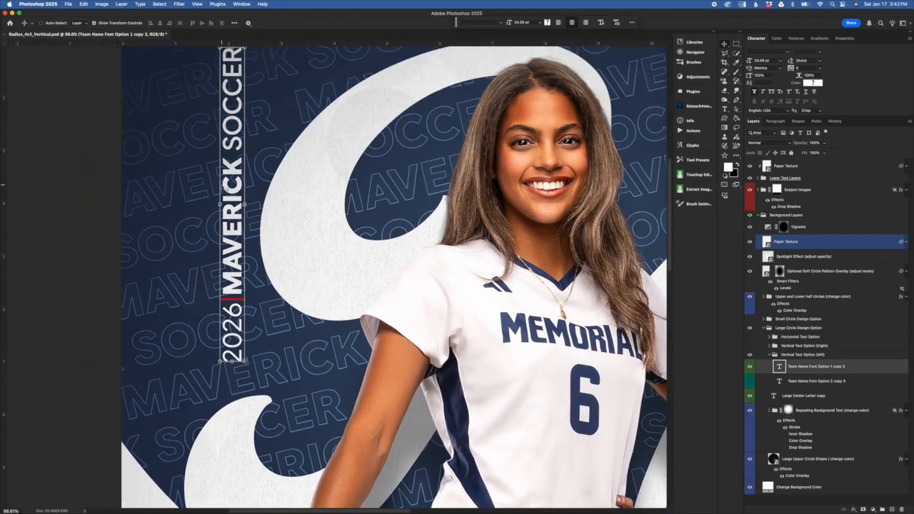
scroll(268, 216, "up", 5)
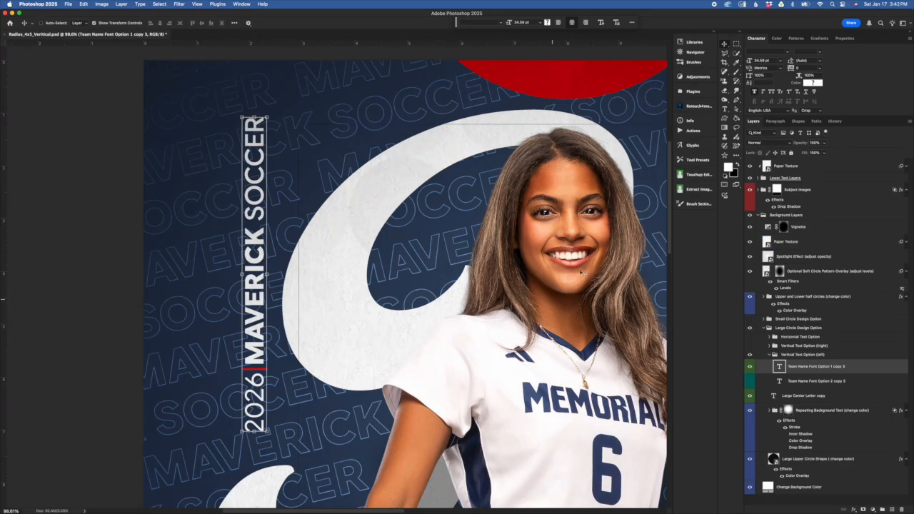
double_click(779, 366)
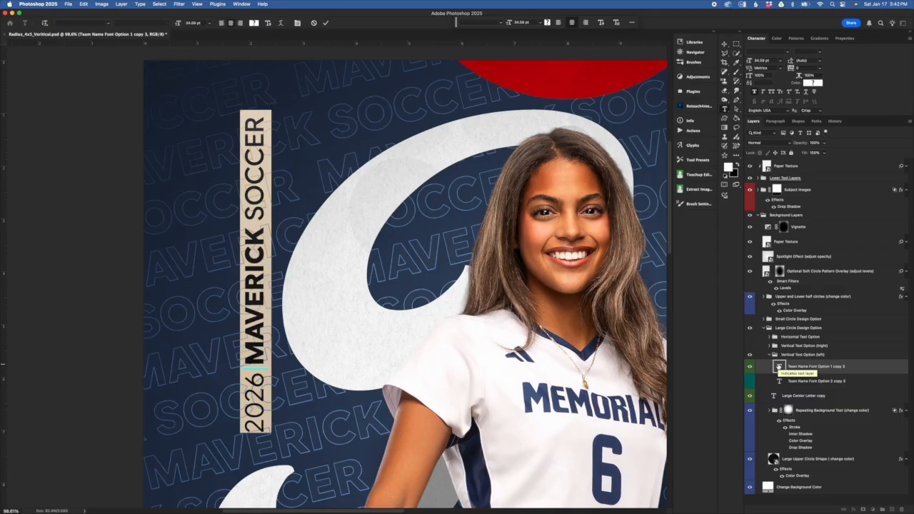
left_click_drag(256, 369, 257, 435)
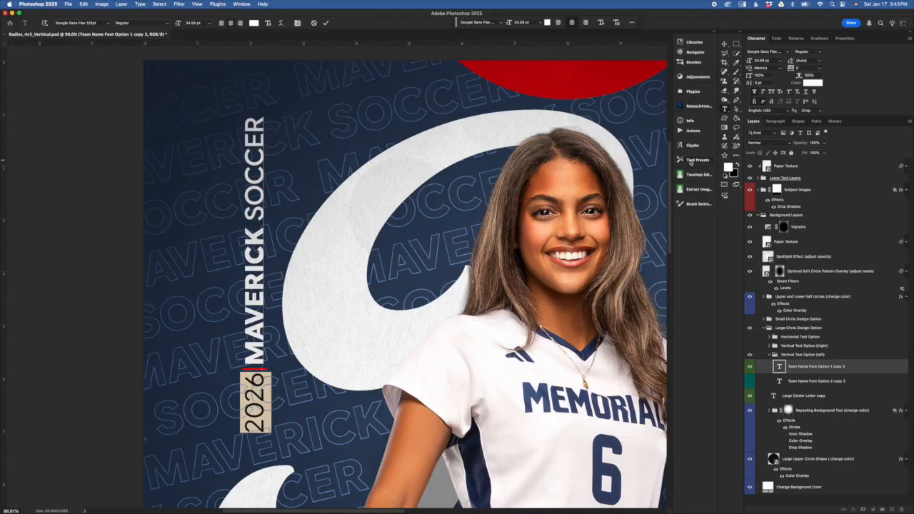
type("2027")
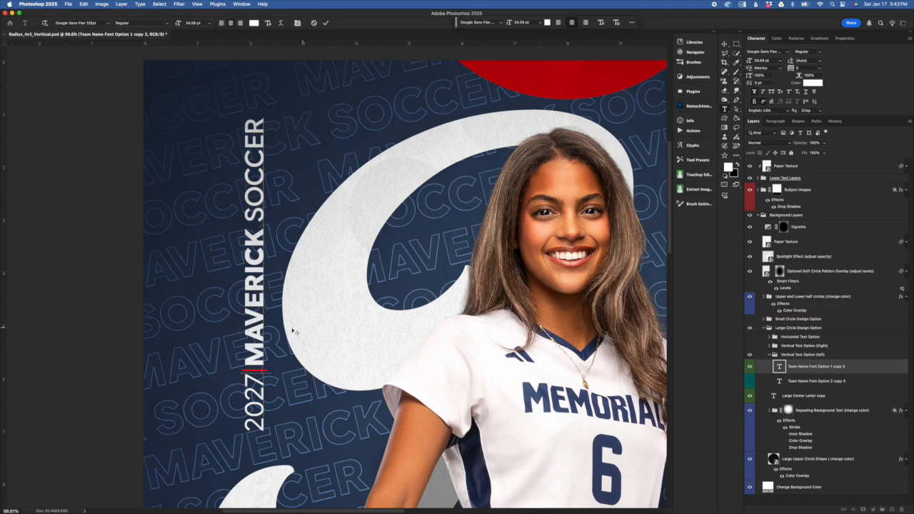
Step: Try recoloring the year 2027 with red sampled from the upper half circle, and cancel the color change
left_click_drag(254, 370, 272, 417)
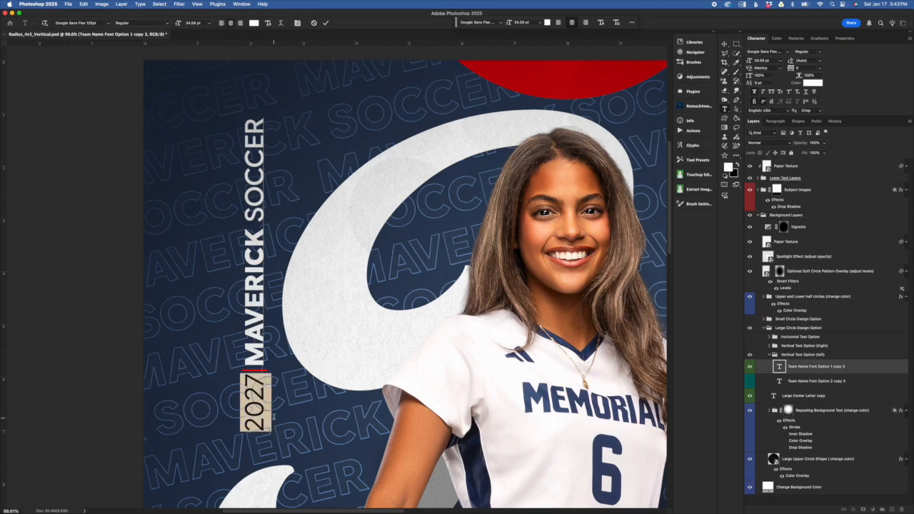
left_click(254, 23)
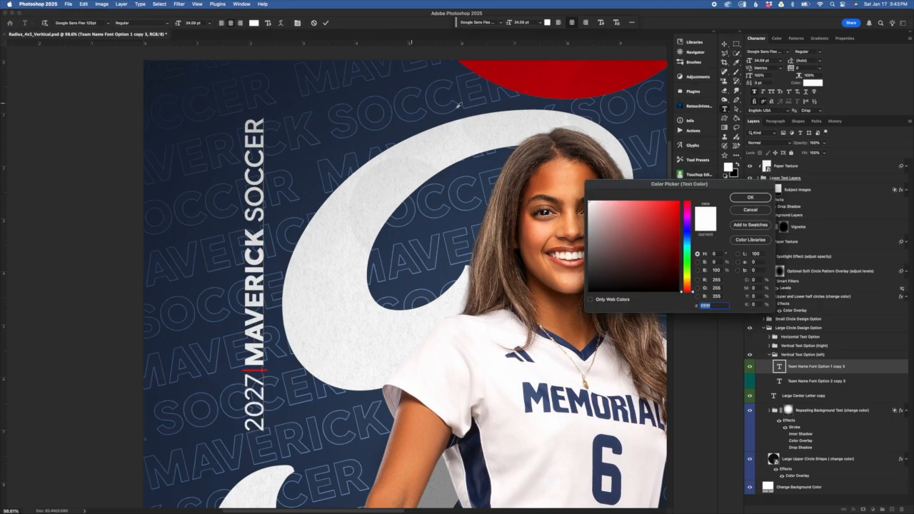
left_click(541, 82)
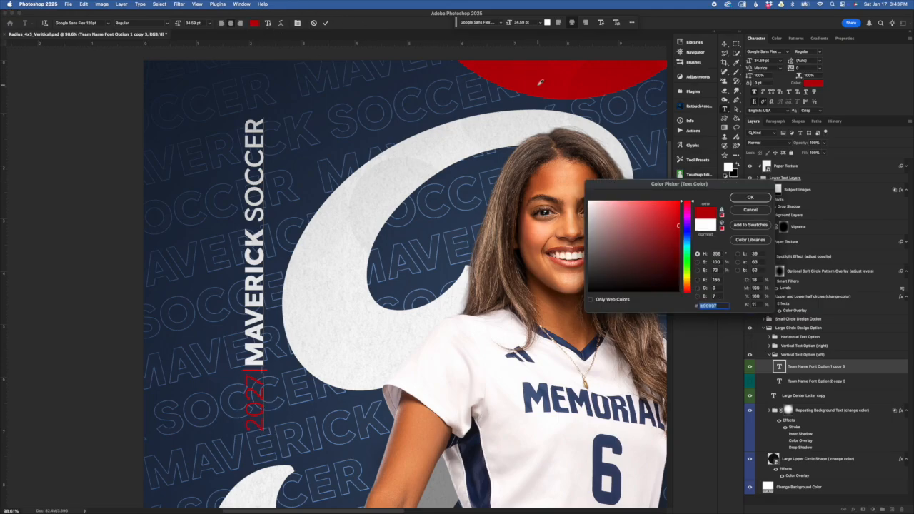
left_click(750, 210)
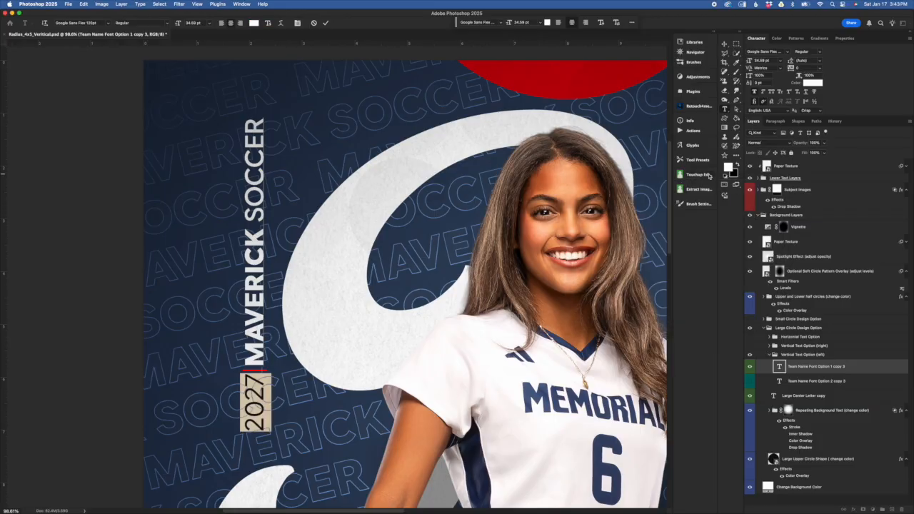
Step: Recolor the divider after the year to bright green 00ff24 and undo the color change
left_click_drag(259, 367, 261, 376)
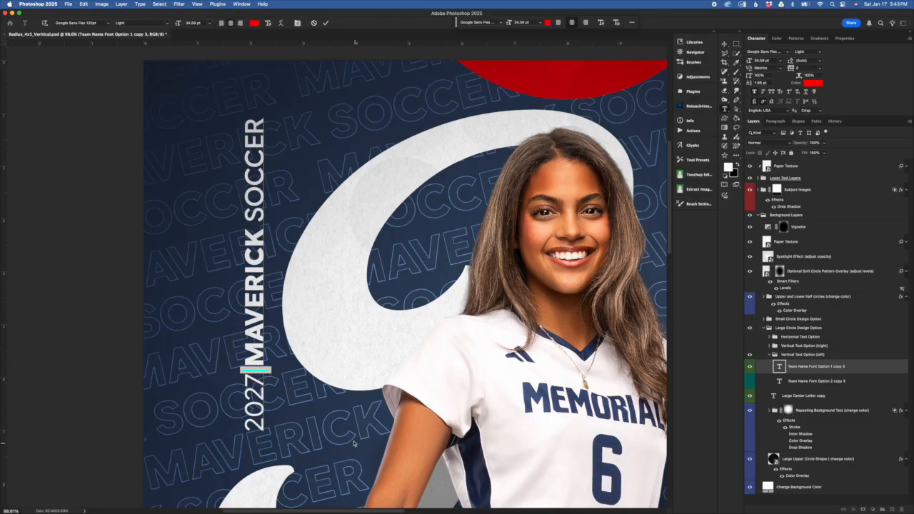
left_click(254, 23)
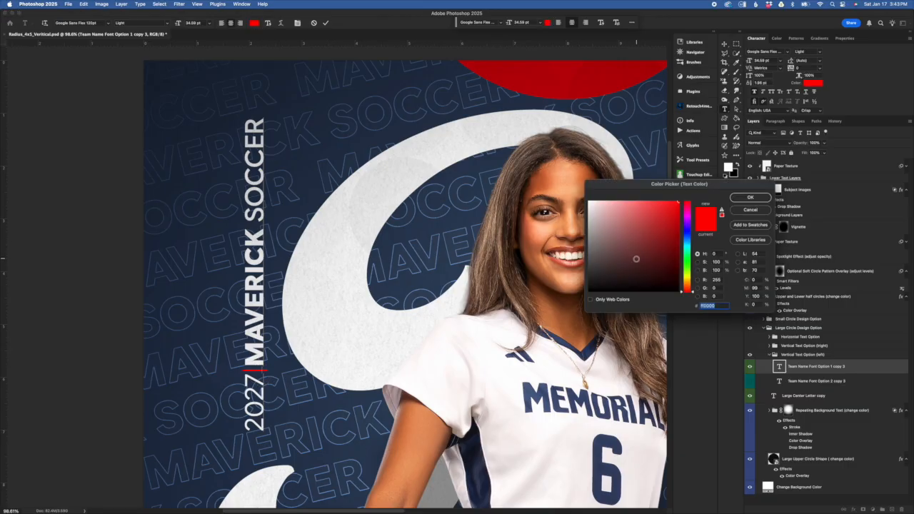
left_click(687, 260)
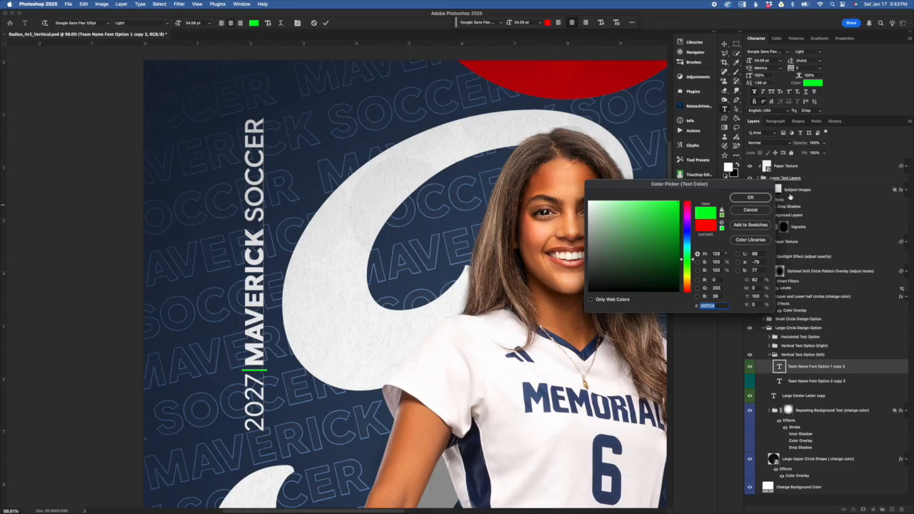
left_click(749, 198)
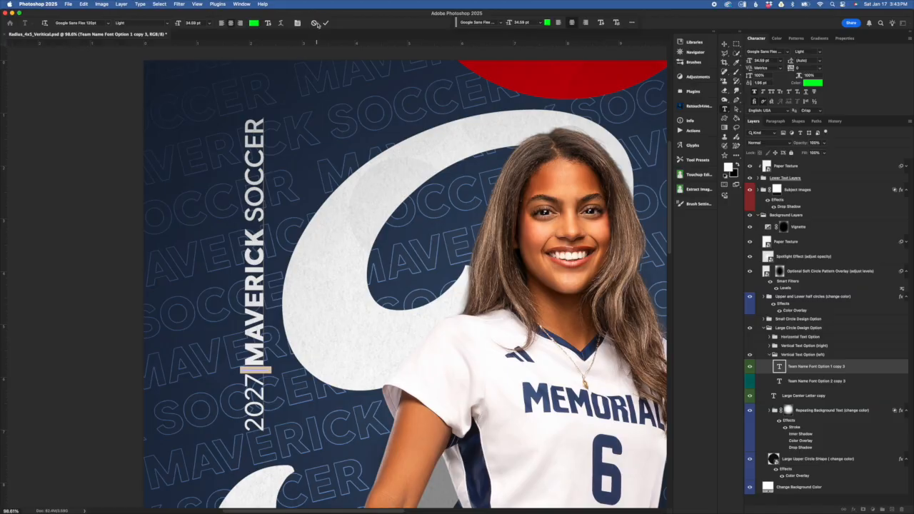
key("super+z")
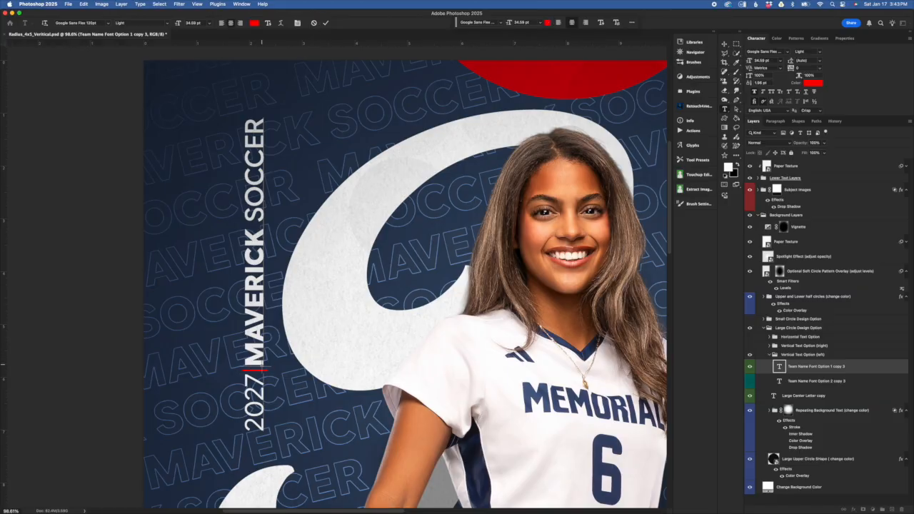
Step: Replace the team name MAVERICK with BULLDOG in the vertical text
left_click_drag(262, 370, 261, 228)
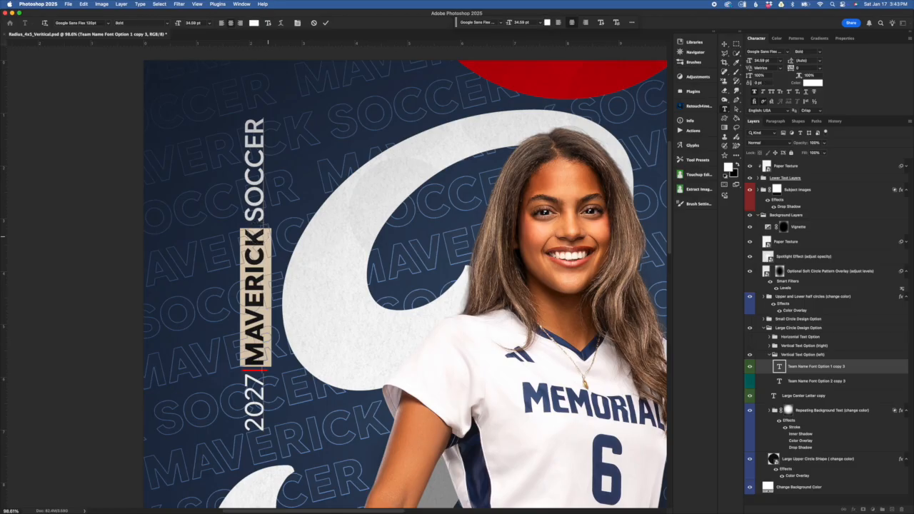
type("BULLDO")
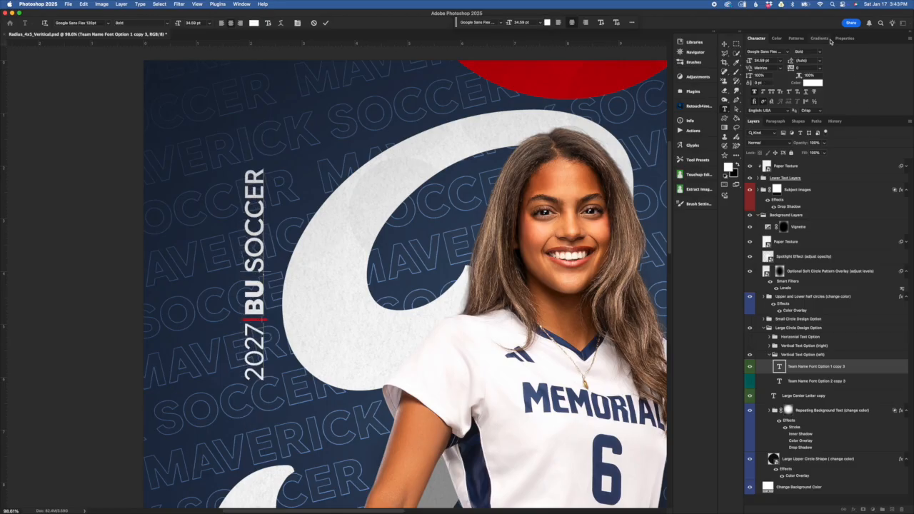
type("G")
Step: Try a new text color on BULLDOG, cancel it, and discard all edits to the vertical team text
left_click_drag(257, 232, 272, 351)
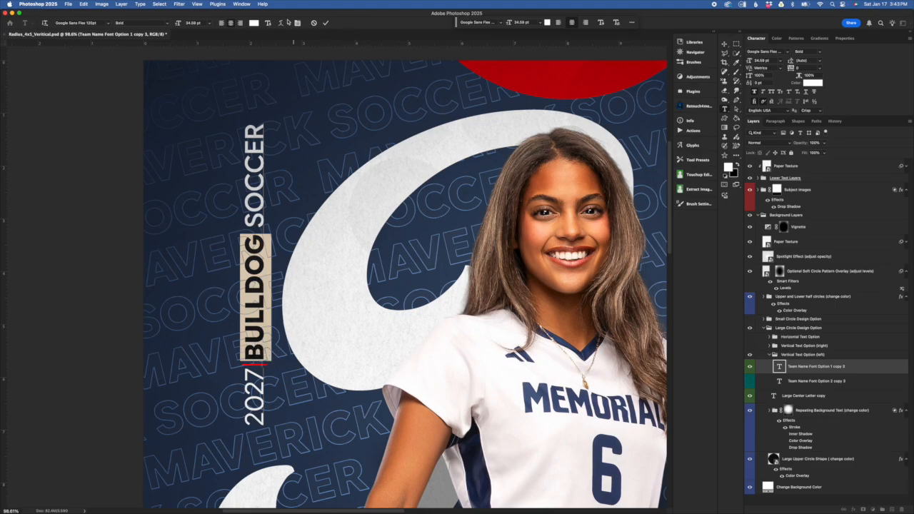
left_click(254, 23)
left_click(661, 217)
left_click_drag(661, 217, 756, 134)
left_click(749, 210)
left_click_drag(256, 230, 311, 99)
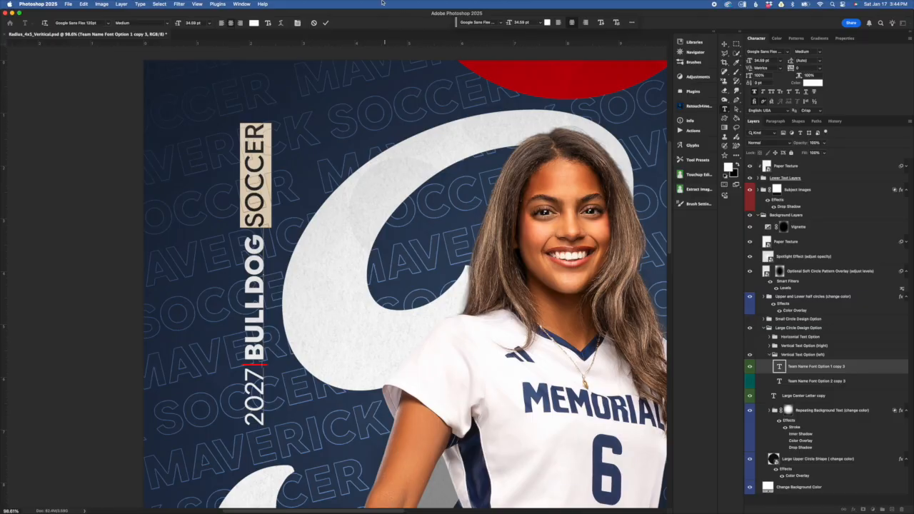
left_click(314, 23)
Step: Swap the vertical team text to the condensed Font Option 2 for comparison and return to Font Option 1
left_click(750, 368)
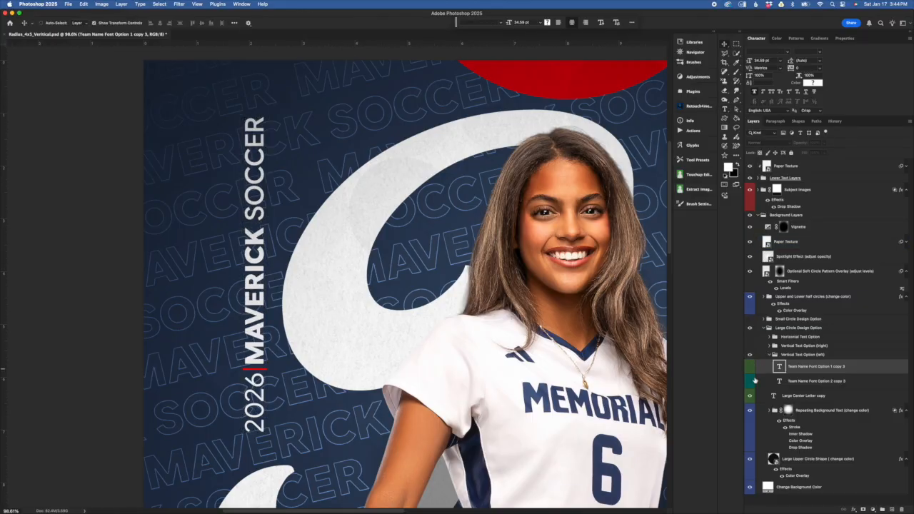
left_click(752, 381)
left_click(765, 395)
left_click(763, 386)
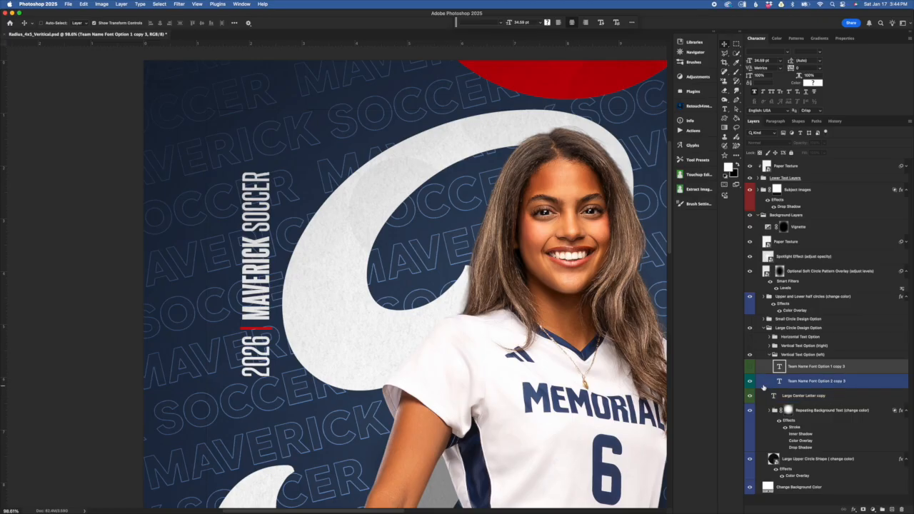
left_click(752, 383)
left_click(751, 368)
Step: Collapse the Vertical Text Option (left) group and its parent Large Circle Design Option group
left_click(772, 356)
left_click(769, 355)
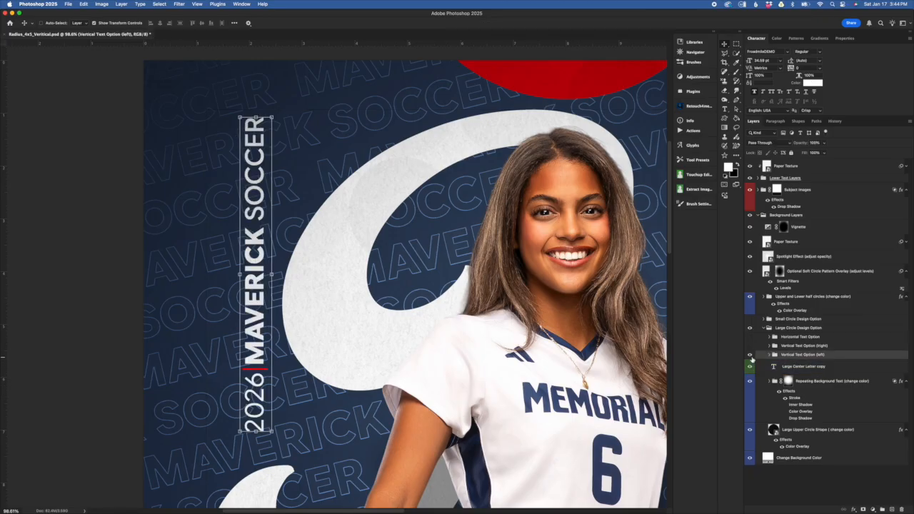
left_click(771, 366)
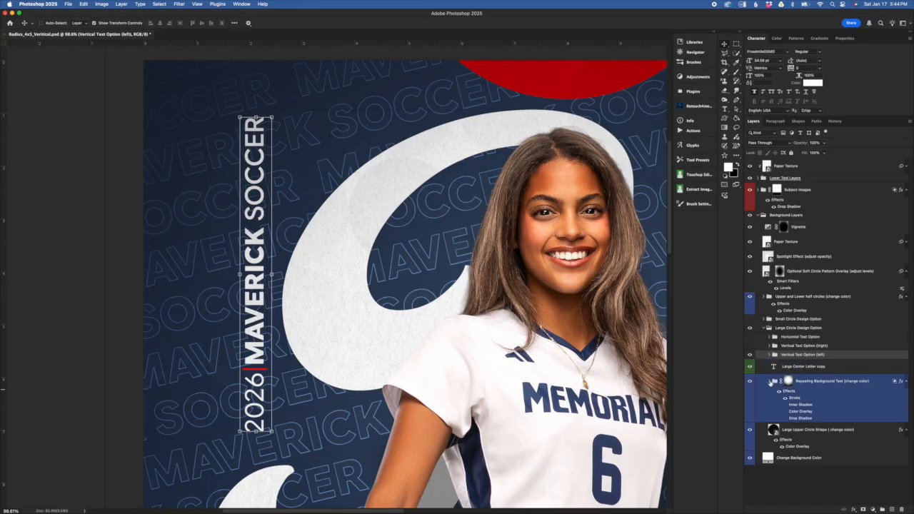
left_click(769, 328)
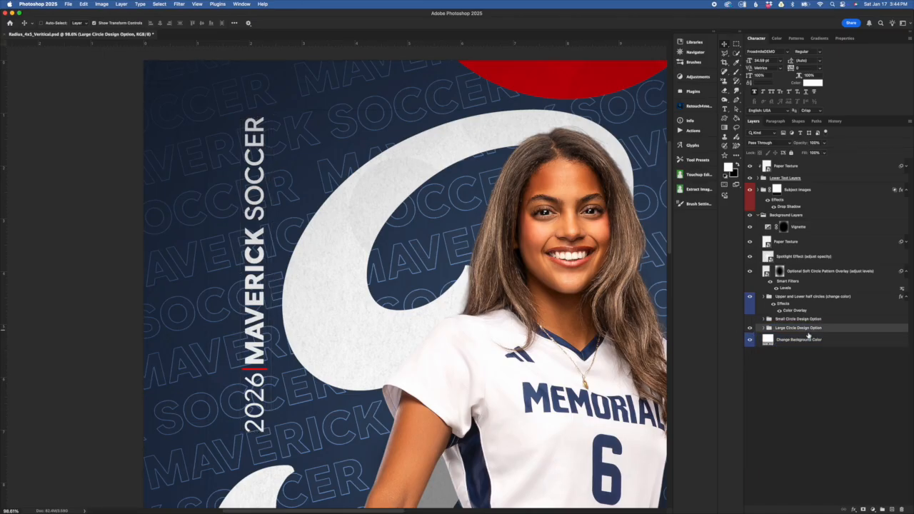
Step: Hide the Large Circle Design Option, show the Small Circle Design Option, and fit the whole design in view
left_click(749, 328)
left_click(749, 328)
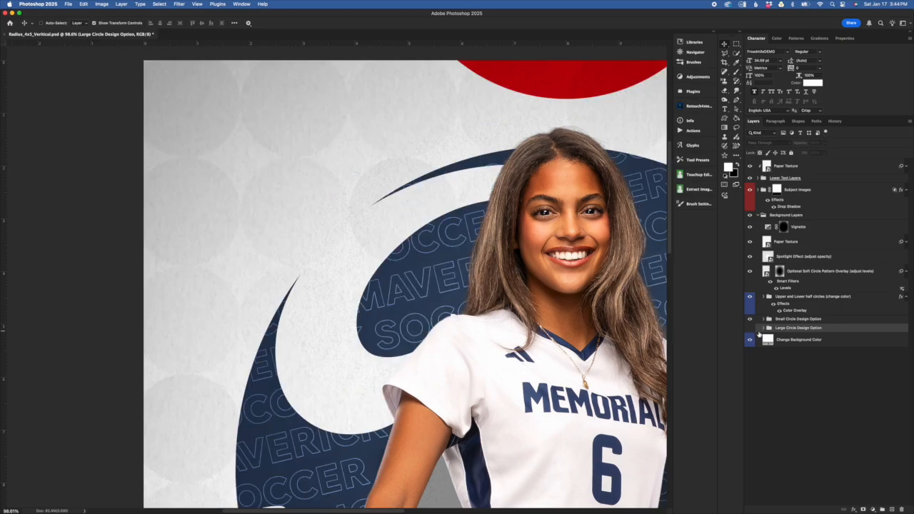
key("super+0")
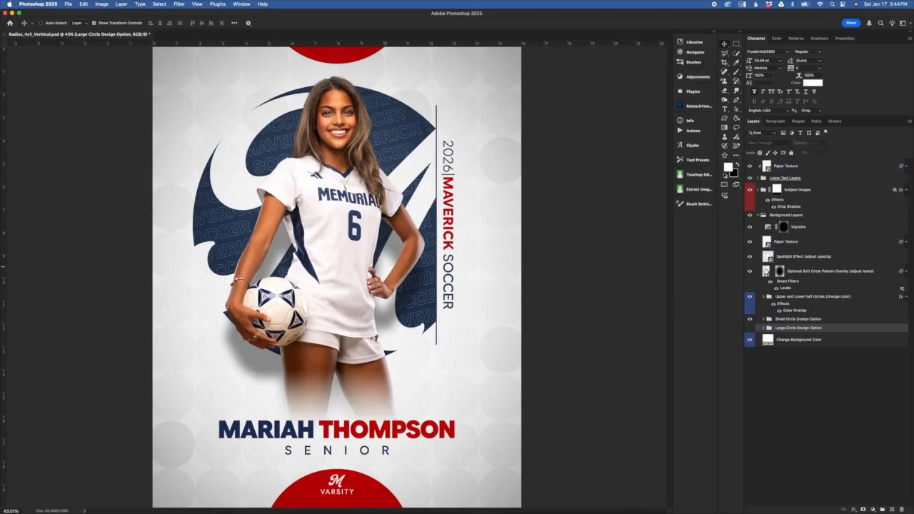
Step: Examine the layers inside the Upper and Lower half circles group and collapse it again
left_click(771, 299)
left_click(764, 297)
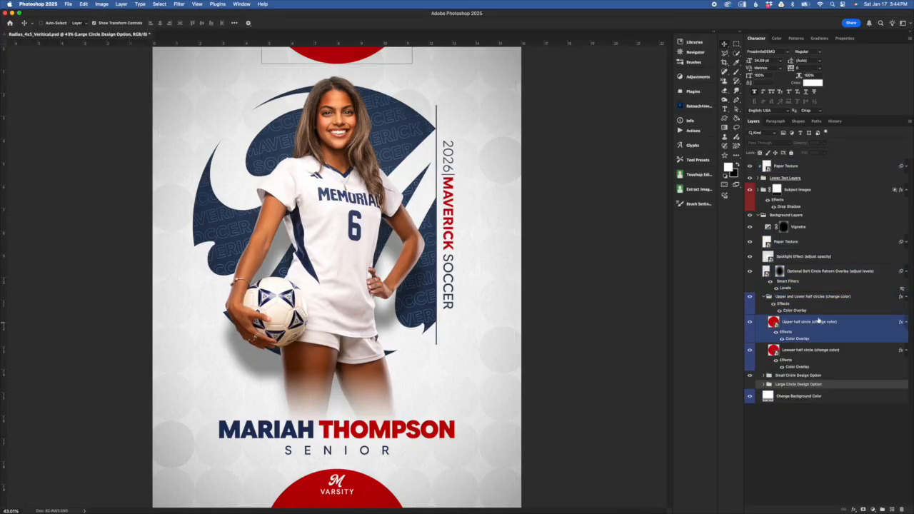
left_click(766, 303)
left_click(764, 298)
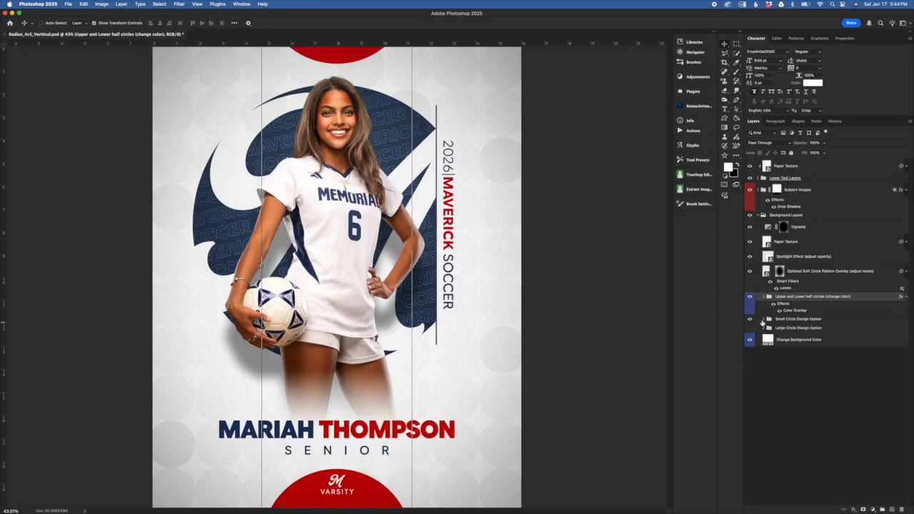
Step: Expand the Small Circle Design Option group and select its Team Name Font Option 1 layer
left_click(764, 318)
left_click(843, 366)
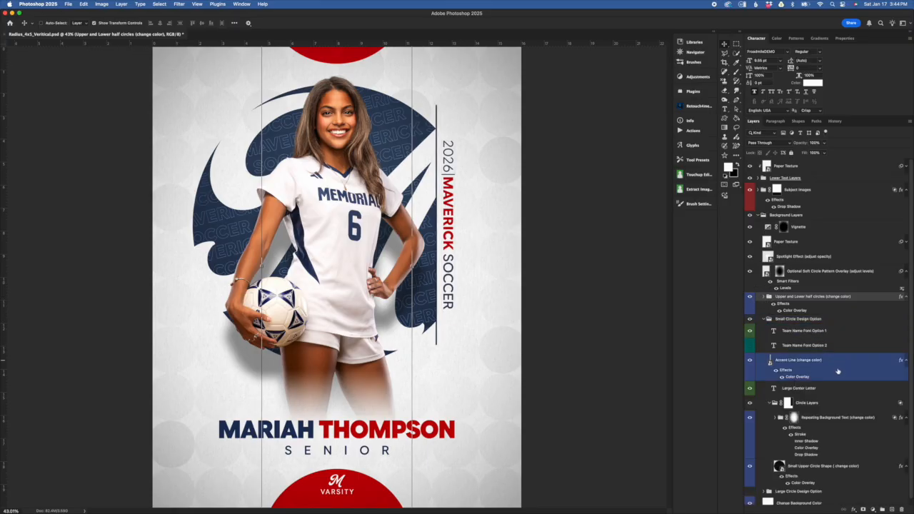
left_click(832, 331)
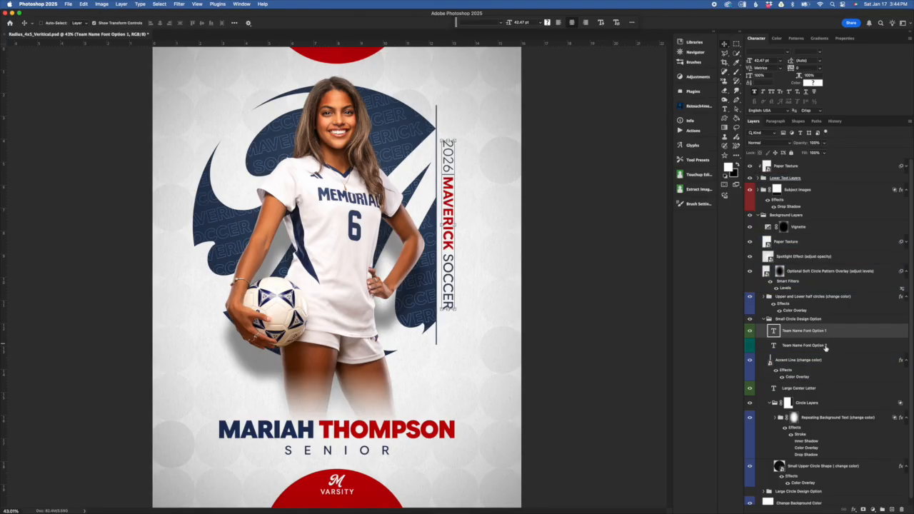
Step: Compare Team Name Font Option 1 and Option 2 by toggling their visibility, leaving only Option 1 shown
left_click(749, 331)
left_click(756, 344)
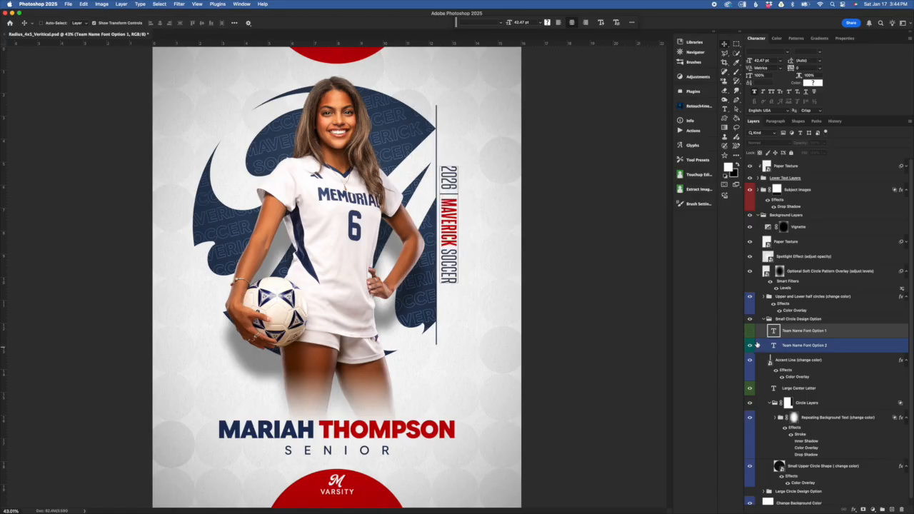
left_click(750, 331)
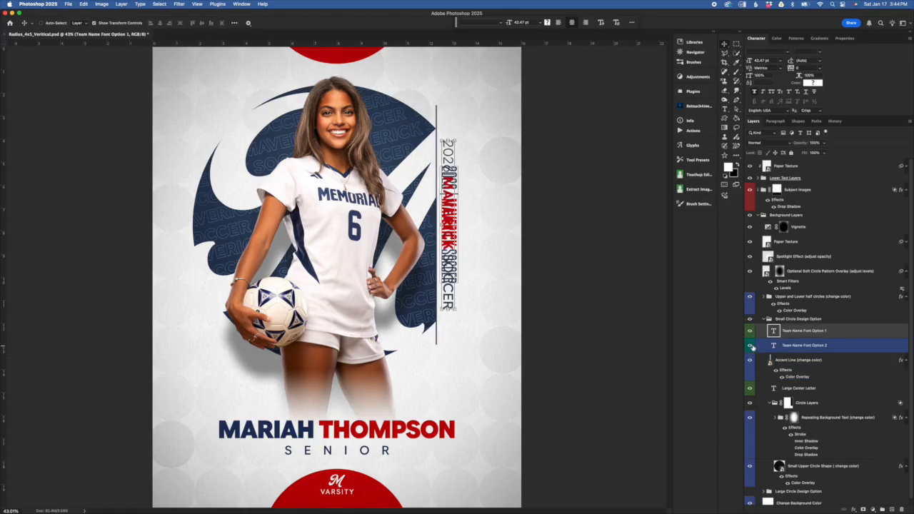
left_click(751, 345)
left_click(750, 332)
left_click(811, 367)
left_click(749, 331)
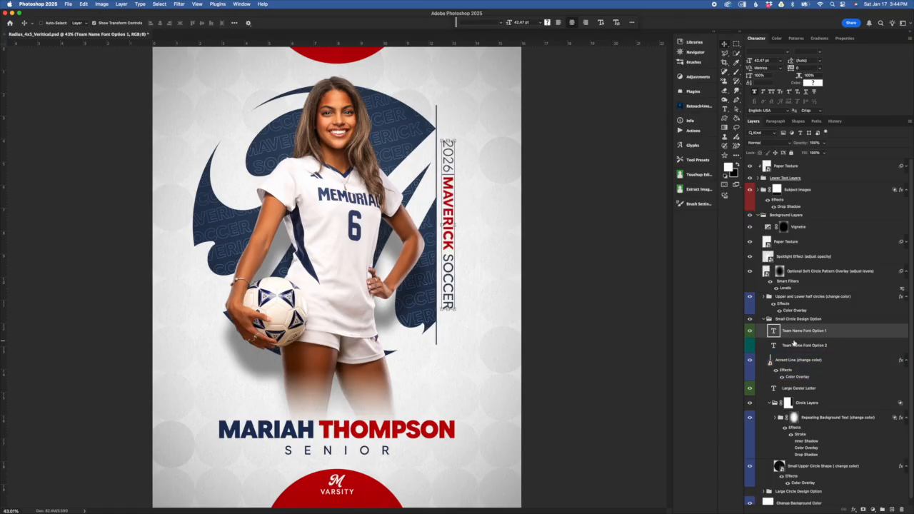
Step: Try recoloring the word MAVERICK in the vertical Team Name Font Option 1 text to a muted pink
double_click(773, 331)
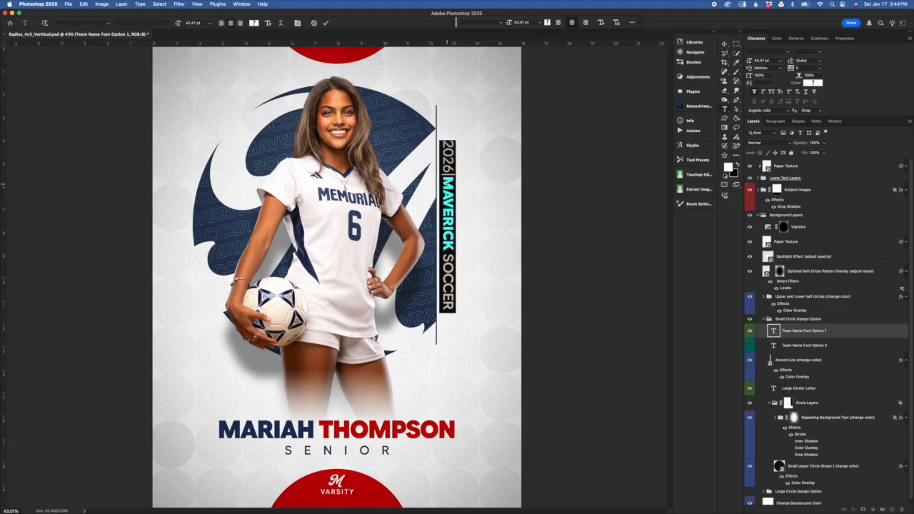
left_click(449, 180)
left_click_drag(449, 180, 448, 251)
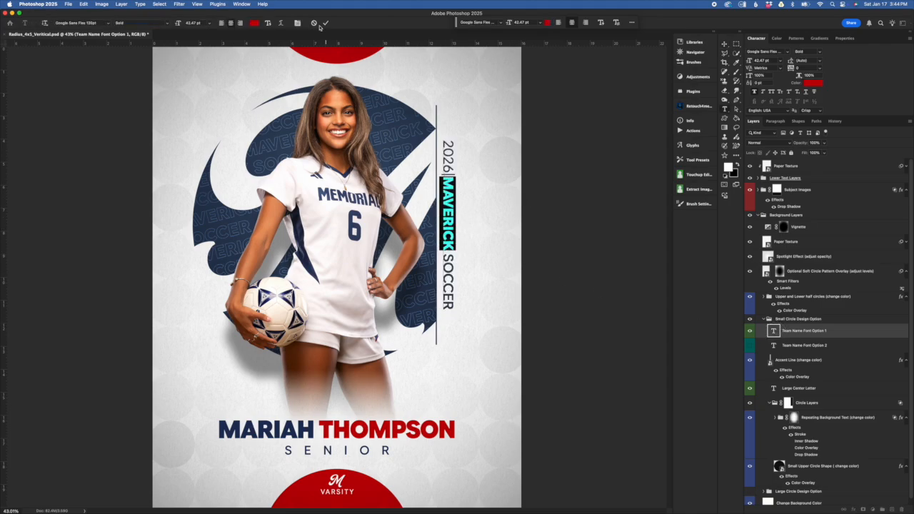
left_click(254, 23)
left_click(614, 228)
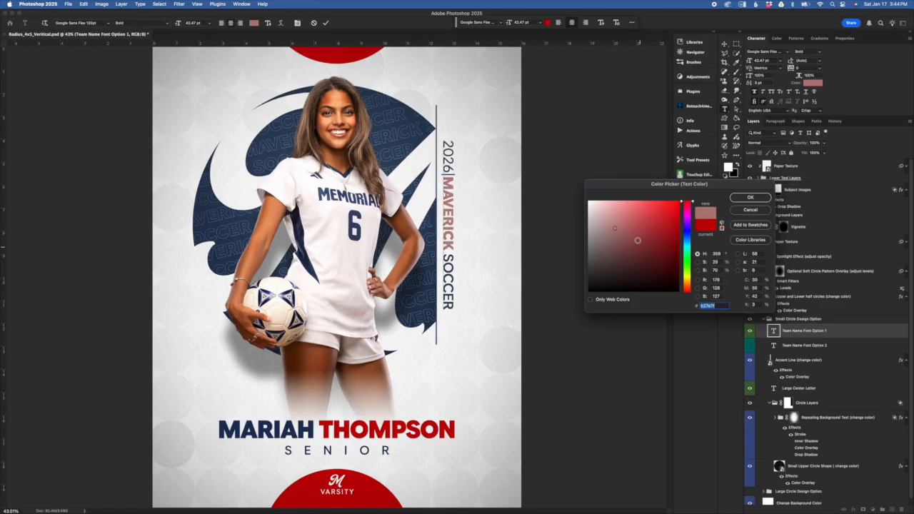
left_click(749, 198)
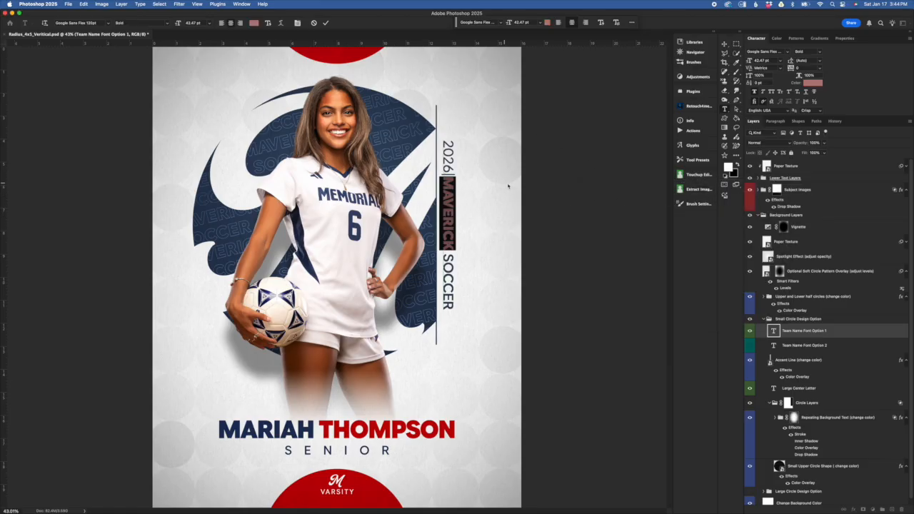
Step: Try replacing the word MAVERICK with BULLDOG in the vertical team text, and undo the text edits
type("BULLDOG")
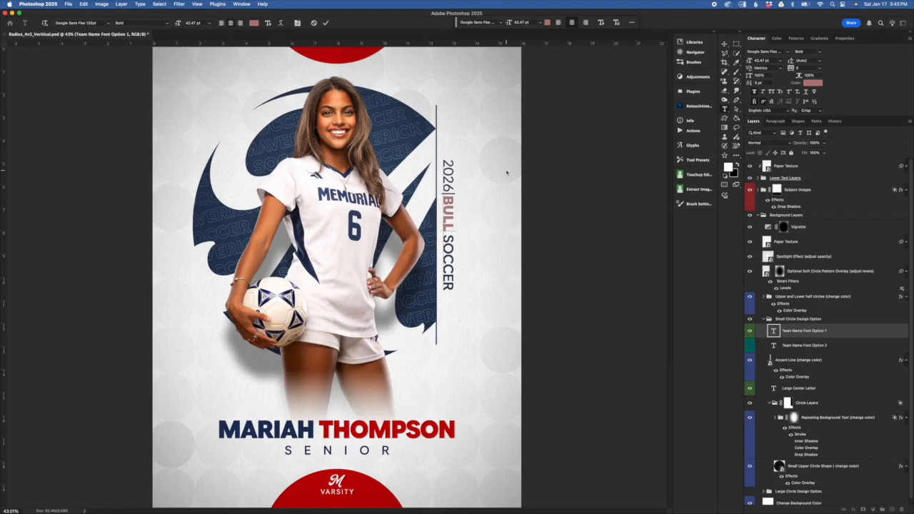
left_click(325, 23)
key("v")
key("super+z")
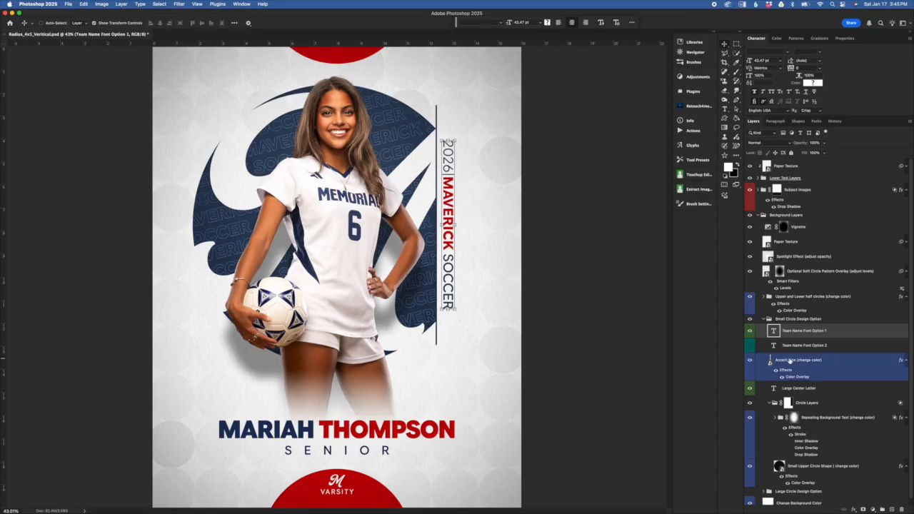
Step: Select the Accent Line layer, then hide it and show it again
left_click(830, 363)
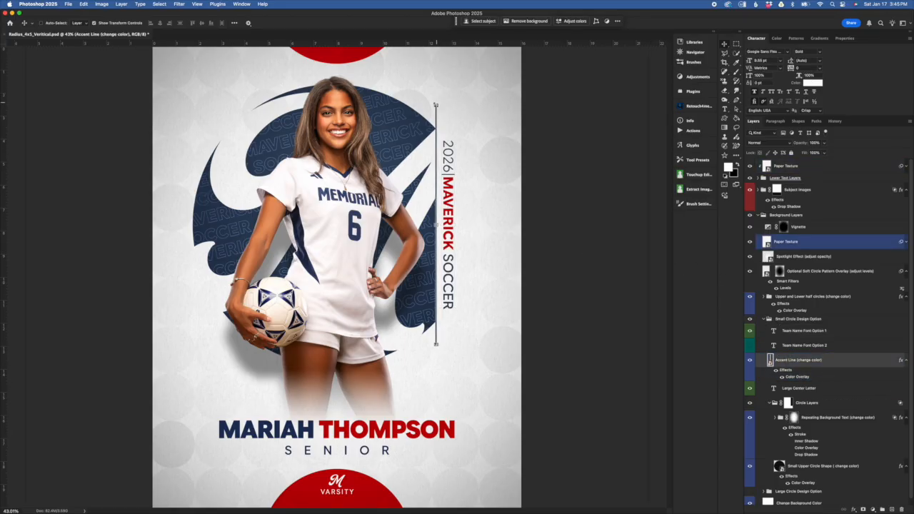
left_click(750, 360)
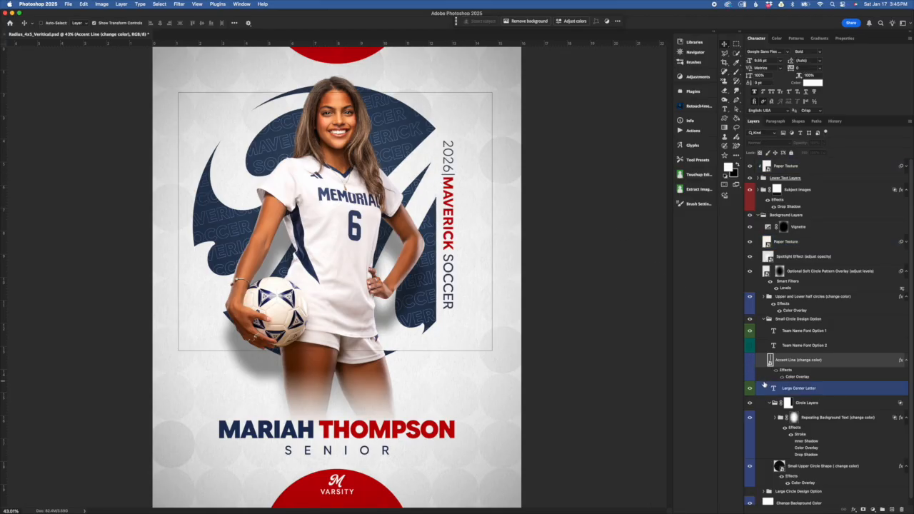
left_click(750, 360)
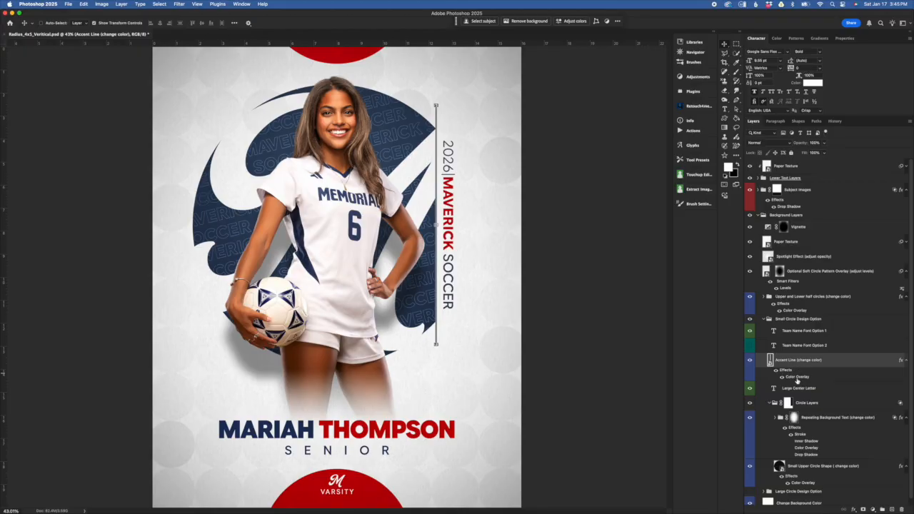
Step: Try changing the Accent Line's Color Overlay to the red sampled from the upper half circle, and cancel the change
double_click(797, 379)
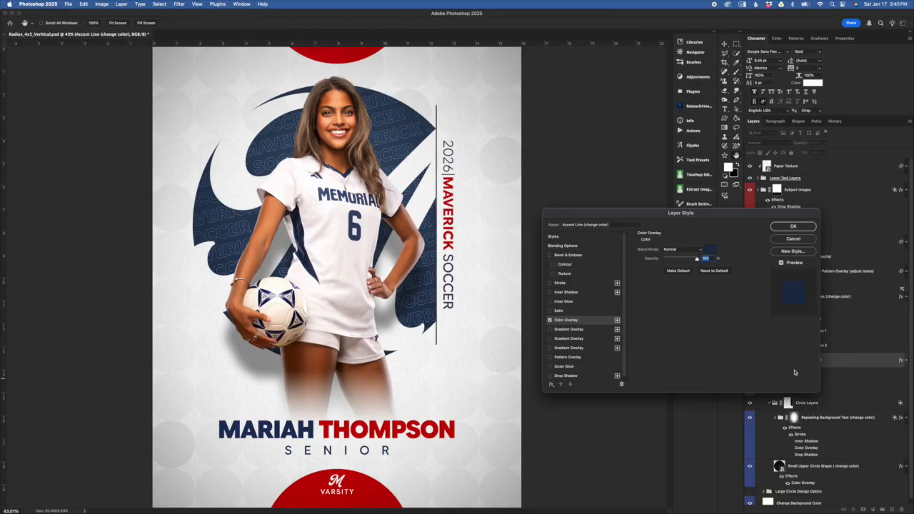
left_click(711, 251)
left_click_drag(722, 184, 736, 240)
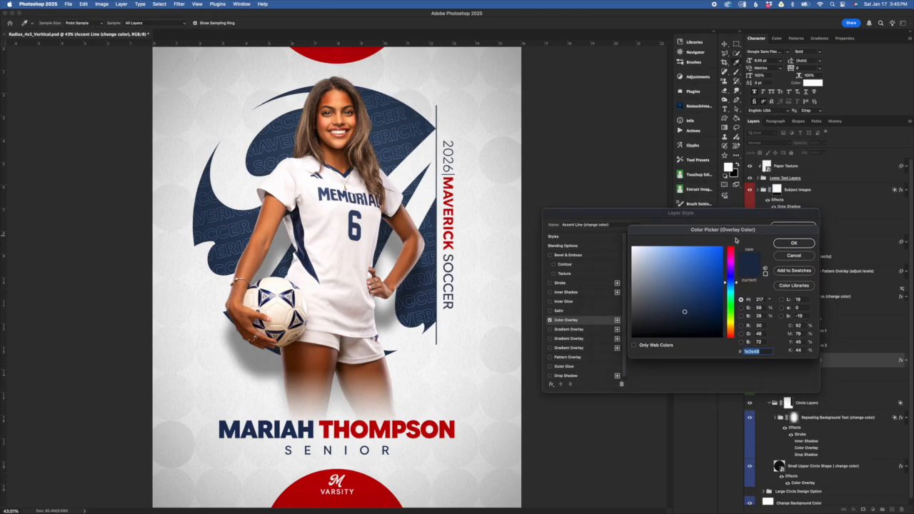
left_click(347, 58)
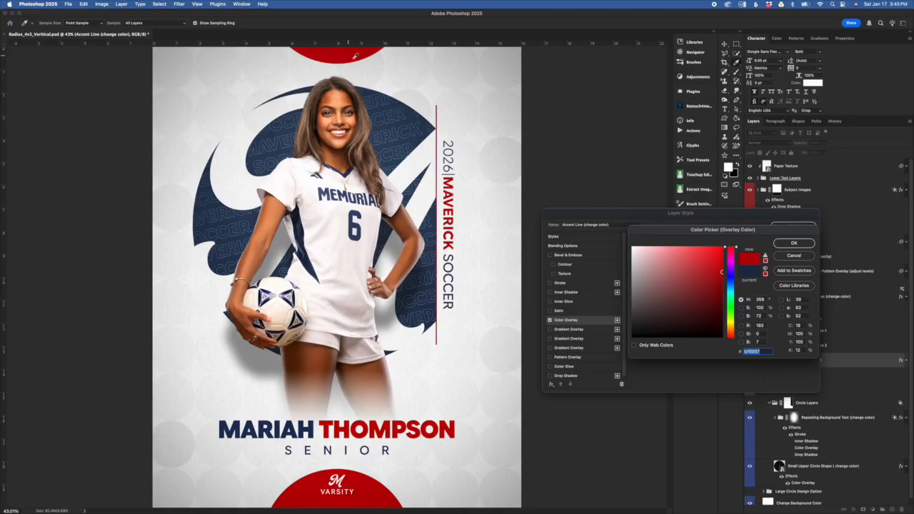
left_click(794, 256)
left_click(798, 243)
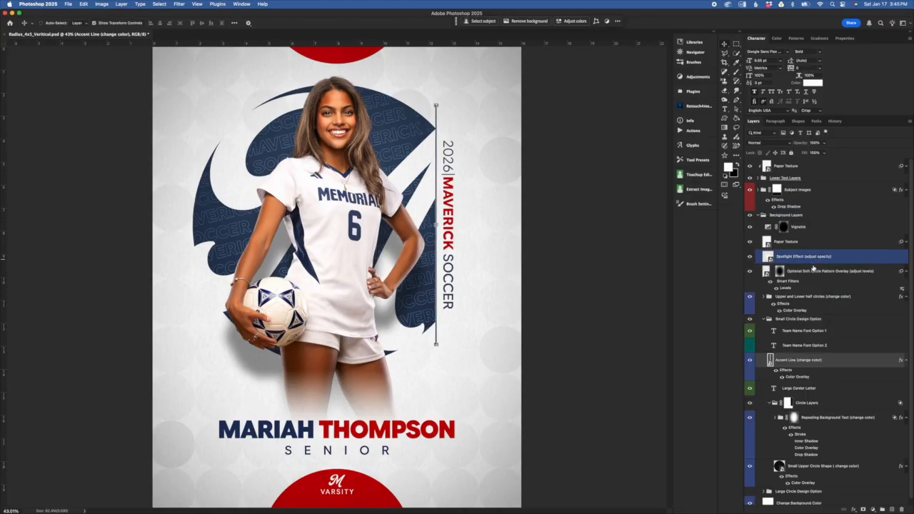
Step: Select the Large Center Letter layer, followed by the layer mask of the Circle Layers group
left_click(851, 407)
left_click(833, 395)
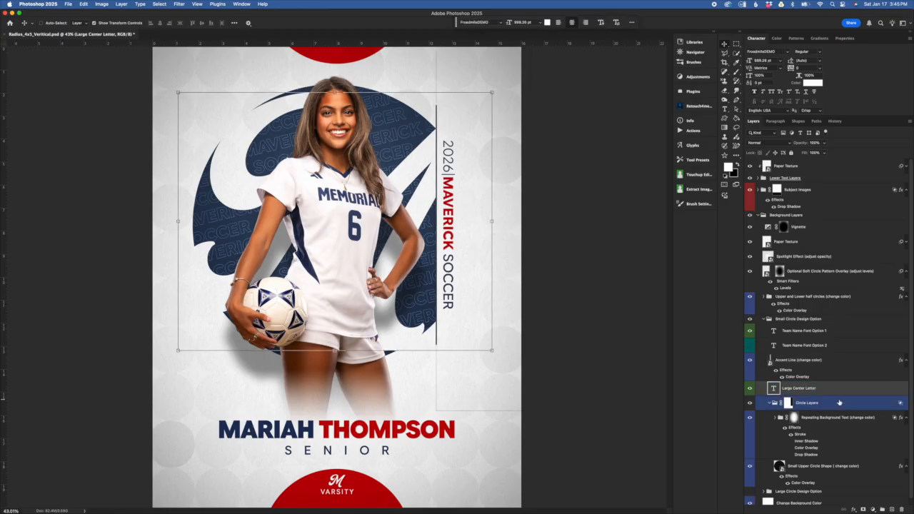
left_click_drag(786, 387, 819, 402)
left_click(822, 409)
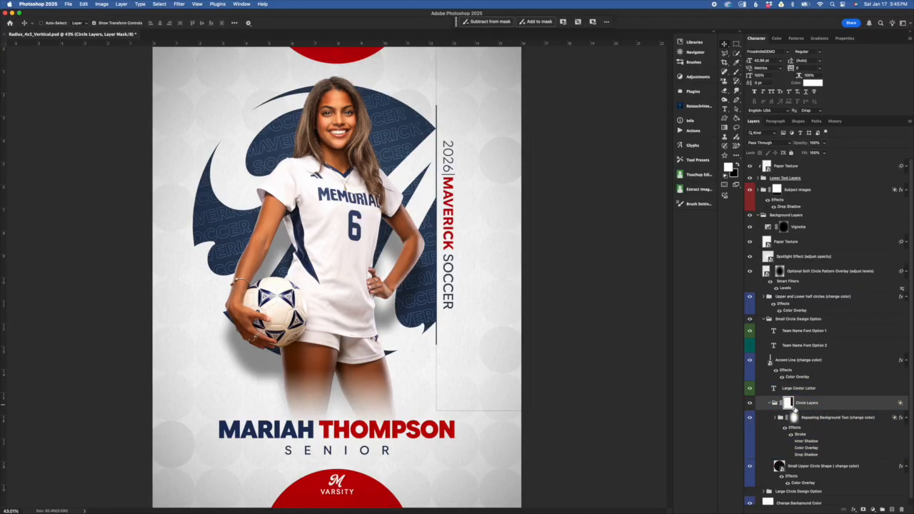
Step: Disable and re-enable the Circle Layers mask, and try unlinking it from its group to adjust it separately
left_click_drag(794, 409, 791, 418)
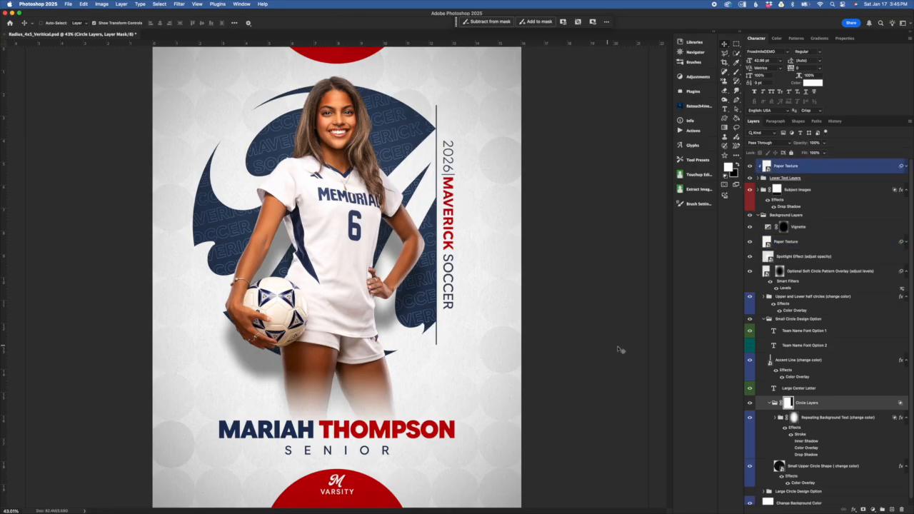
left_click(788, 403, "shift")
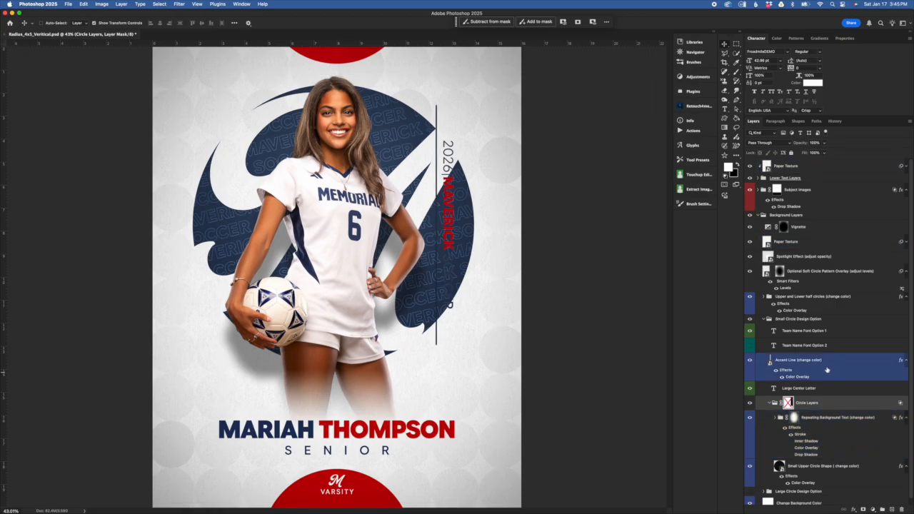
left_click(789, 403, "shift")
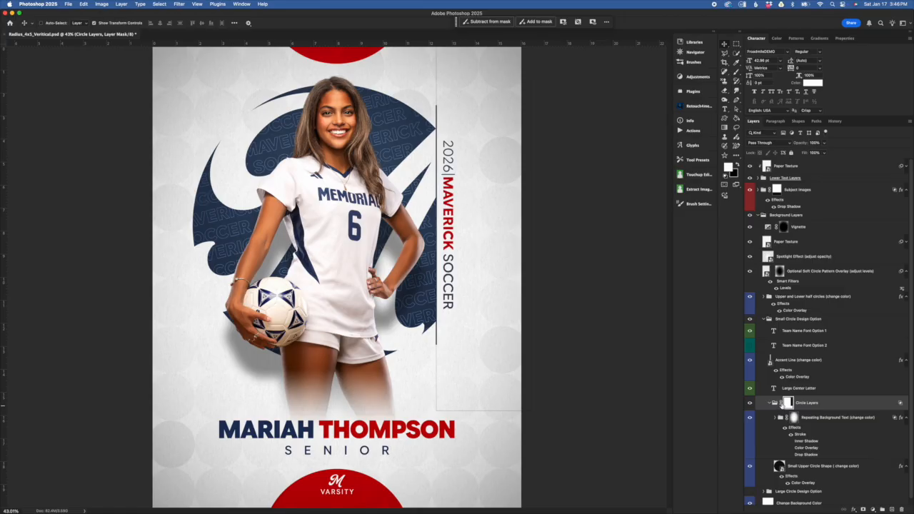
left_click(781, 404)
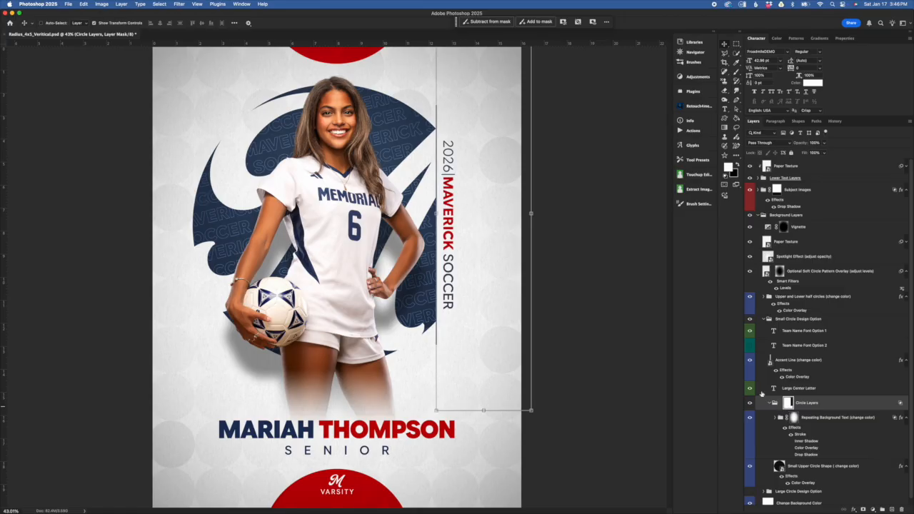
mouse_move(531, 218)
left_mouse_down()
mouse_move(492, 223)
mouse_move(545, 210)
mouse_move(524, 212)
left_mouse_up()
Step: Expand the Repeating Background Text (change color) group and the Repeating Background Text group nested inside it
left_click(801, 440)
left_click(842, 422)
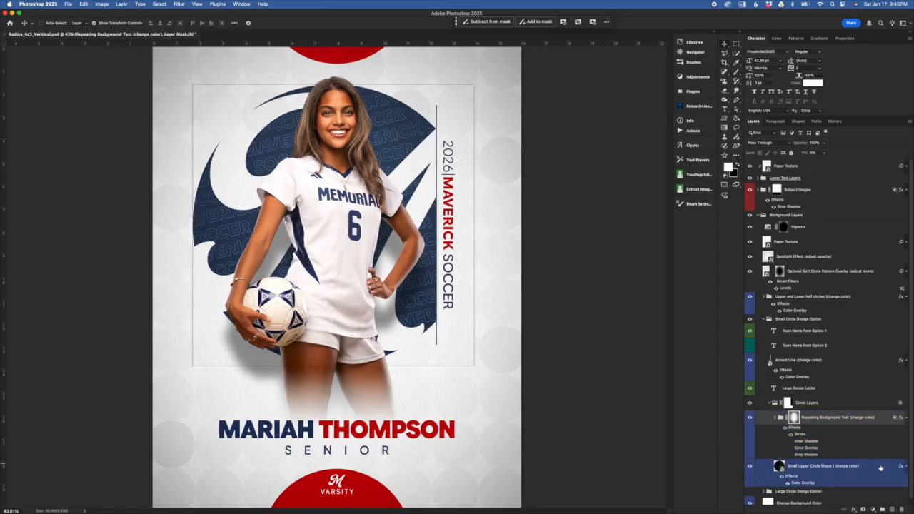
scroll(814, 432, "down", 1)
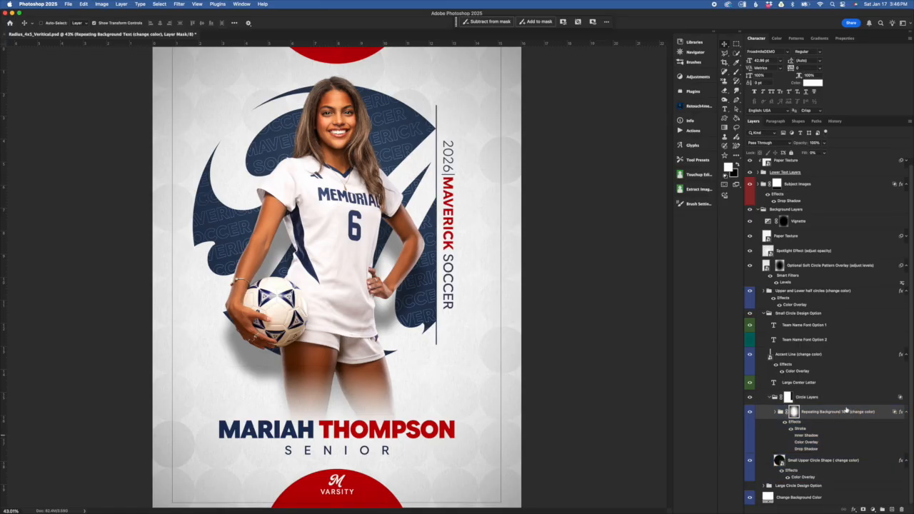
left_click(776, 412)
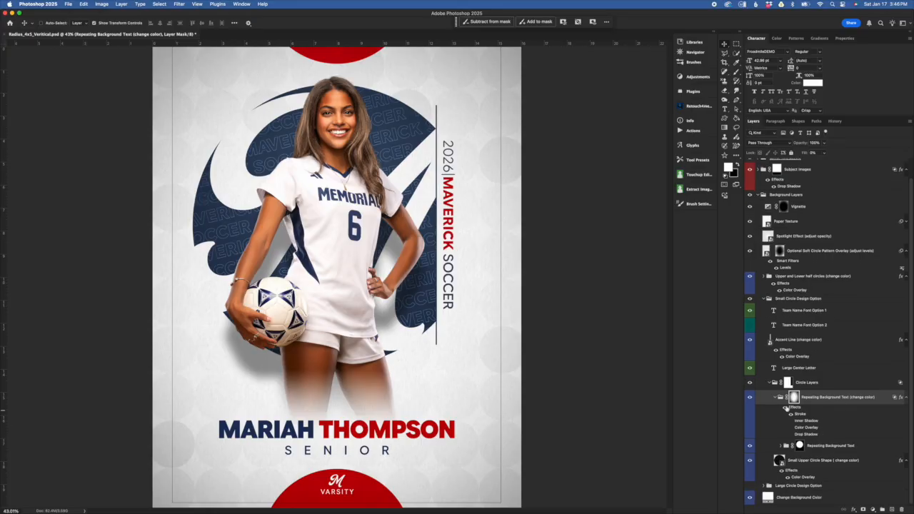
left_click(784, 448)
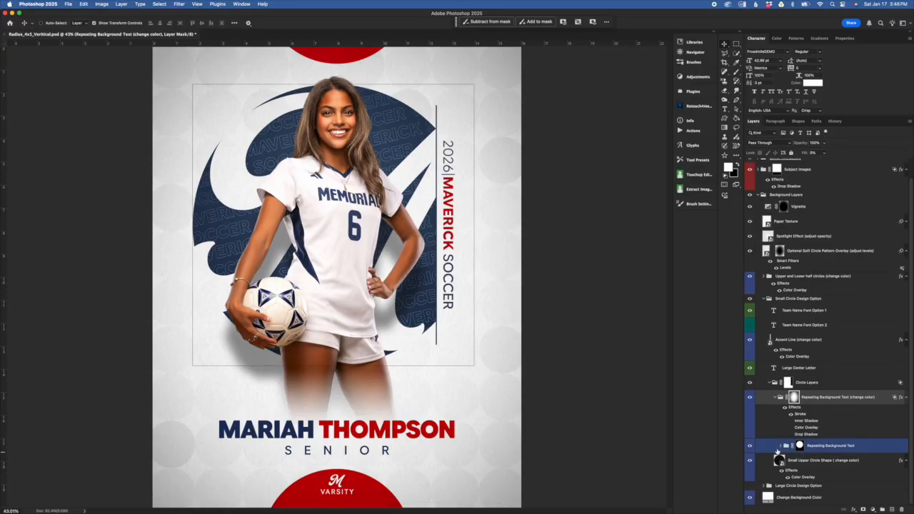
left_click(780, 446)
left_click(802, 416)
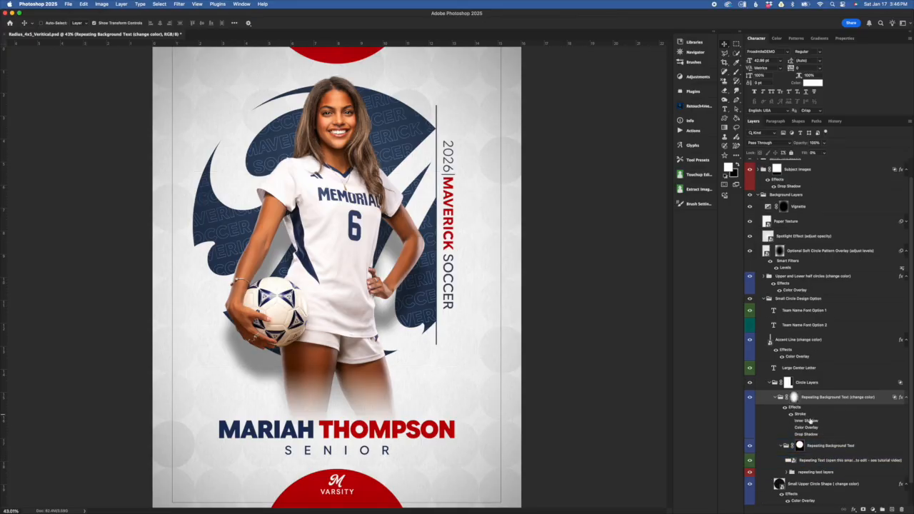
Step: Select the Repeating Text smart object together with the repeating text layers group
scroll(821, 427, "down", 1)
left_click(811, 436)
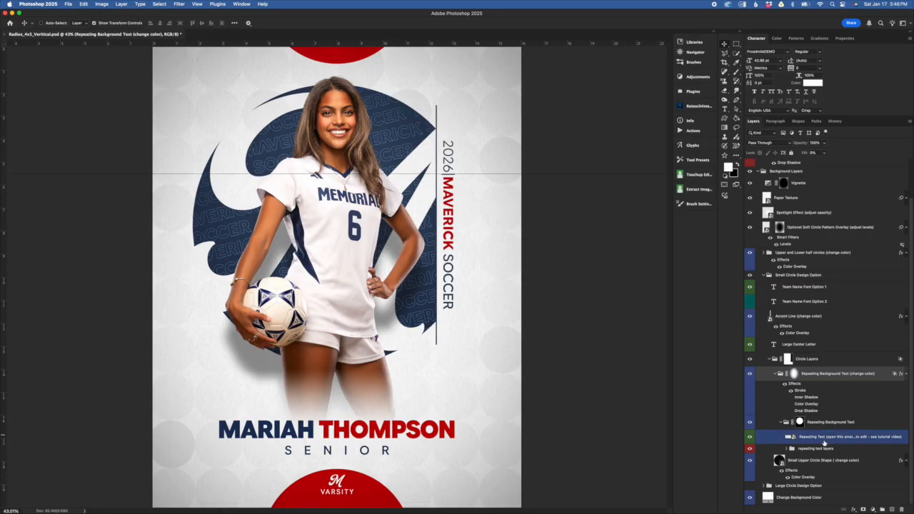
left_click(799, 412)
left_click(810, 439)
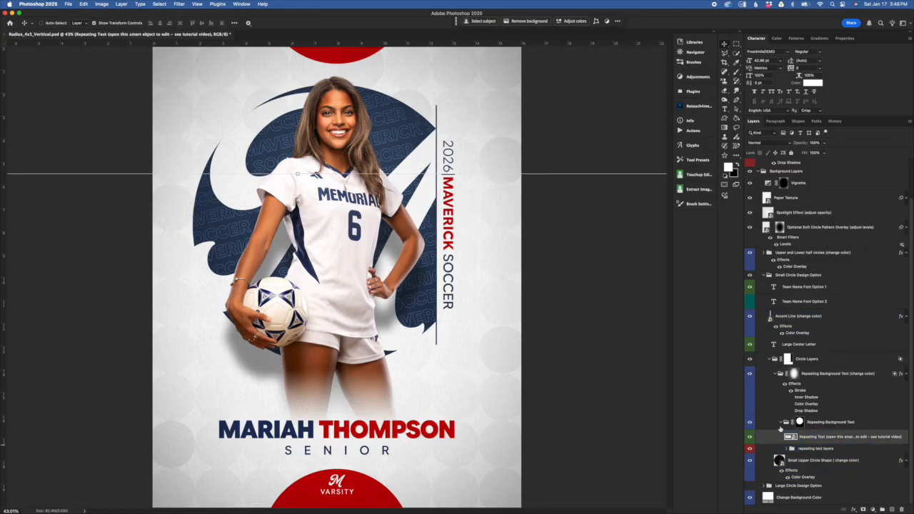
left_click(827, 450, "shift")
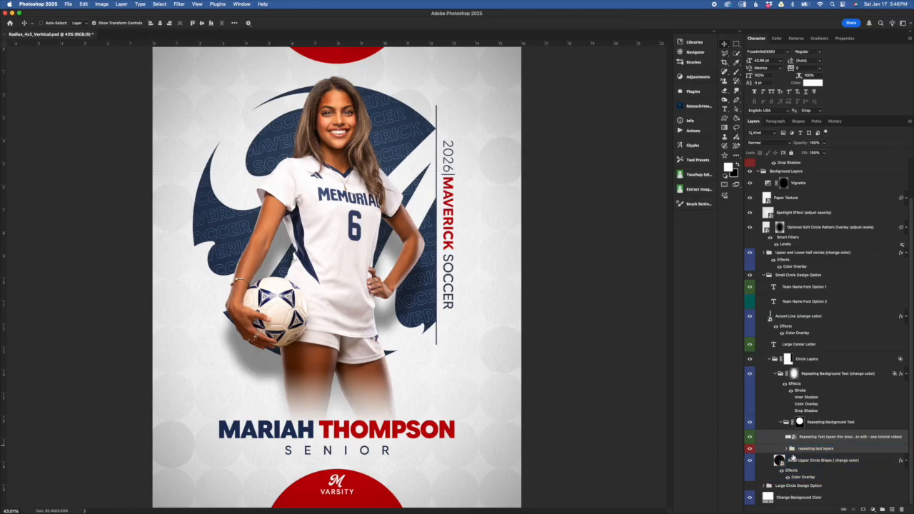
Step: Try enlarging and shifting the Repeating Text smart object and repeating text layers together within the small circle design
left_click(461, 334)
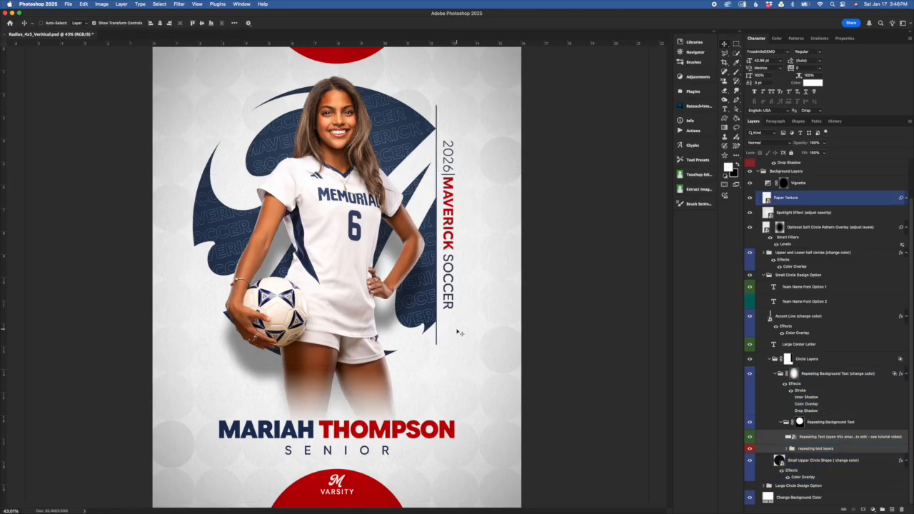
scroll(454, 322, "down", 4)
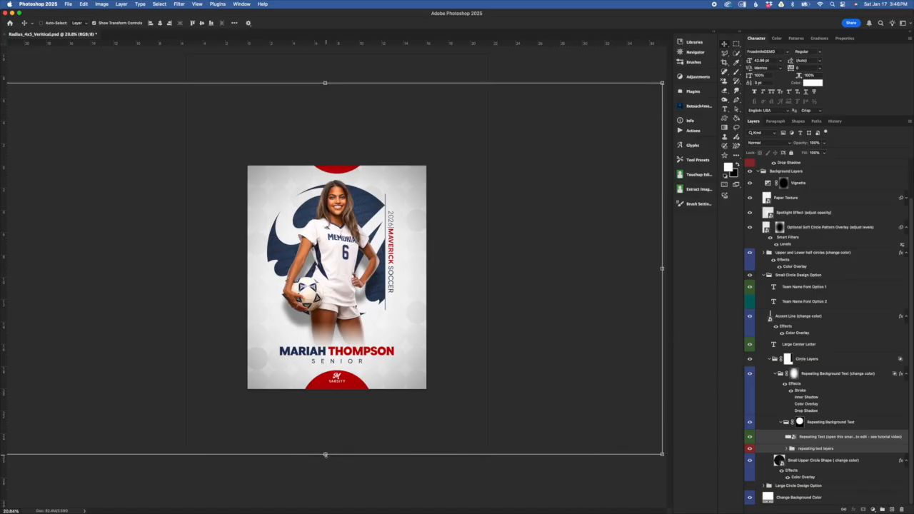
left_click(325, 454)
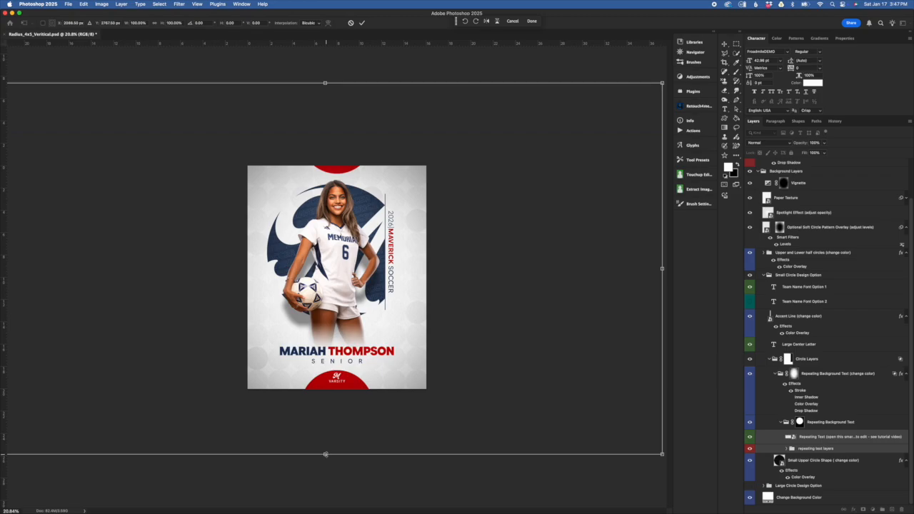
left_click_drag(326, 453, 329, 510)
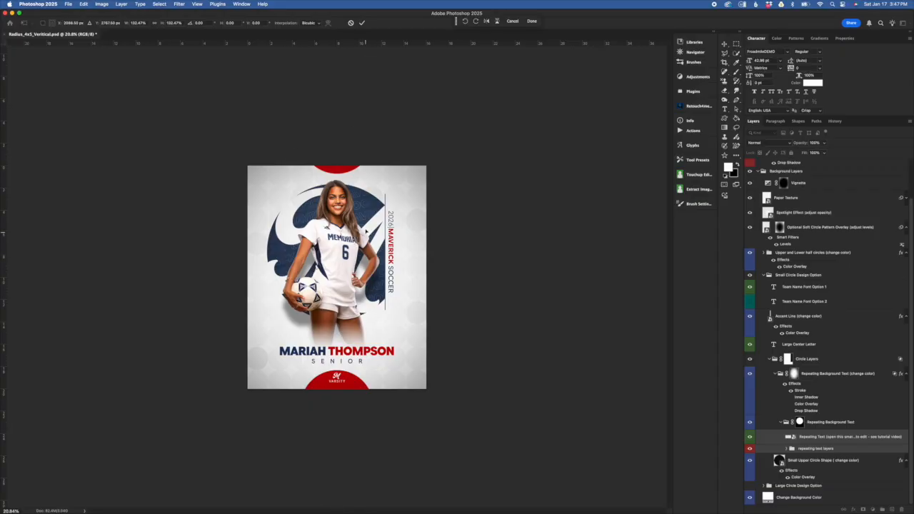
key("super+0")
key("super+equal")
left_click_drag(410, 133, 379, 155)
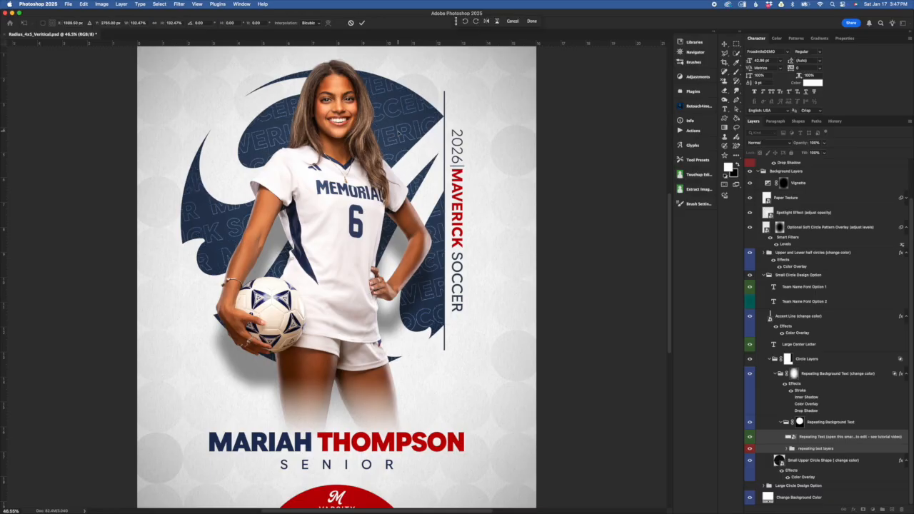
left_click(362, 22)
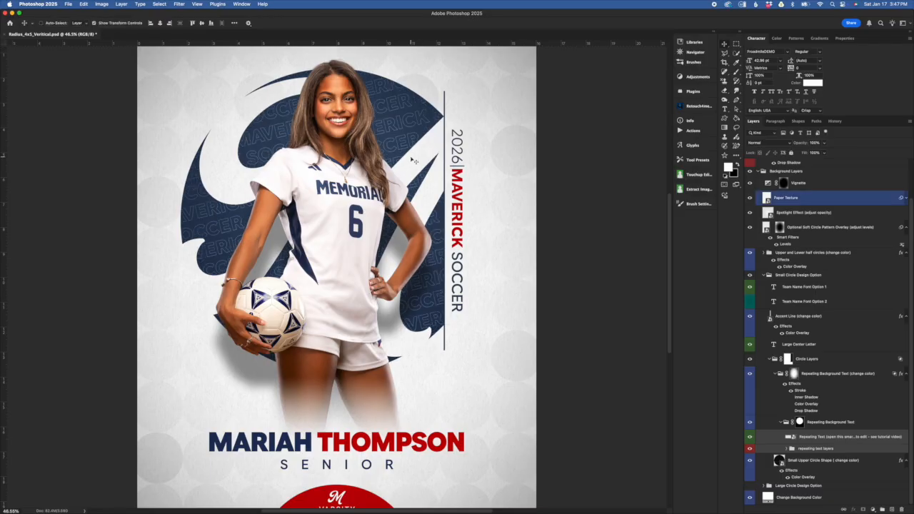
Step: Collapse the repeating background text groups, the Circle Layers group and the Small Circle Design Option group
left_click(805, 412)
left_click(798, 422)
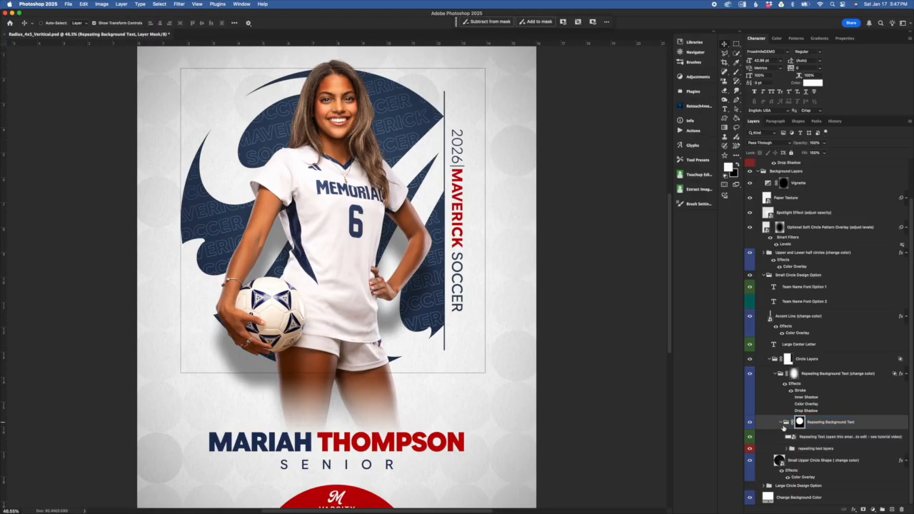
left_click(793, 398)
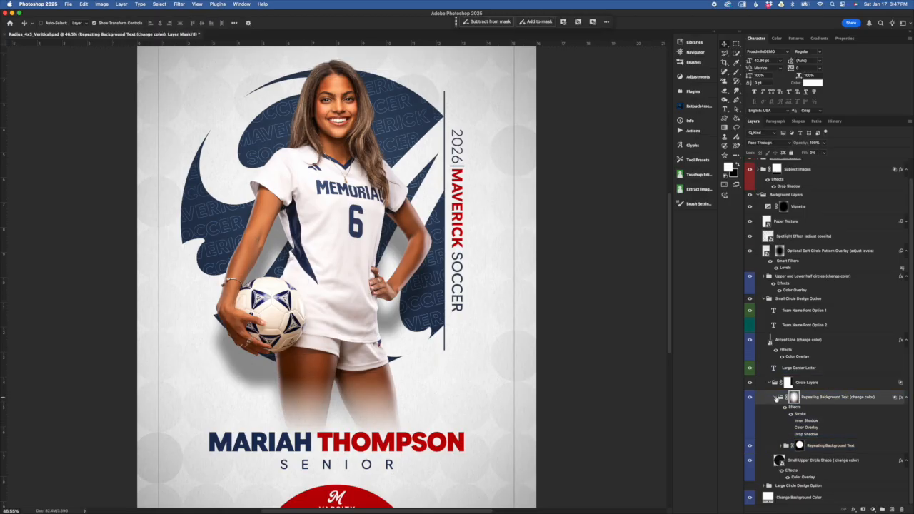
left_click(769, 384)
left_click(766, 320)
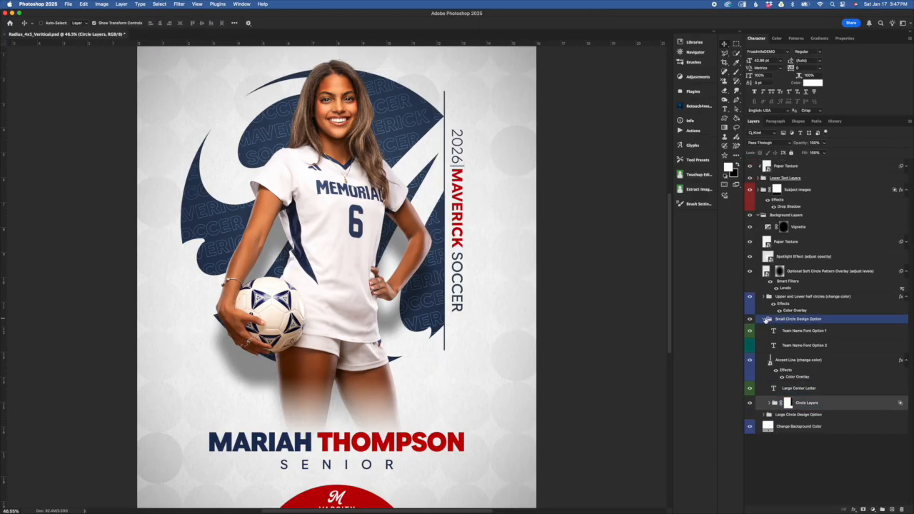
left_click(767, 320)
Step: Hide the Small Circle Design Option group and show the Large Circle Design Option group instead
left_click(750, 319)
left_click(750, 328)
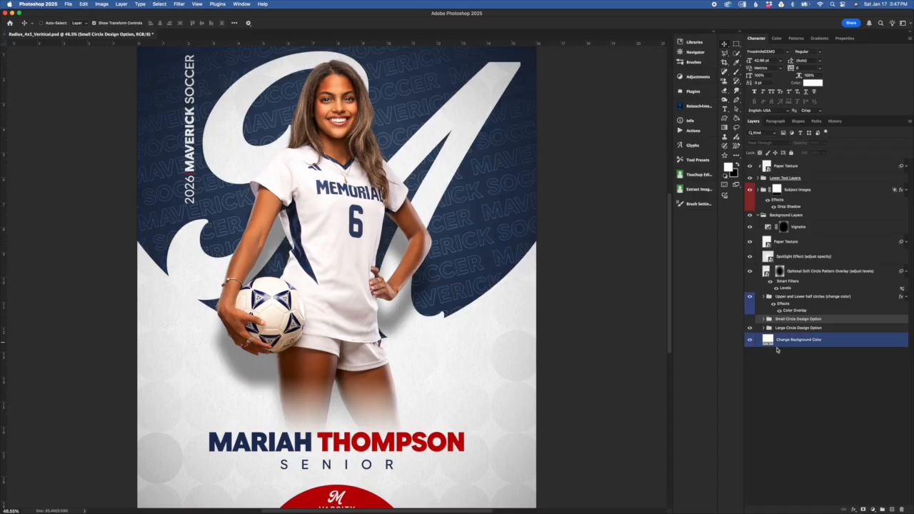
left_click(761, 328)
Step: Try a green Color Overlay on the Upper and Lower half circles group, and discard the change
left_click(807, 296)
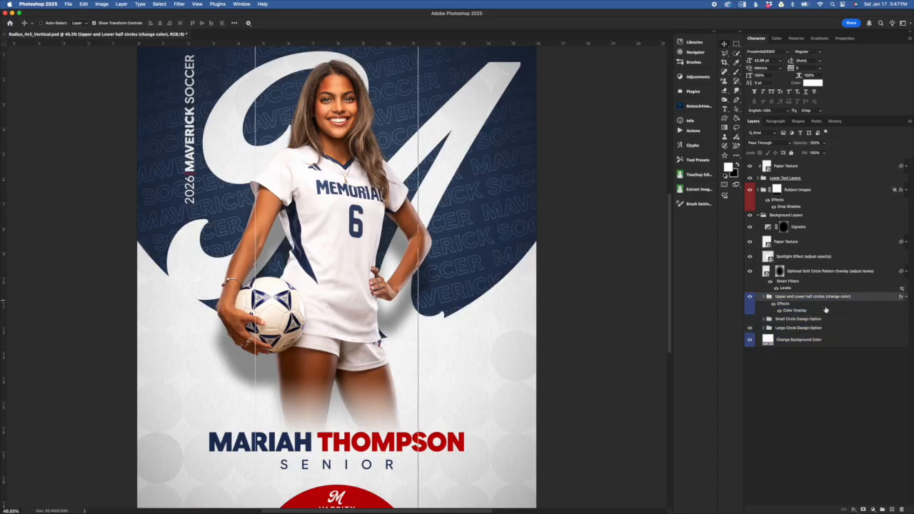
key("super+minus")
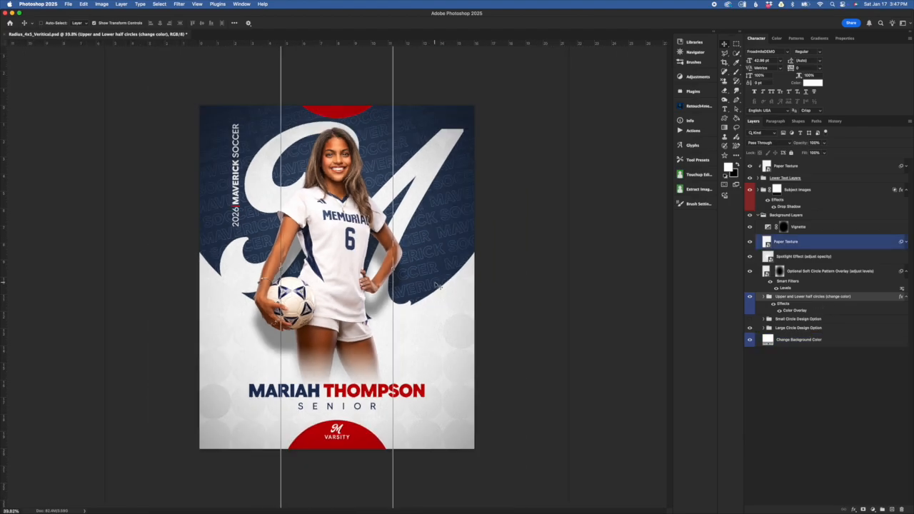
key("super+equal")
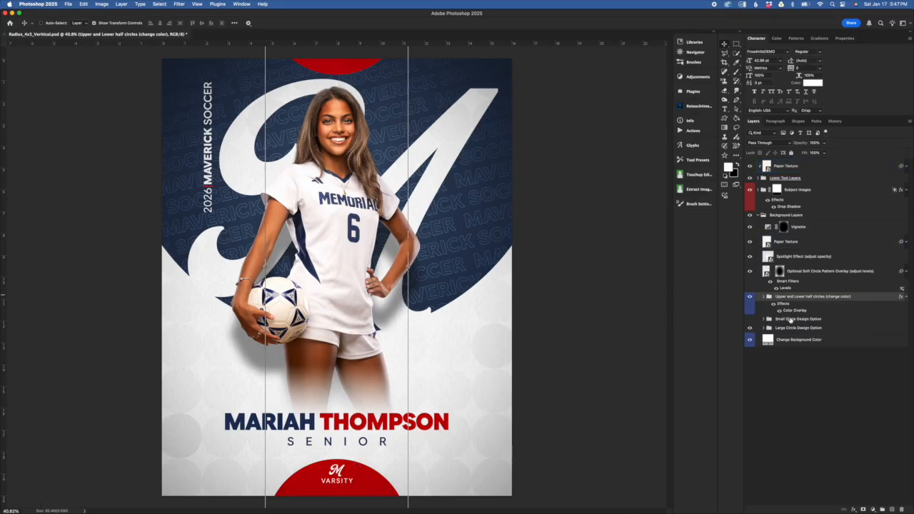
double_click(795, 311)
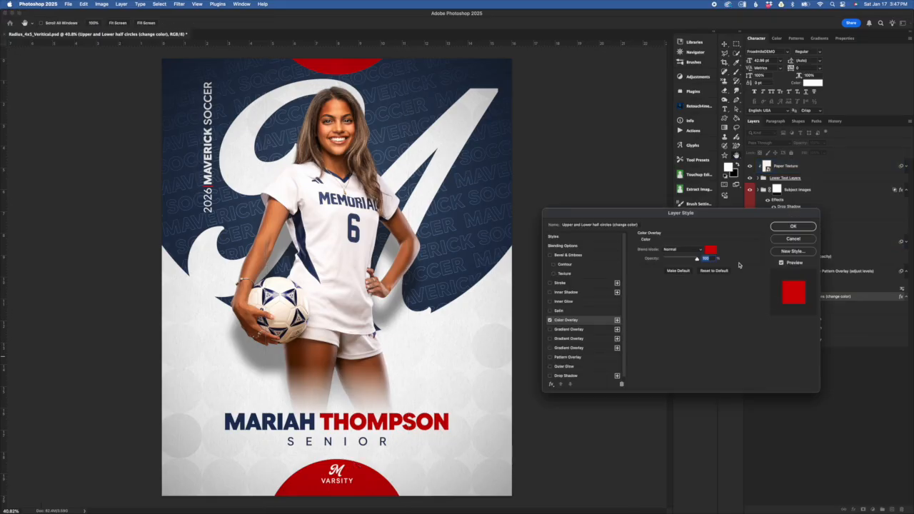
left_click_drag(740, 214, 742, 302)
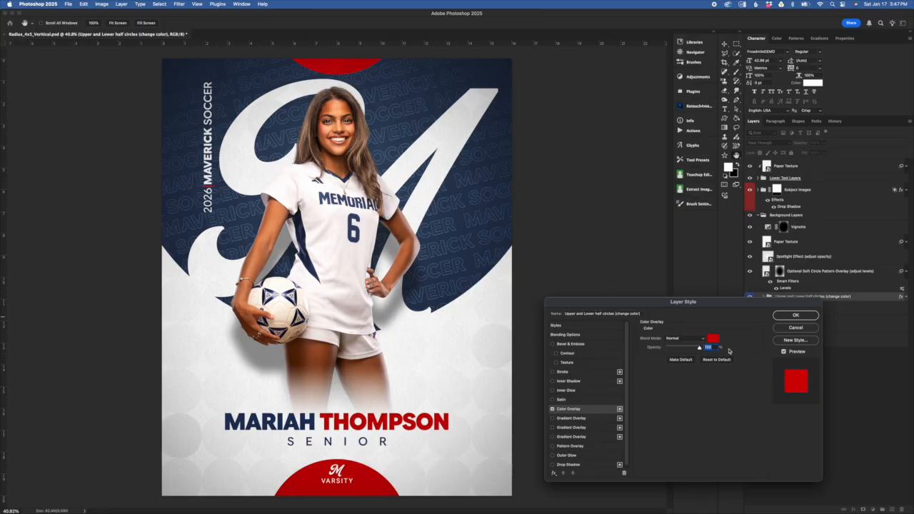
left_click(713, 338)
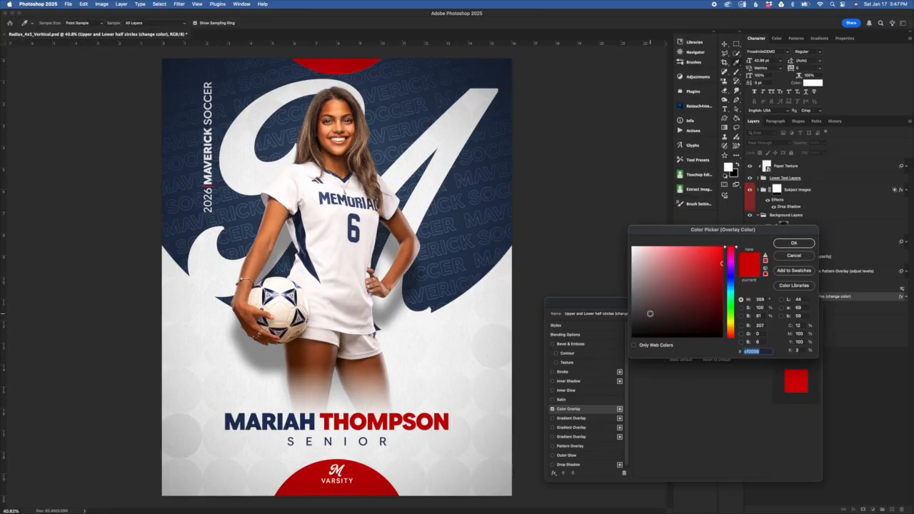
left_click(731, 310)
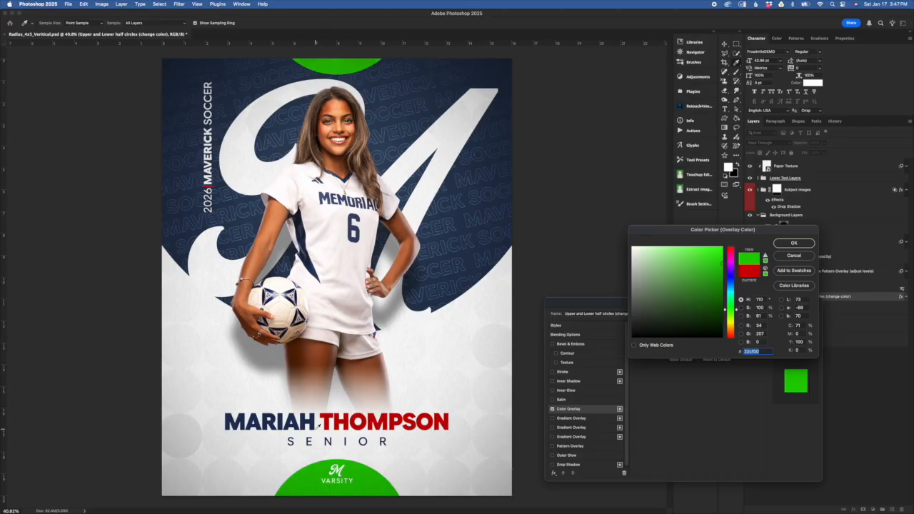
left_click(794, 255)
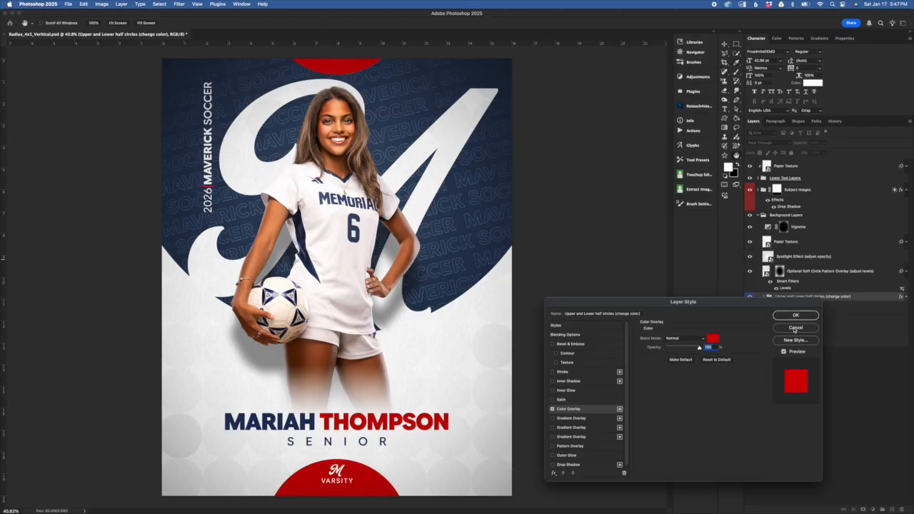
left_click(795, 328)
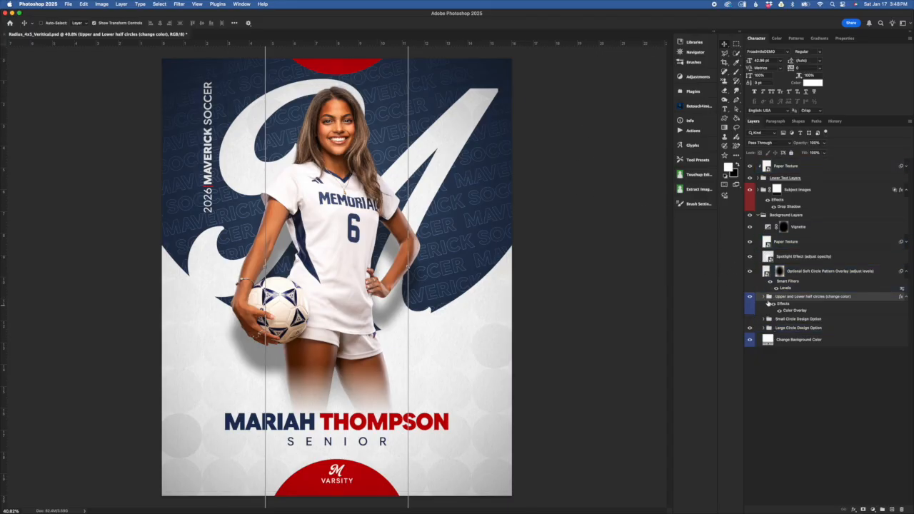
Step: Expand the Upper and Lower half circles group, turn off its shared Color Overlay and select the half circle layers individually
left_click(763, 297)
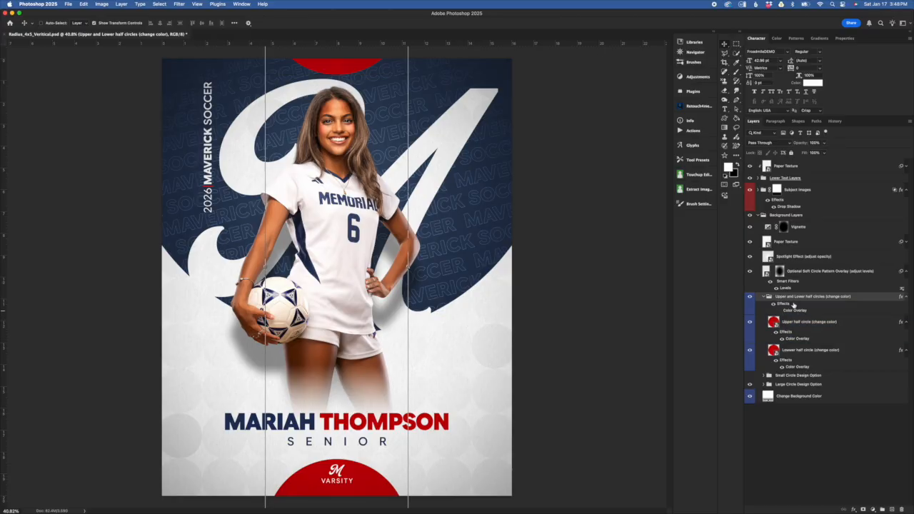
left_click(803, 321)
left_click(803, 350)
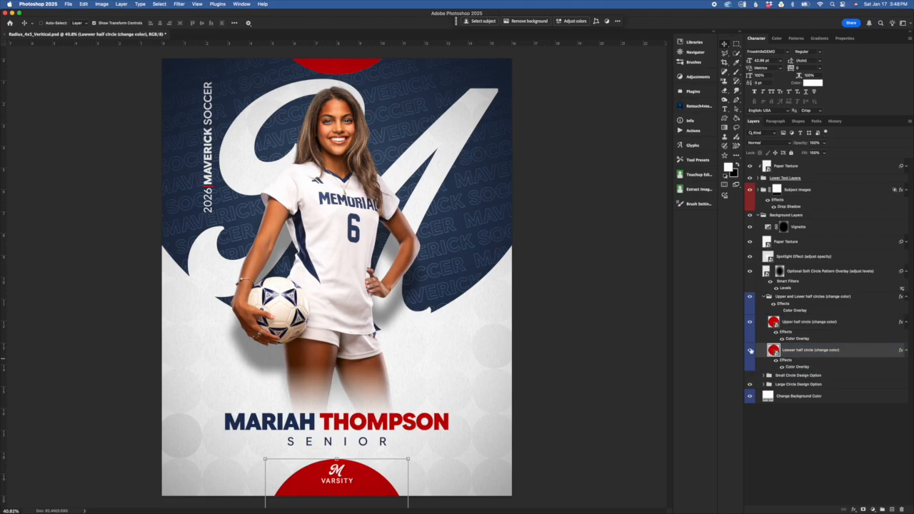
left_click(807, 325)
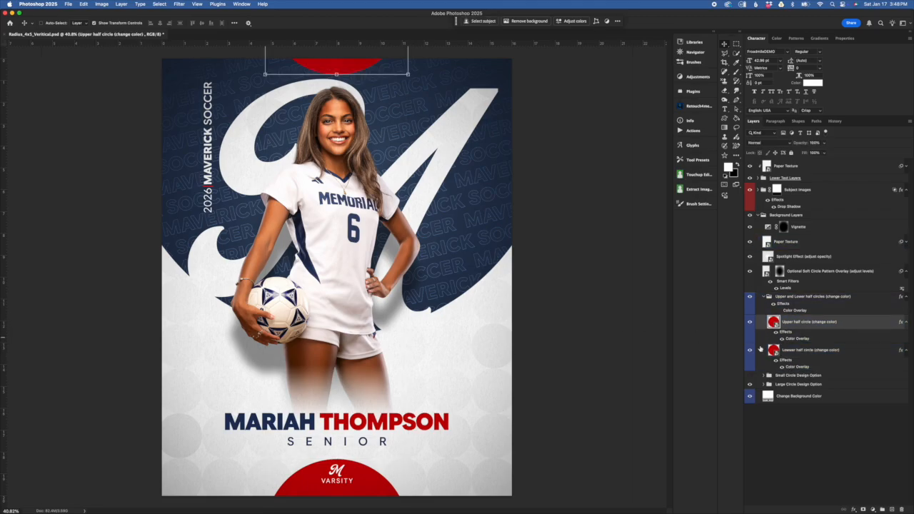
Step: Look at the Upper half circle's blending options and its own Color Overlay settings, leaving them without changes
double_click(790, 340)
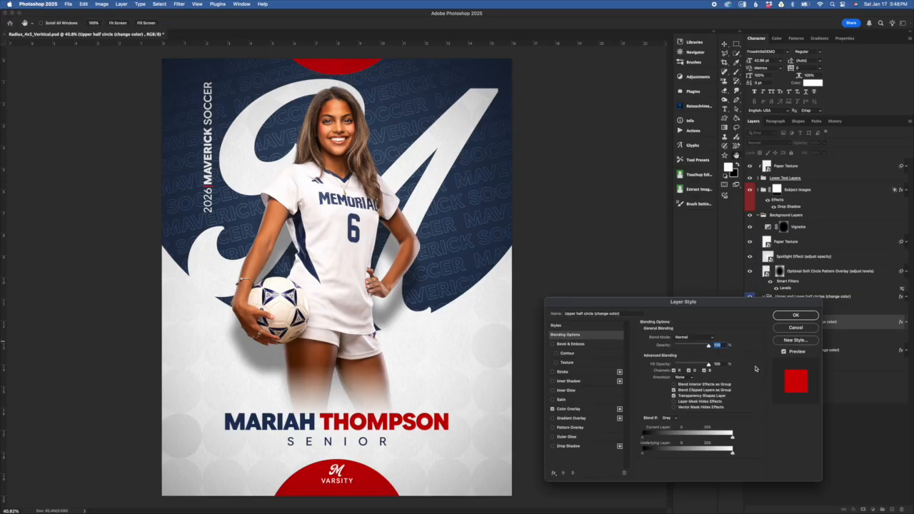
left_click(796, 327)
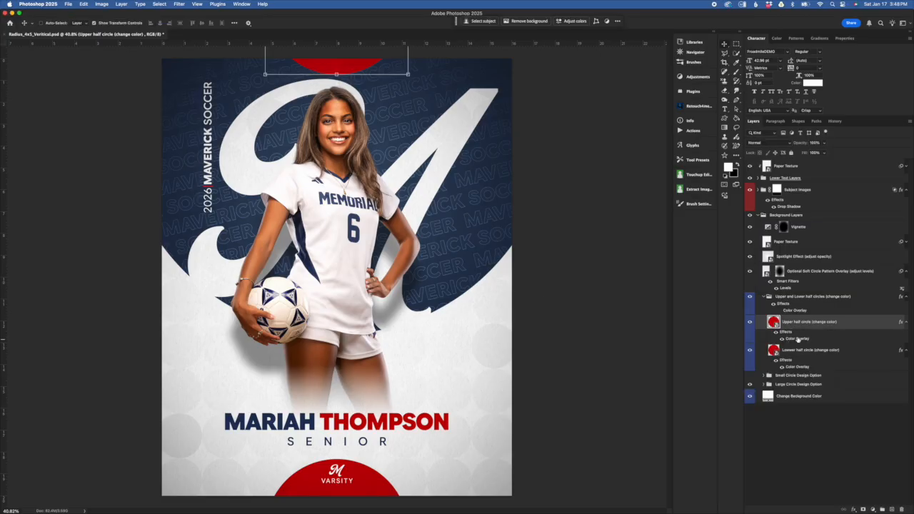
double_click(797, 339)
left_click(794, 329)
Step: Try scaling down and shifting the Lower half circle behind the VARSITY logo, and cancel the transform
left_click(782, 352)
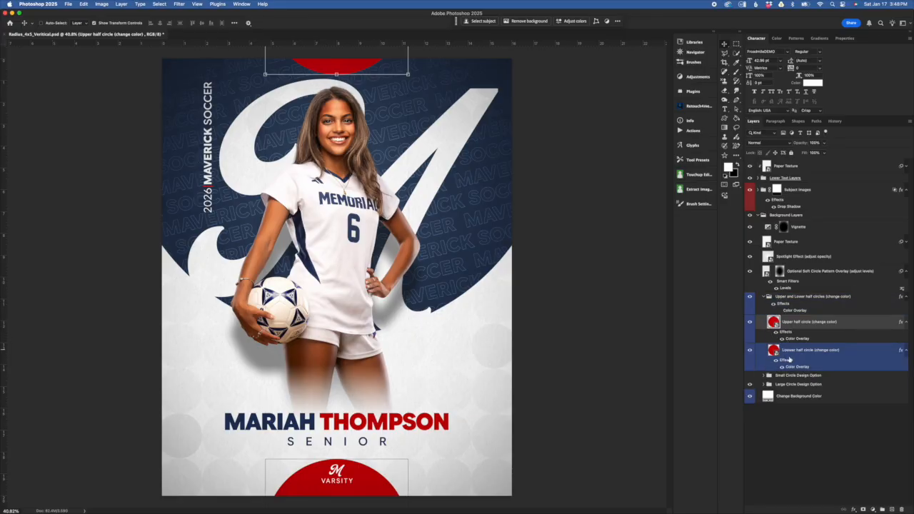
left_click(789, 359)
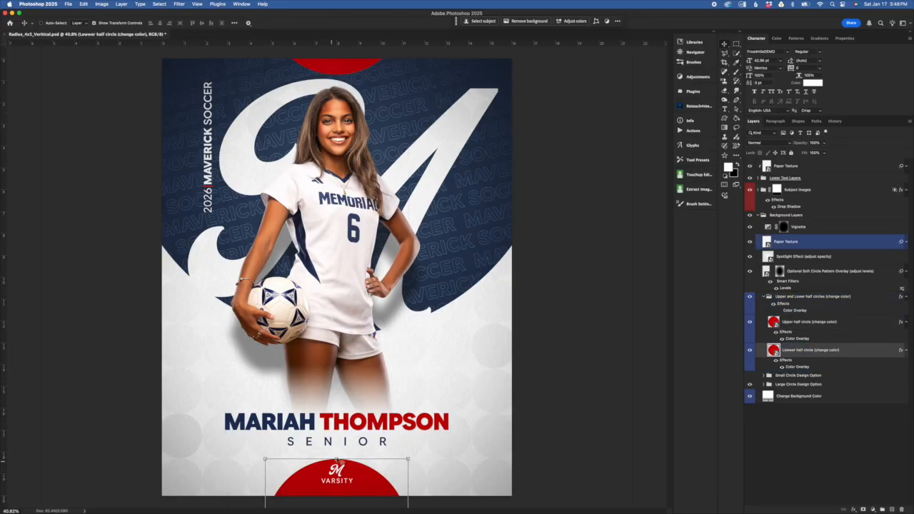
mouse_move(336, 458)
left_mouse_down()
mouse_move(337, 448)
mouse_move(338, 459)
left_mouse_up()
mouse_move(358, 481)
left_mouse_down()
mouse_move(363, 459)
mouse_move(363, 490)
left_mouse_up()
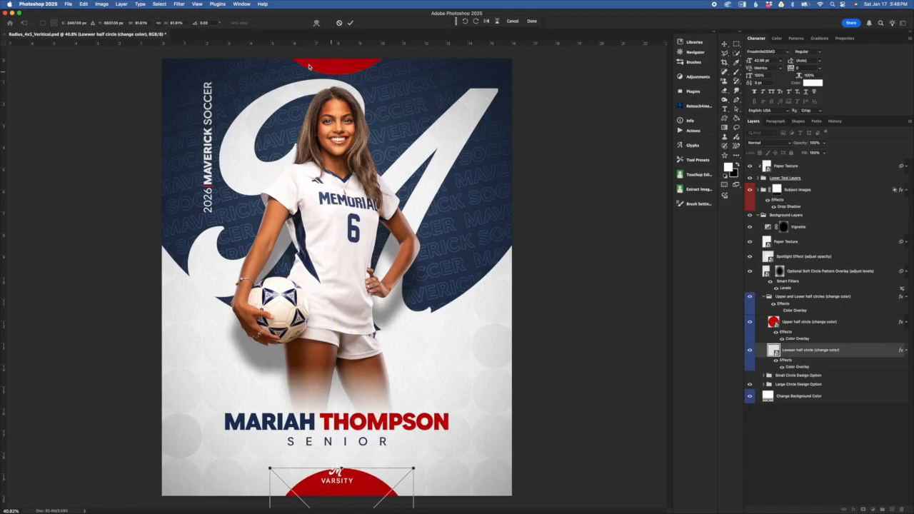
left_click(339, 24)
Step: Turn the Upper and Lower half circles group's Color Overlay back on and collapse the group
left_click(764, 299)
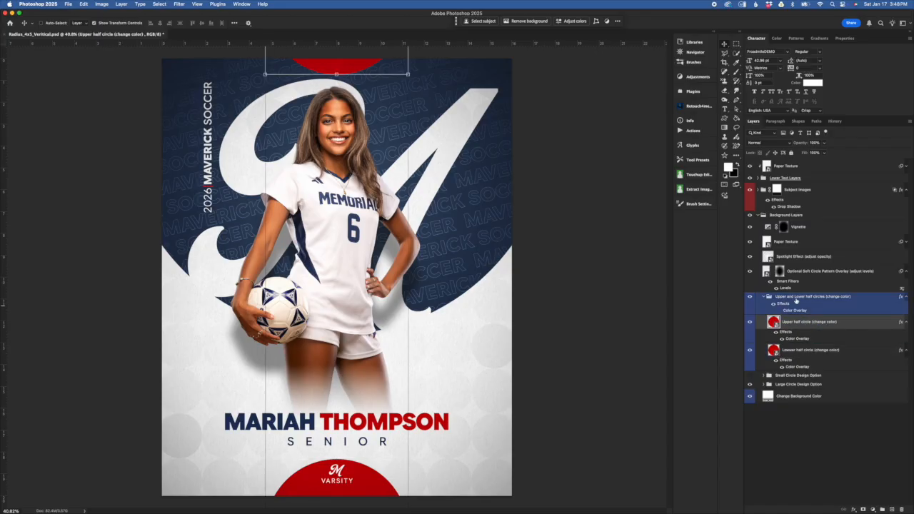
left_click(764, 297)
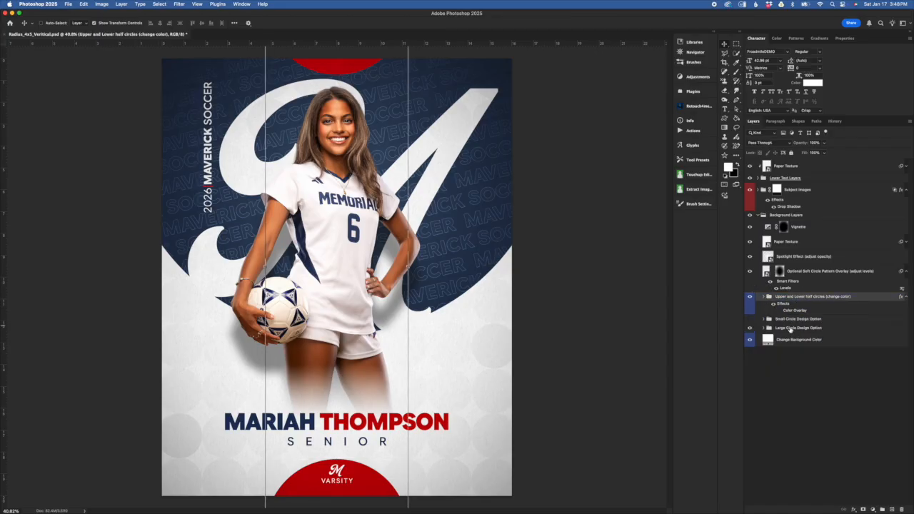
Step: Try adjusting the midtone and black input levels of the Optional Soft Circle Pattern Overlay's Levels filter, and cancel the adjustment
left_click(831, 277)
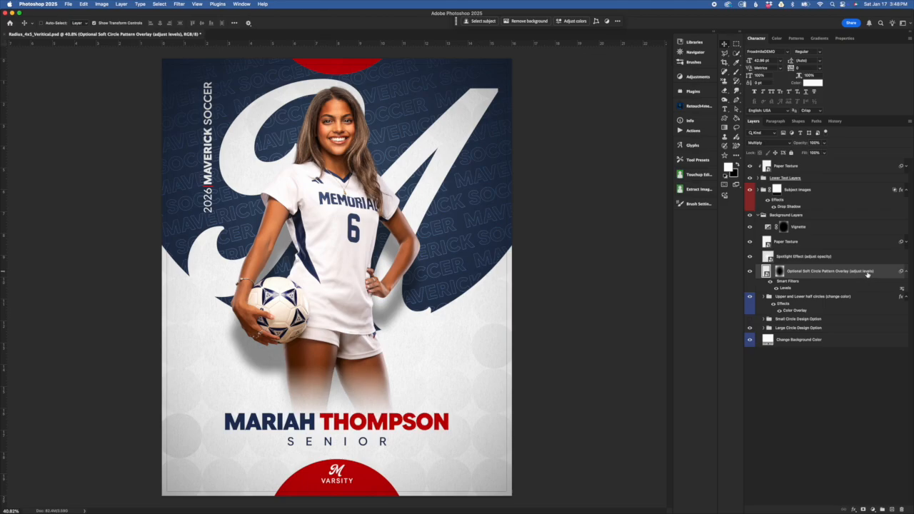
left_click(789, 295)
double_click(785, 288)
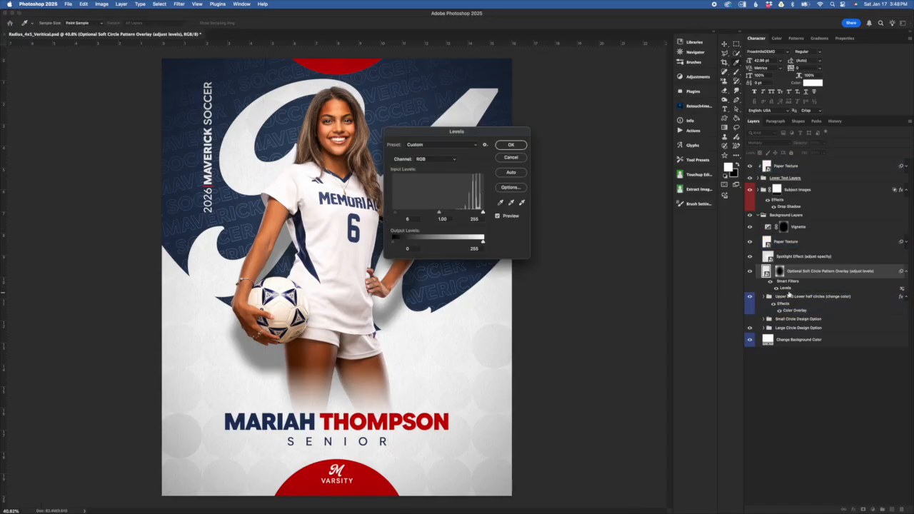
left_click(406, 218)
left_click(439, 214)
left_click_drag(438, 213, 456, 214)
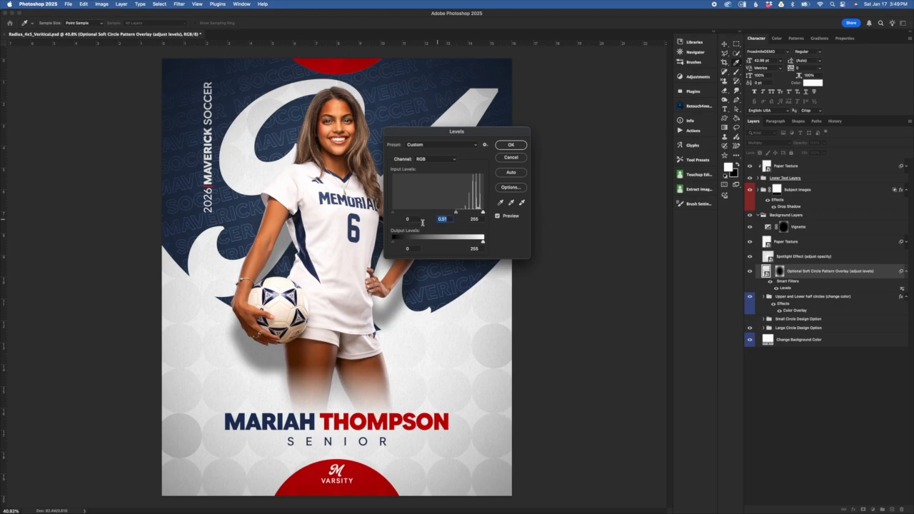
left_click(393, 216)
left_click_drag(393, 216, 413, 213)
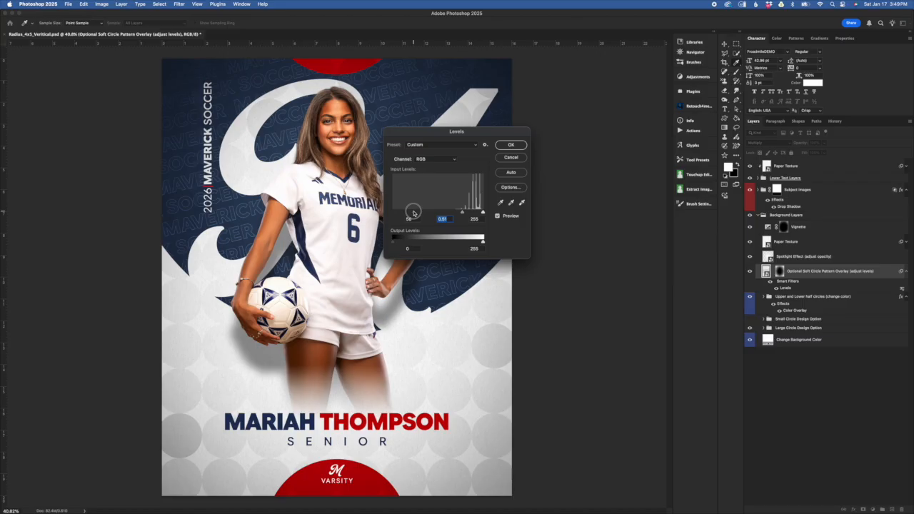
left_click_drag(413, 213, 415, 213)
left_click(511, 158)
left_click(468, 246)
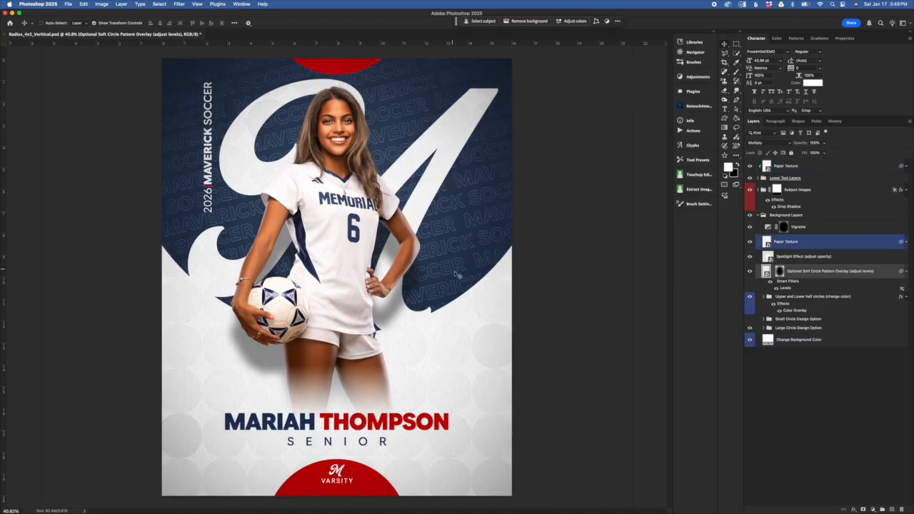
Step: Switch to Chrome, examine the sample designs on the Radius Multi Sport page for their background and circle treatments, and return to Photoshop
key("super+Tab")
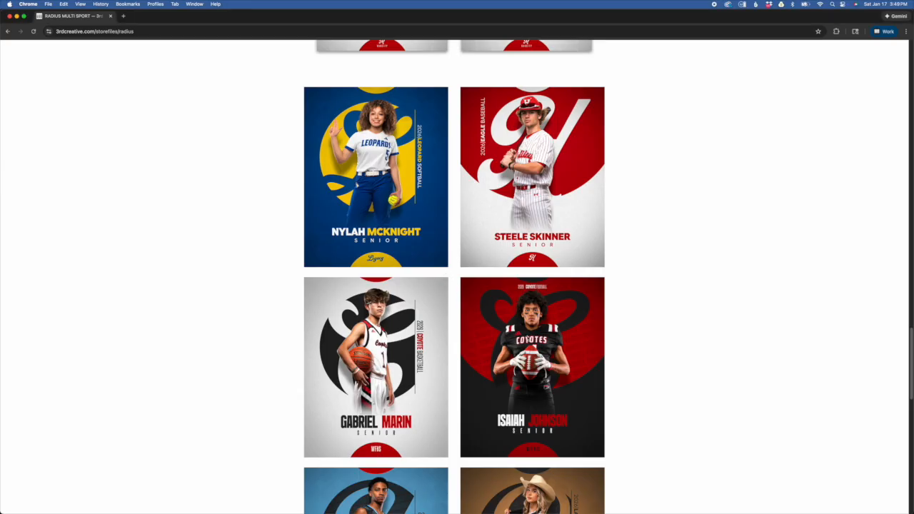
scroll(576, 393, "down", 3)
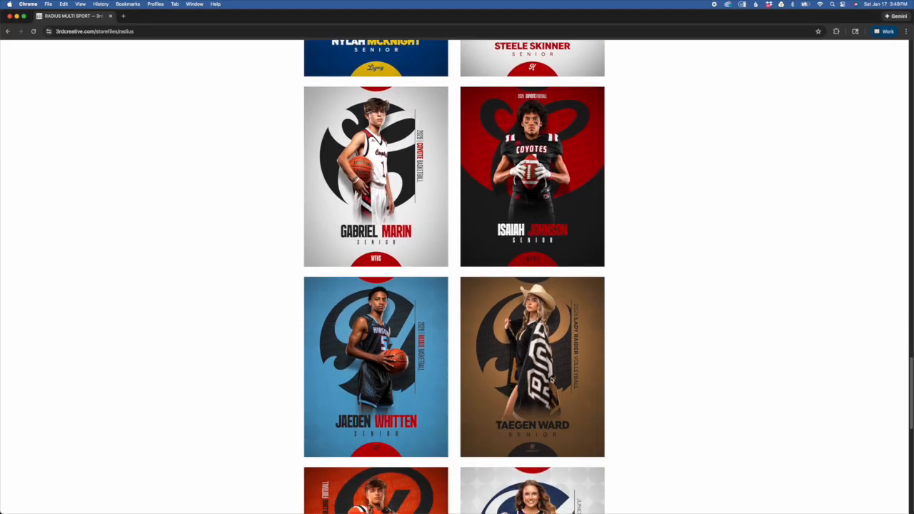
scroll(574, 394, "down", 6)
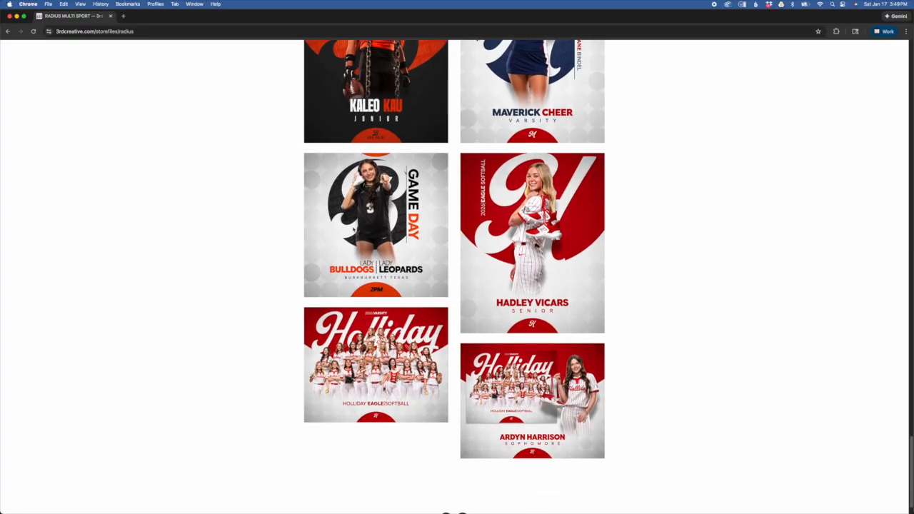
scroll(554, 366, "up", 7)
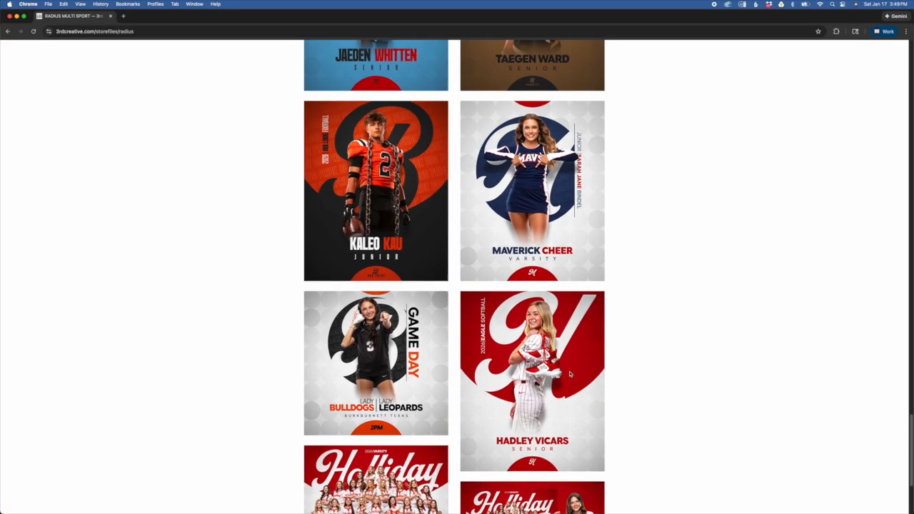
scroll(554, 367, "up", 2)
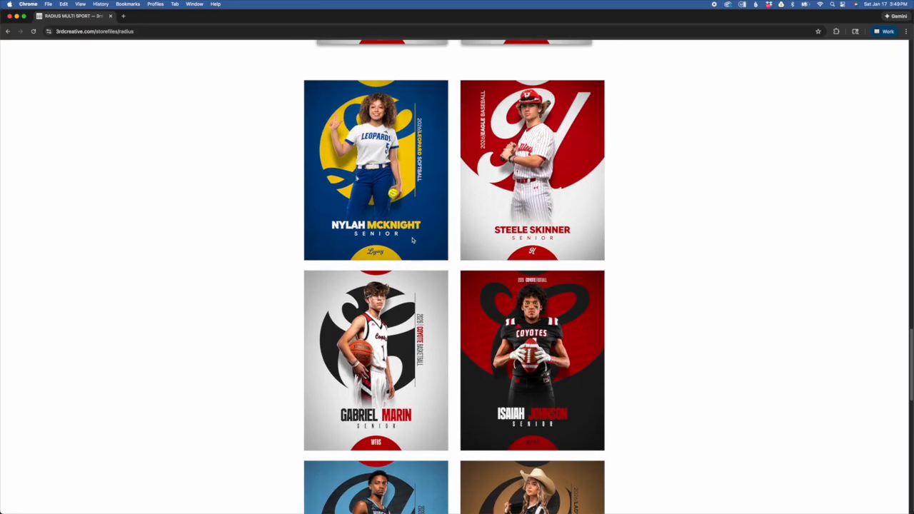
scroll(412, 241, "up", 5, "ctrl")
scroll(309, 266, "up", 1)
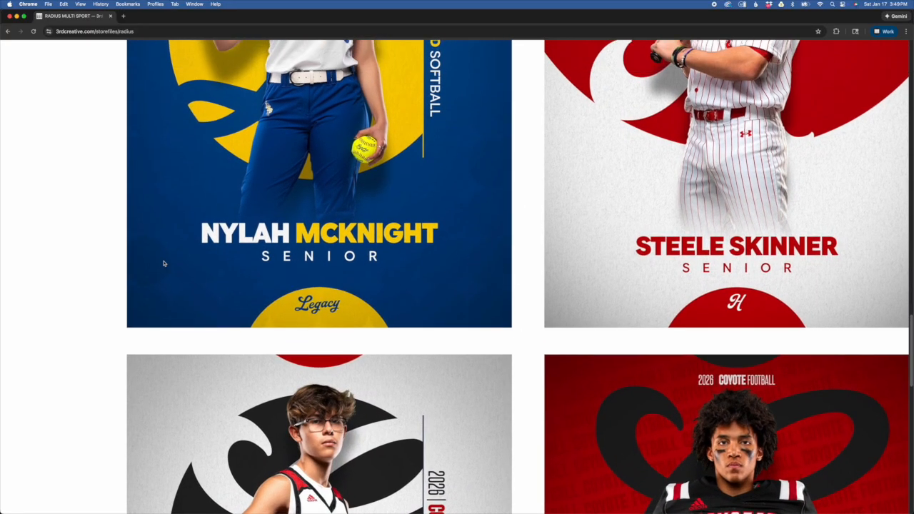
scroll(502, 286, "down", 2, "ctrl")
scroll(502, 286, "down", 3, "ctrl")
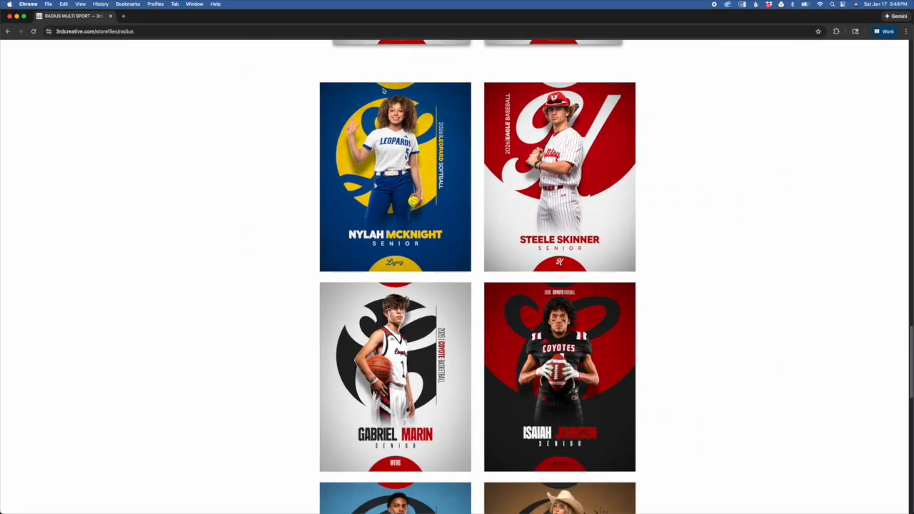
key("super+Tab")
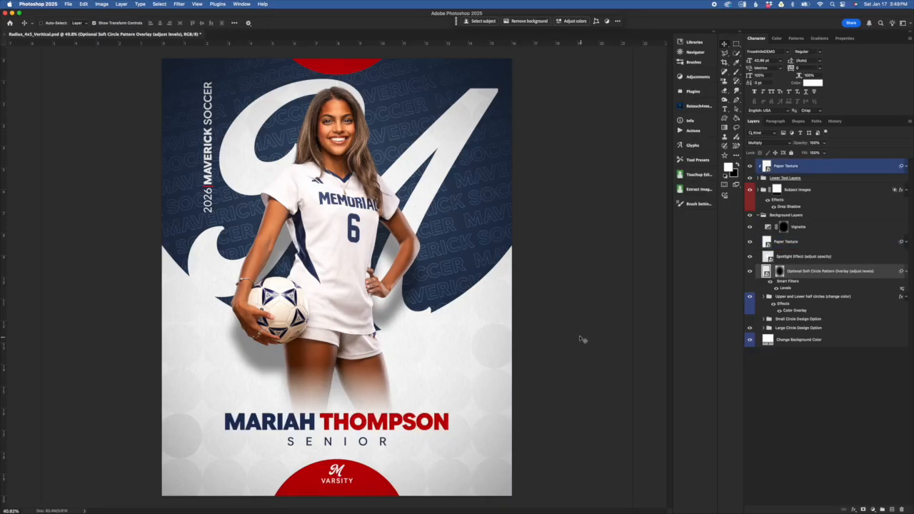
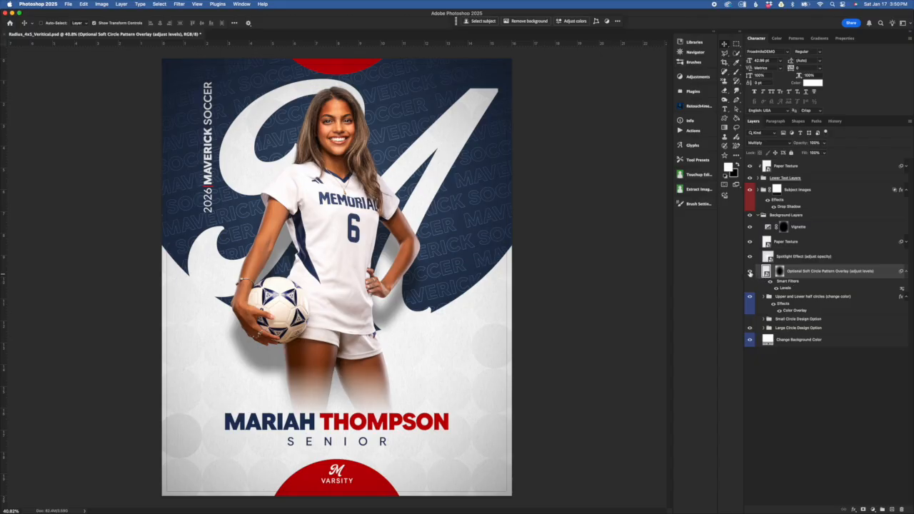
Step: Hide and reshow the Optional Soft Circle Pattern Overlay layer to compare the background with and without the pattern
left_click(750, 273)
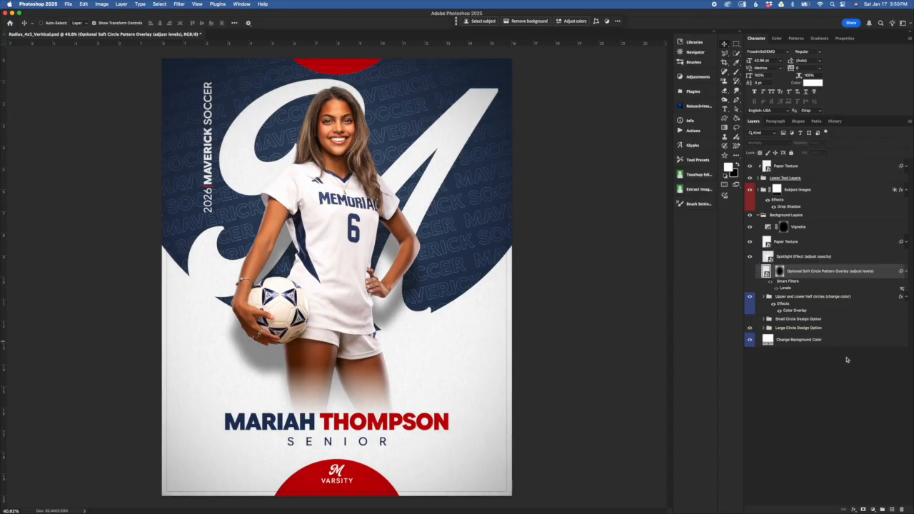
left_click(750, 272)
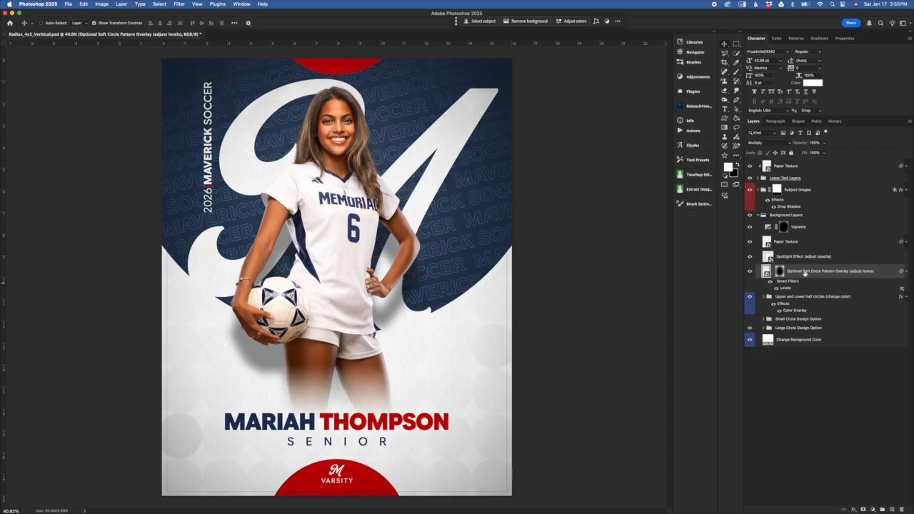
Step: Try the Spotlight Effect layer in Normal blend mode at 100% and 50% opacity, and return it to Soft Light
left_click_drag(837, 256, 768, 144)
left_click(769, 143)
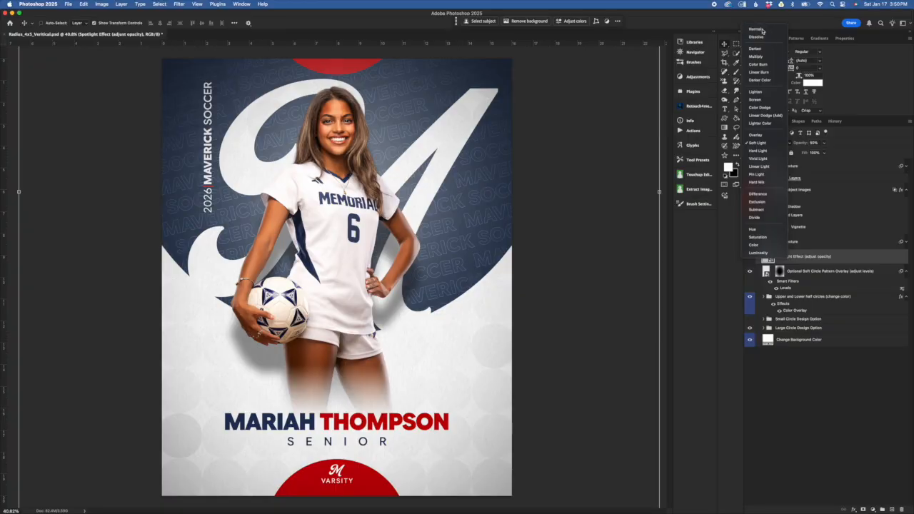
left_click(757, 29)
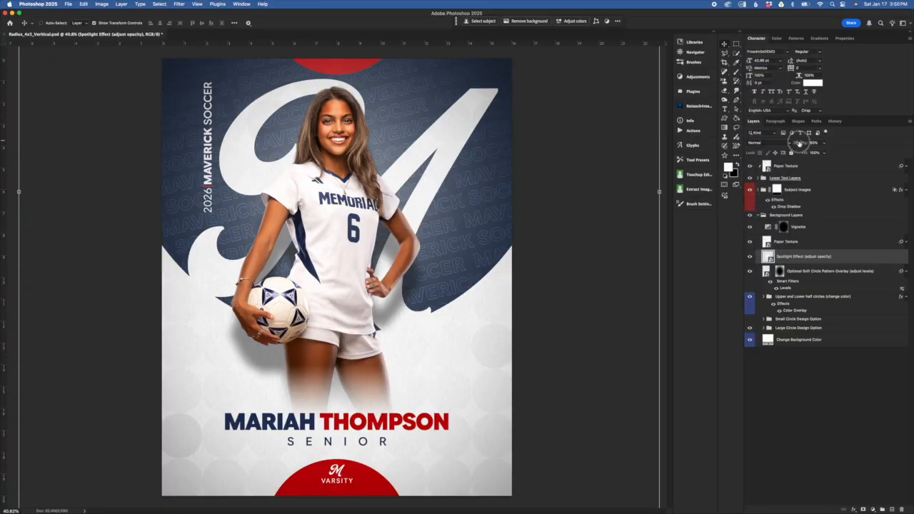
left_click_drag(808, 148, 910, 143)
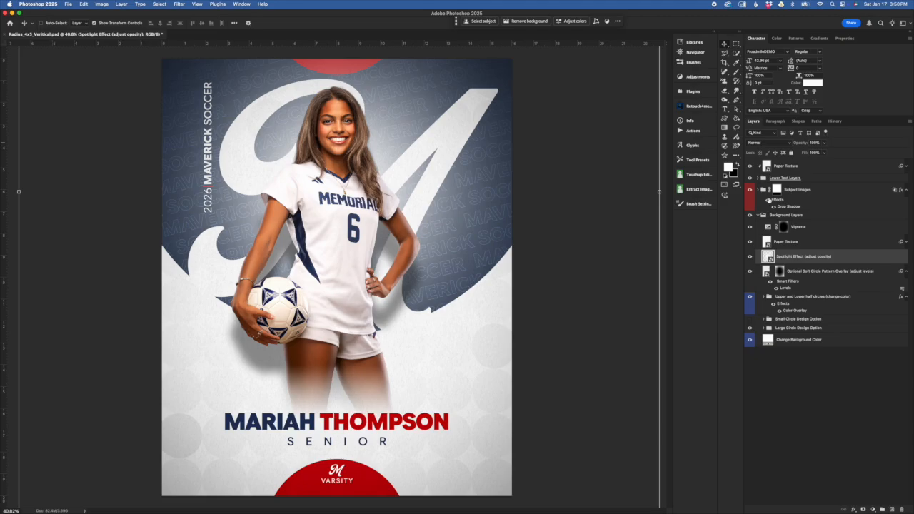
key("5")
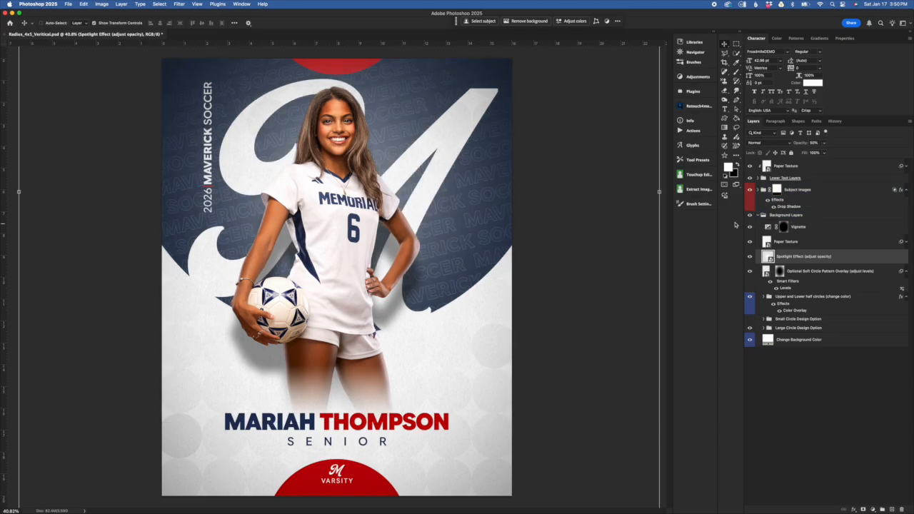
left_click(756, 203)
left_click(774, 144)
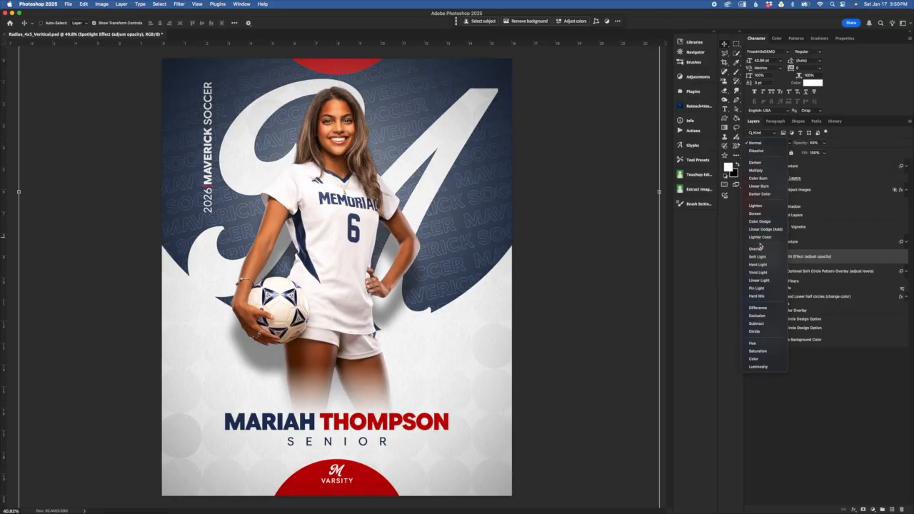
left_click(758, 256)
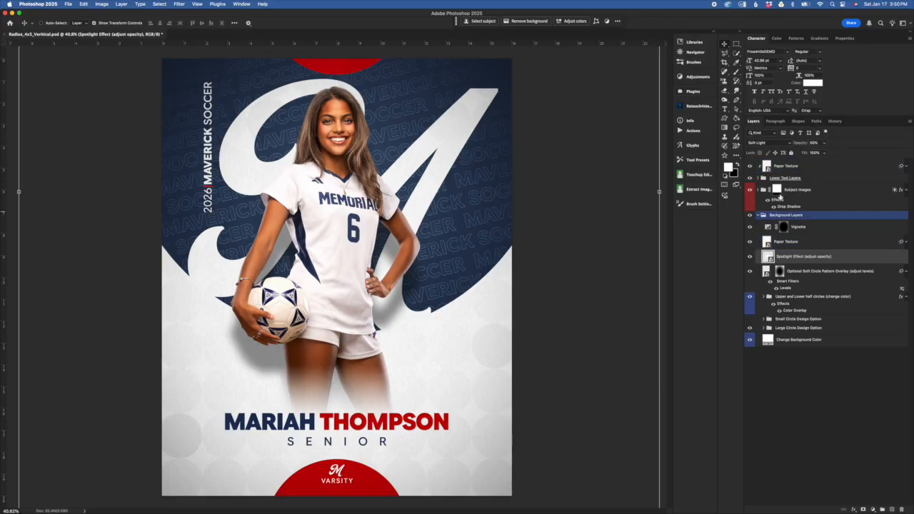
Step: Try the Overlay blend mode on the Spotlight Effect layer, and switch it back to Soft Light
left_click(777, 144)
left_click(777, 138)
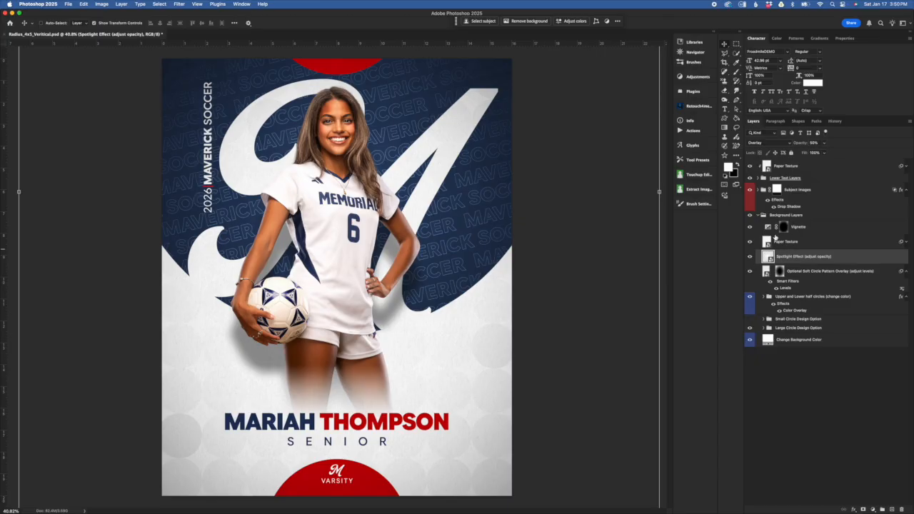
left_click(771, 144)
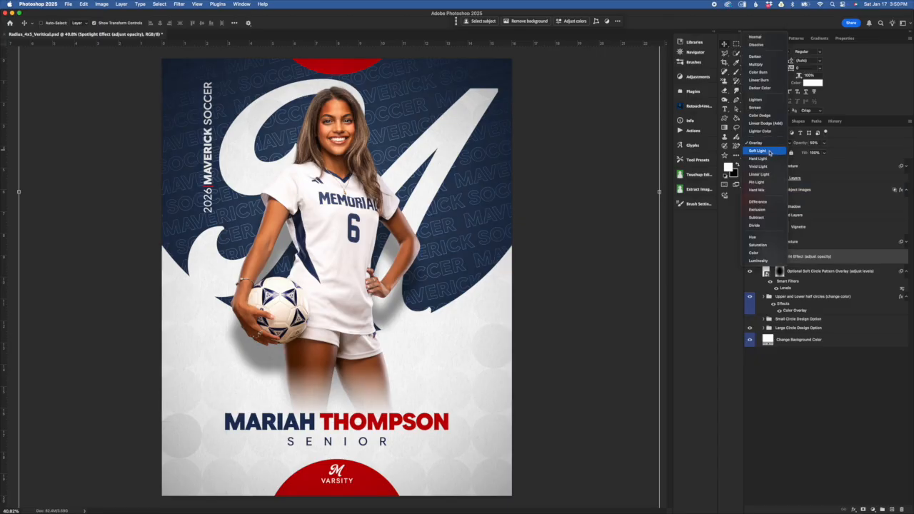
left_click(770, 152)
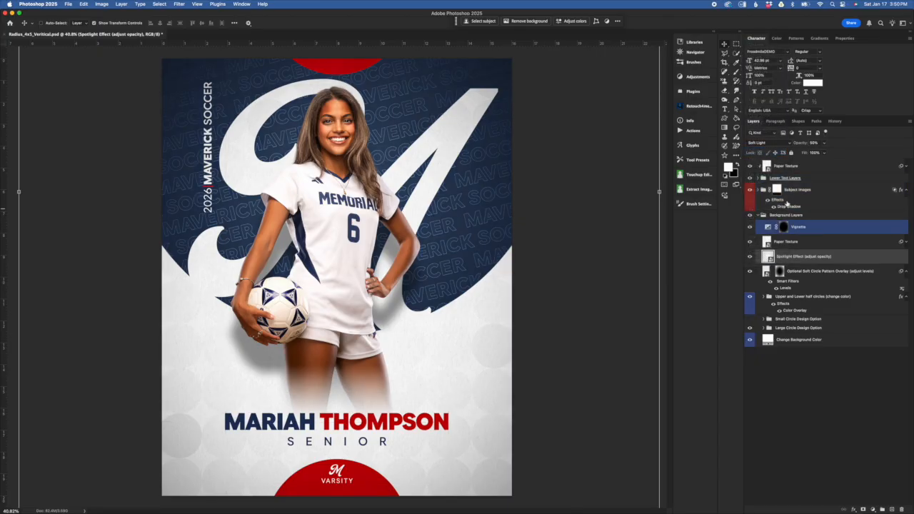
Step: Hide and reshow the Spotlight Effect layer to compare the background lighting, and select the background Paper Texture layer
left_click(750, 257)
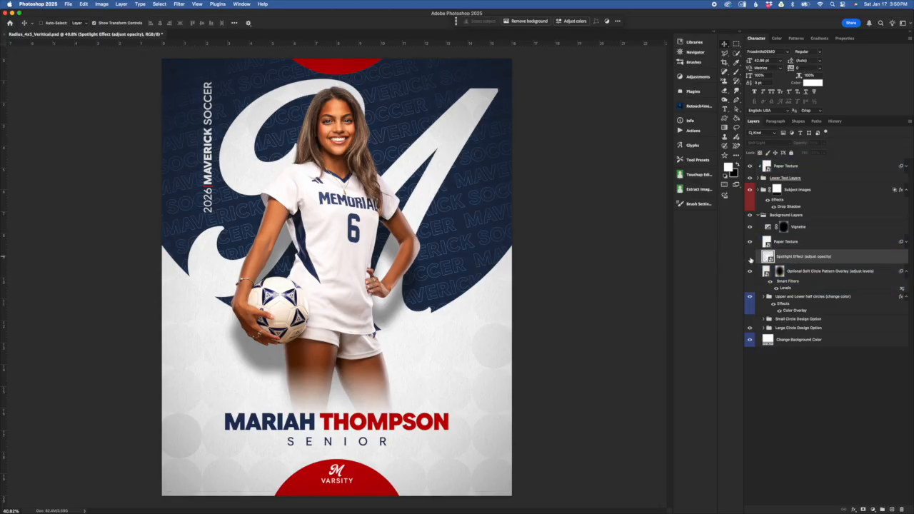
left_click(750, 257)
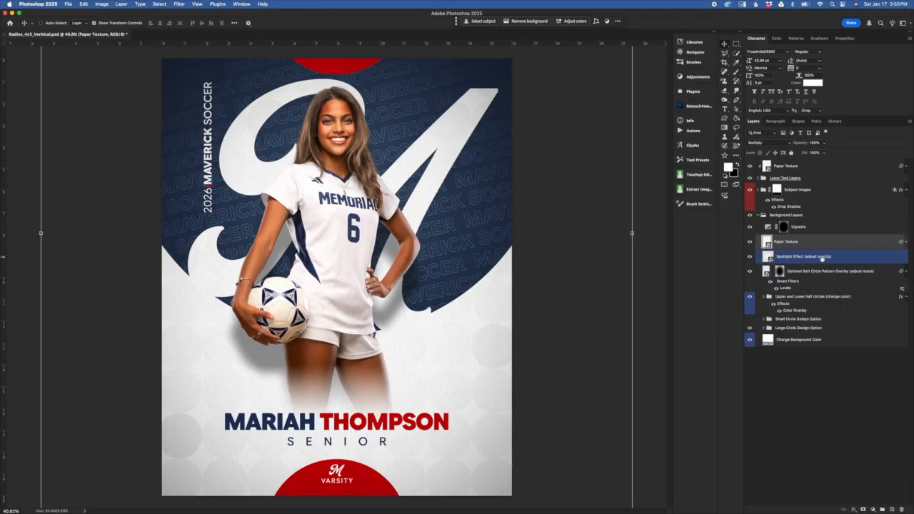
left_click(799, 242)
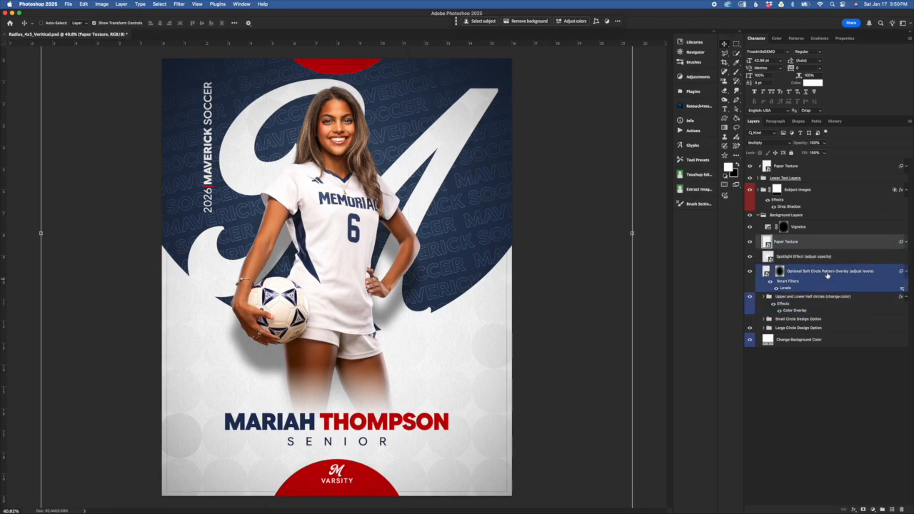
Step: Retry Overlay blending on the Spotlight Effect layer, and try enlarging the layer slightly before cancelling the transform
left_click(805, 259)
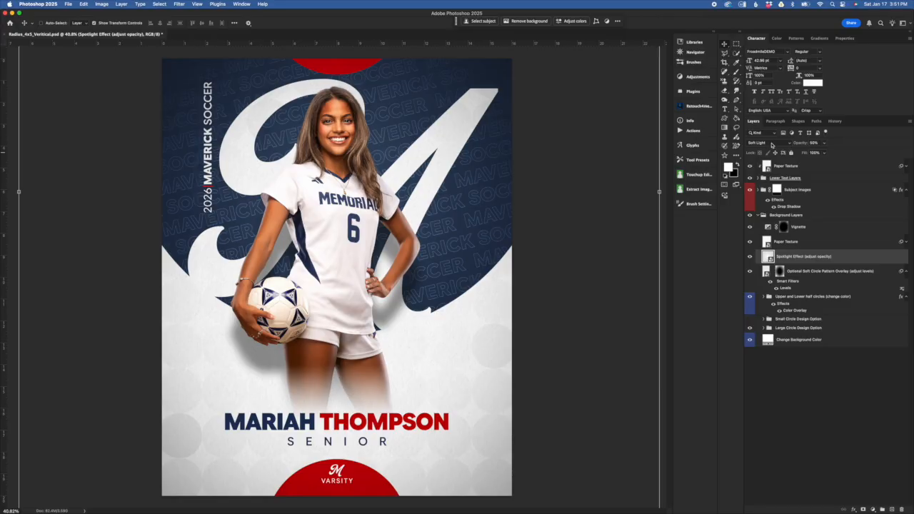
left_click(768, 144)
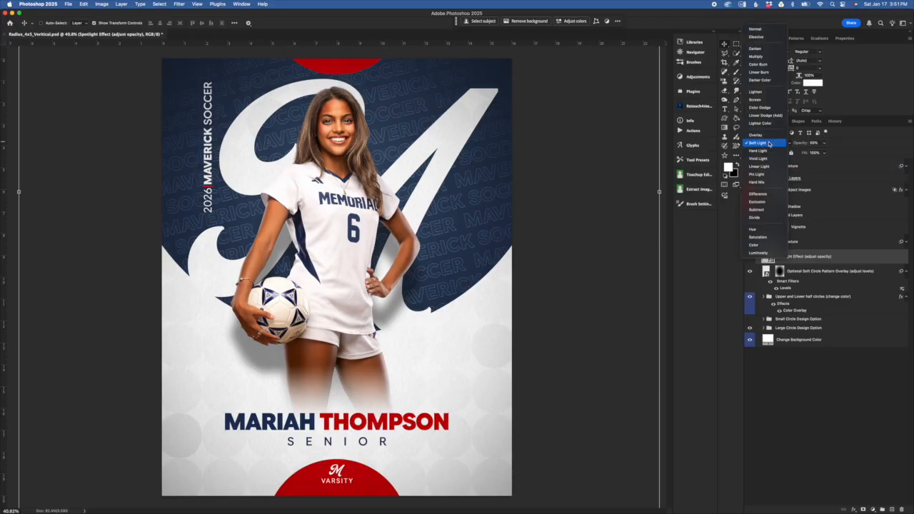
left_click(767, 136)
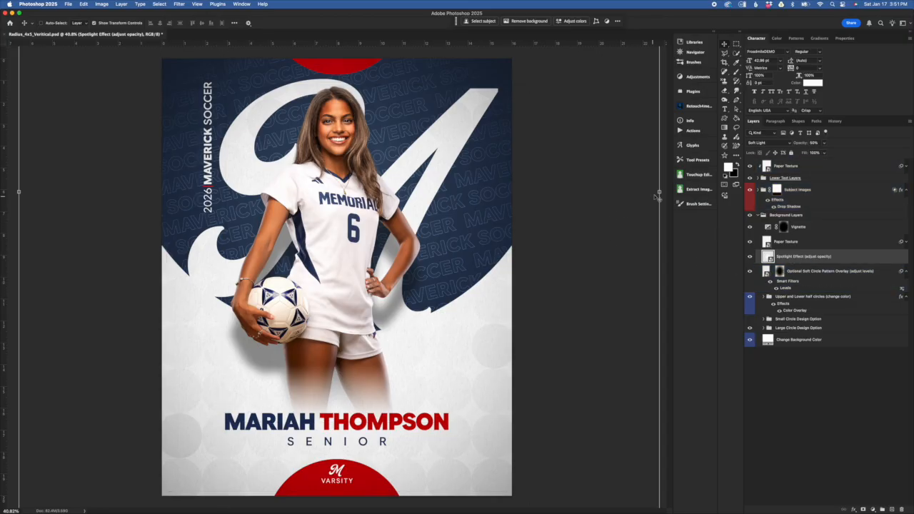
key("super+t")
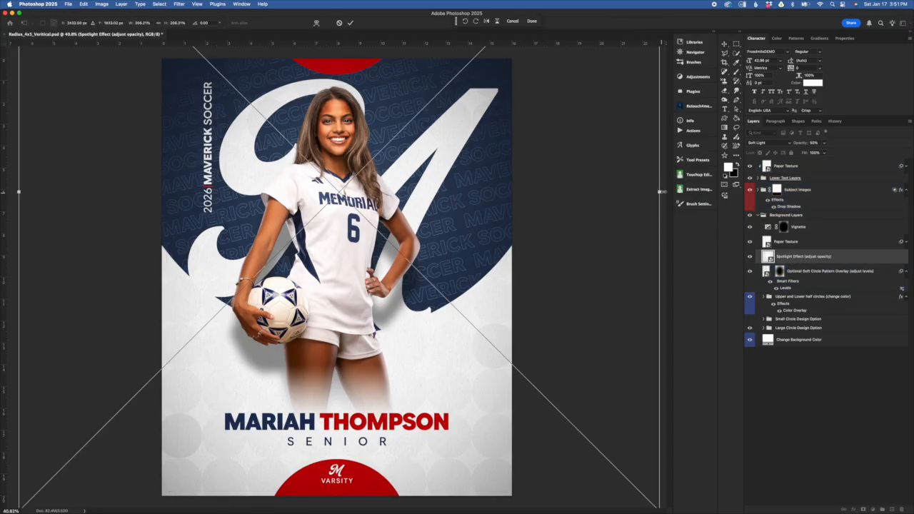
mouse_move(662, 191)
left_mouse_down()
mouse_move(608, 192)
mouse_move(659, 191)
left_mouse_up()
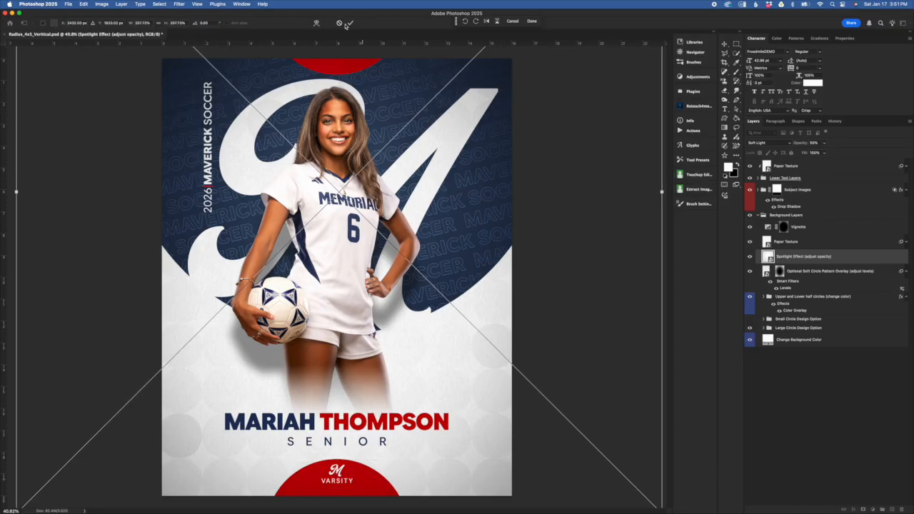
Step: Select the background Paper Texture layer, examine its grain up close beside the player's legs, and expand its smart filters
left_click(858, 243)
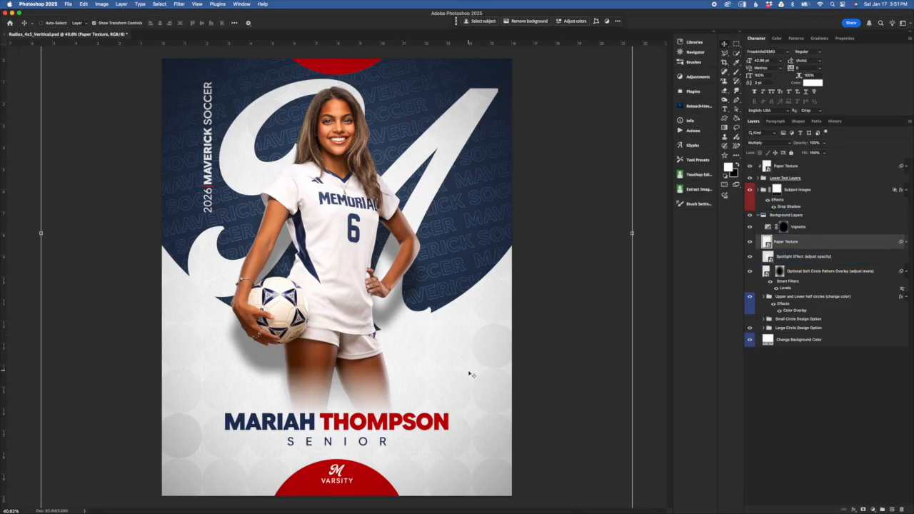
scroll(474, 382, "up", 5)
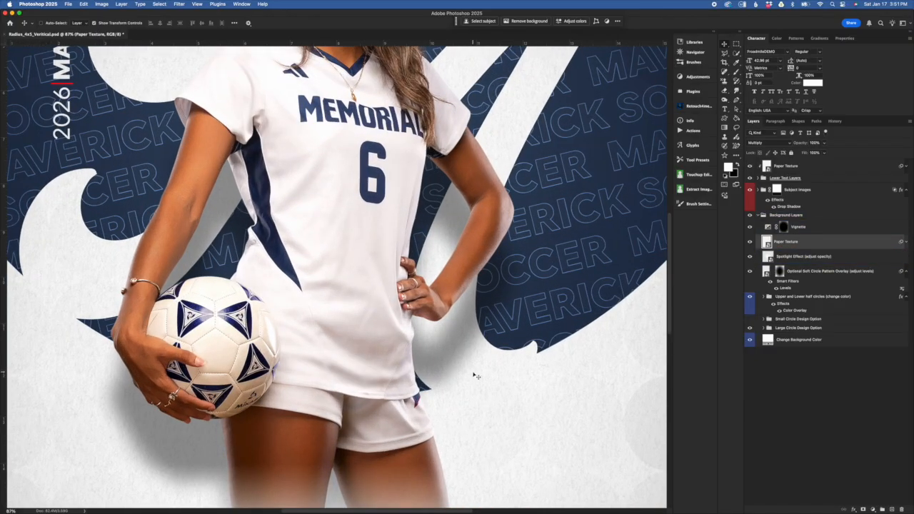
scroll(481, 377, "up", 4)
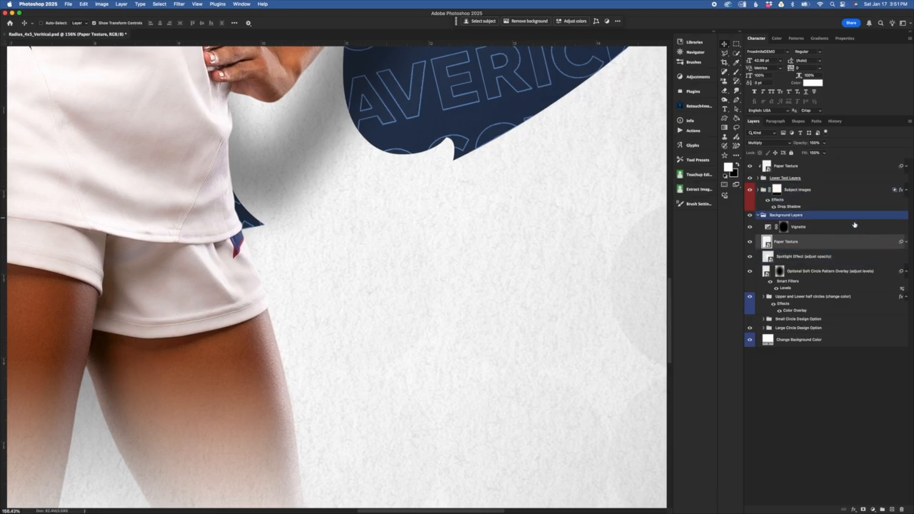
left_click(906, 242)
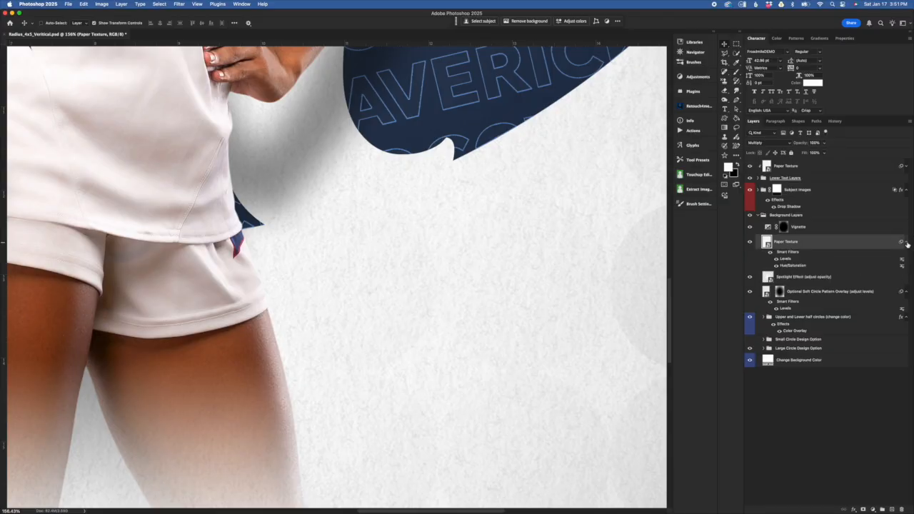
Step: Try strengthening the Paper Texture's Levels filter with a 0.54 midtone and a higher black input level, and cancel the adjustment
double_click(783, 260)
left_click_drag(504, 133, 738, 111)
left_click_drag(675, 190, 690, 190)
left_click_drag(627, 190, 648, 192)
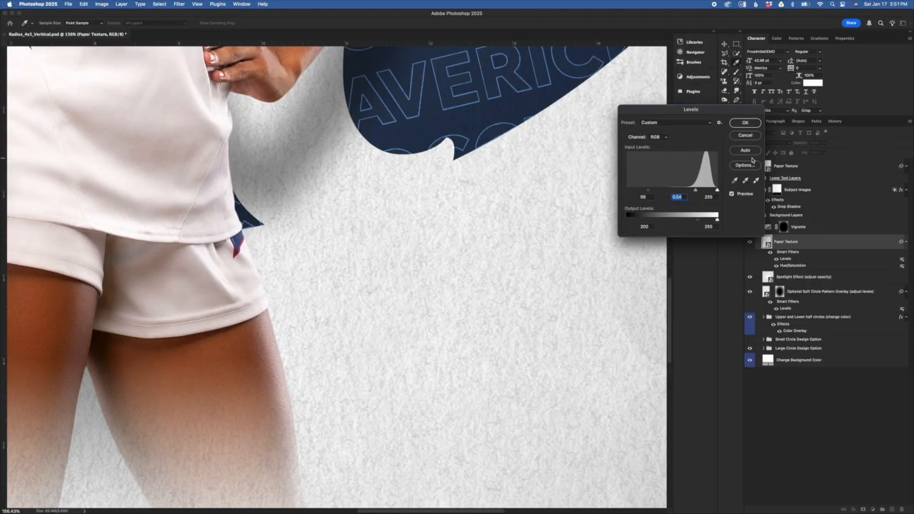
left_click(747, 136)
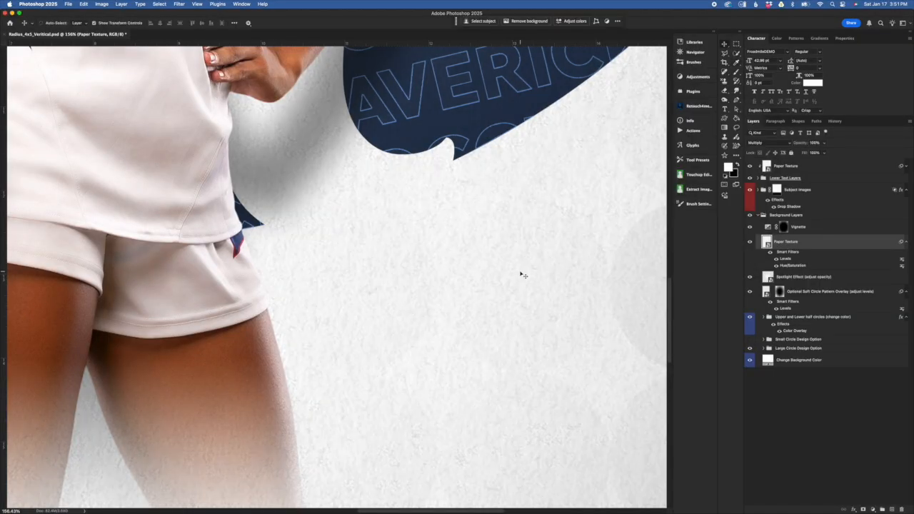
Step: Select the background Vignette adjustment layer, and hide and reshow it to compare the darkening around the poster's edges
key("super+minus")
key("super+minus")
key("super+minus")
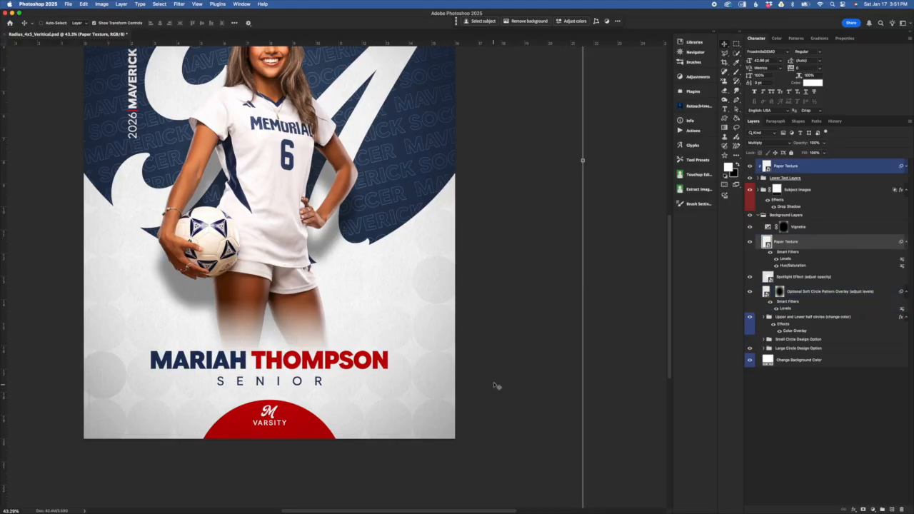
left_click(843, 227)
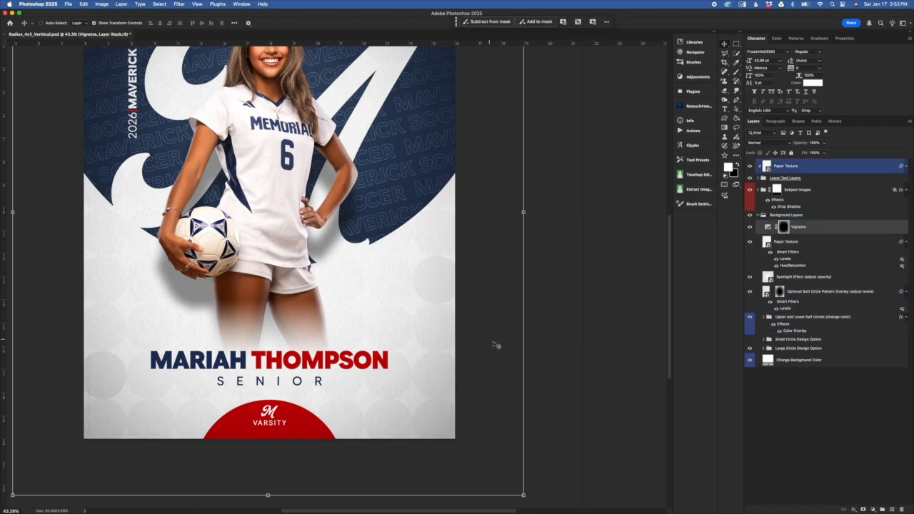
scroll(494, 348, "down", 4)
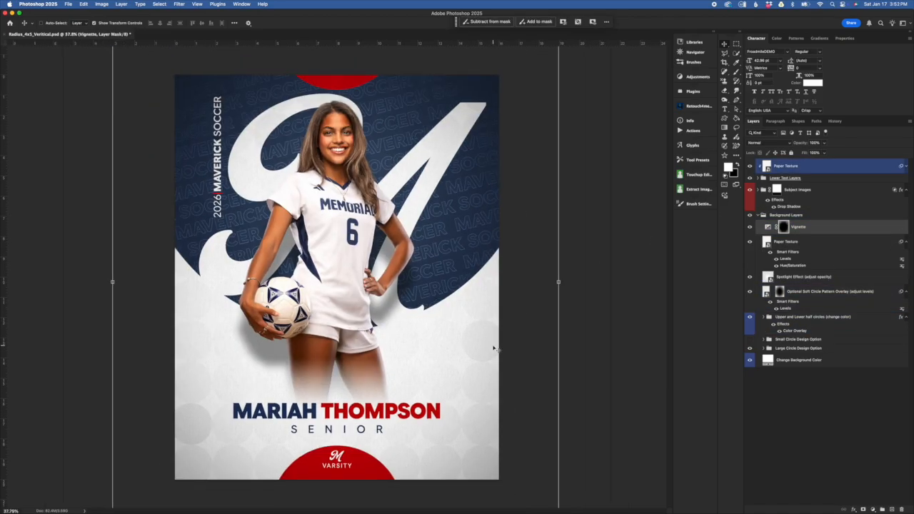
scroll(495, 348, "up", 2)
scroll(494, 347, "down", 1)
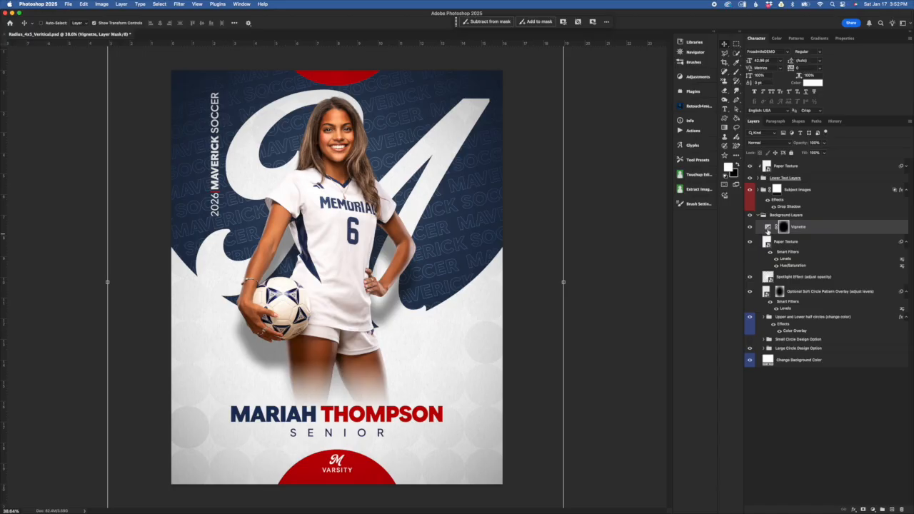
left_click(768, 227)
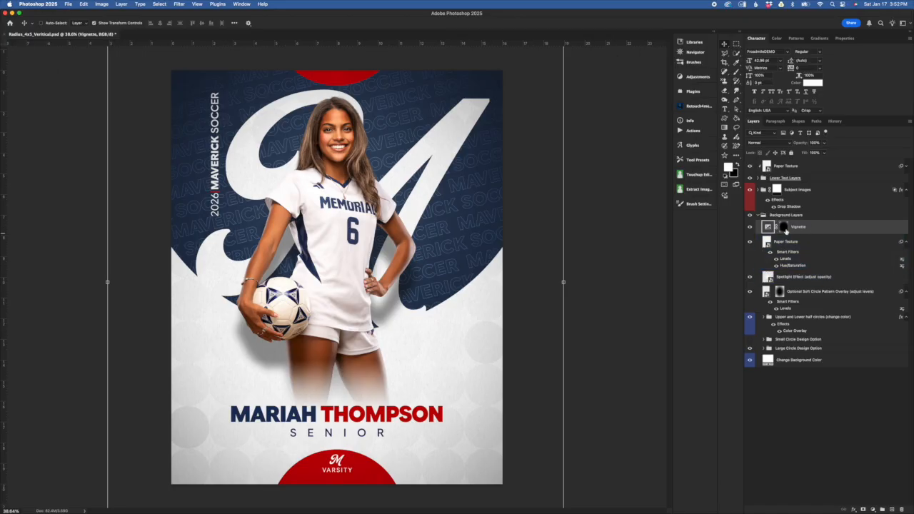
left_click(751, 228)
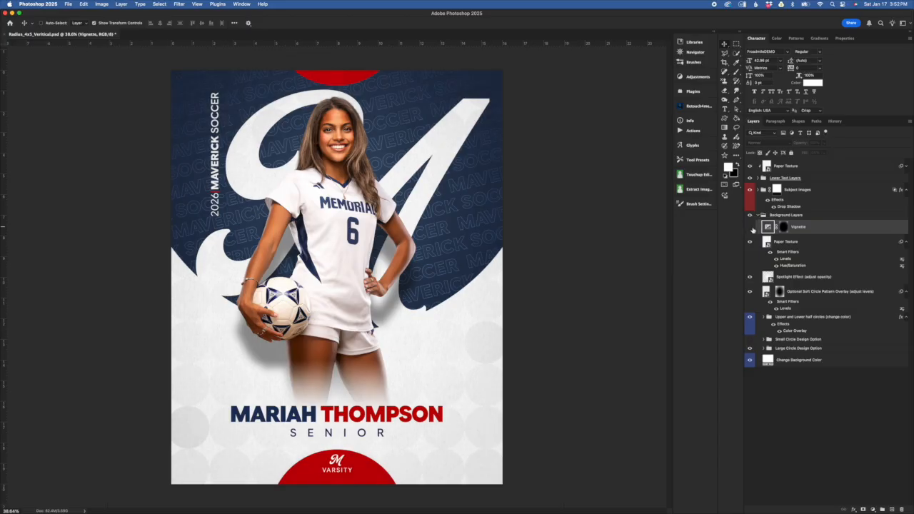
left_click(751, 228)
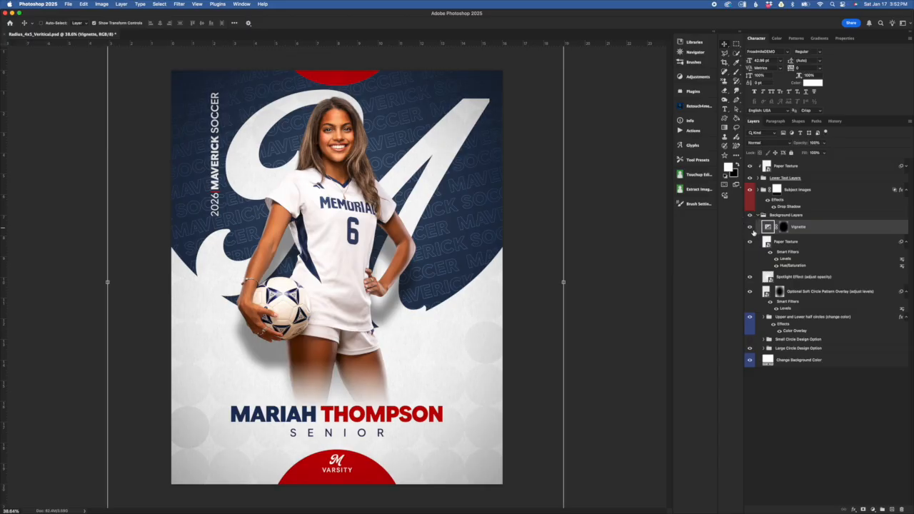
left_click_drag(754, 235, 788, 207)
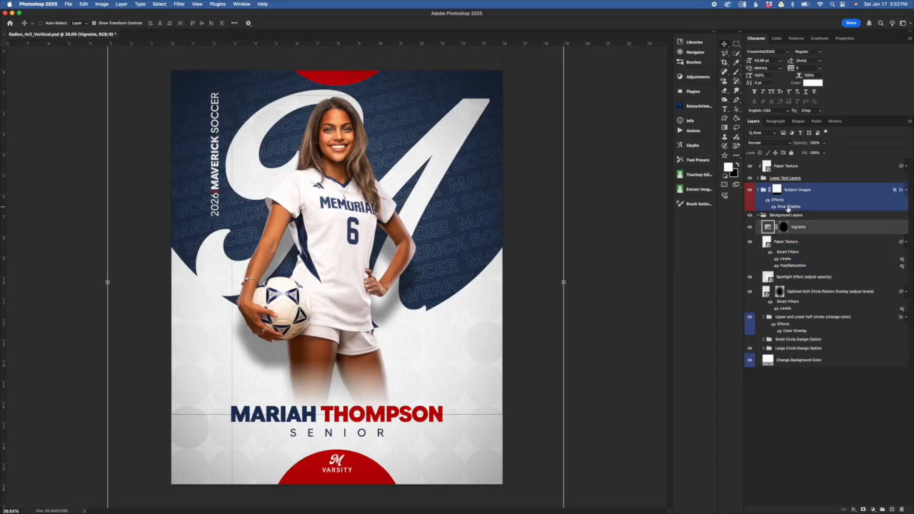
left_click_drag(788, 208, 761, 241)
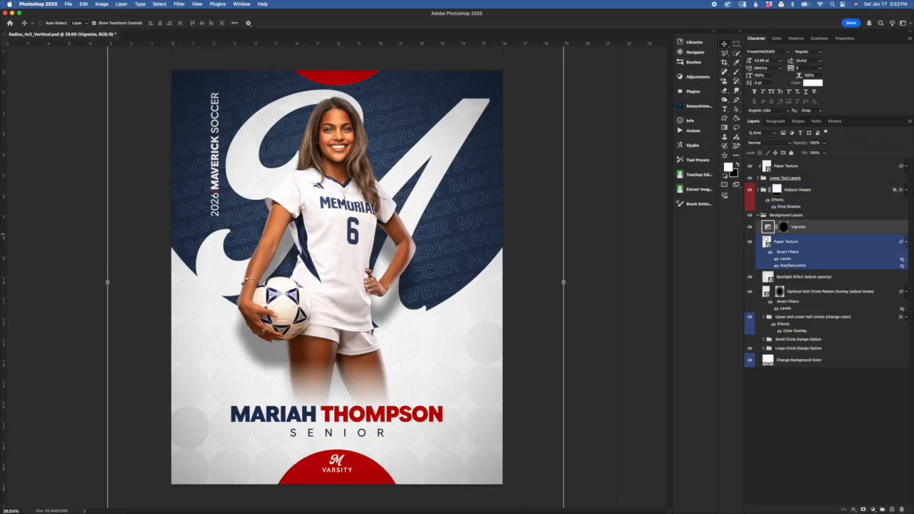
left_click_drag(778, 274, 772, 269)
left_click(784, 231)
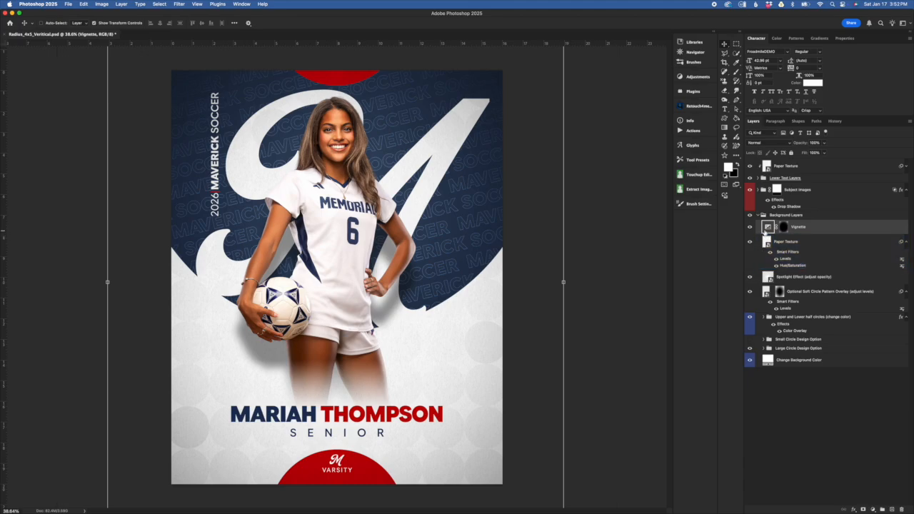
Step: Open the Vignette adjustment's Exposure settings, try weakening the vignette and darkening it to -4.67, and undo the change
mouse_move(766, 227)
left_mouse_down()
mouse_move(780, 254)
mouse_move(766, 224)
mouse_move(779, 200)
mouse_move(803, 242)
mouse_move(775, 230)
left_mouse_up()
double_click(768, 227)
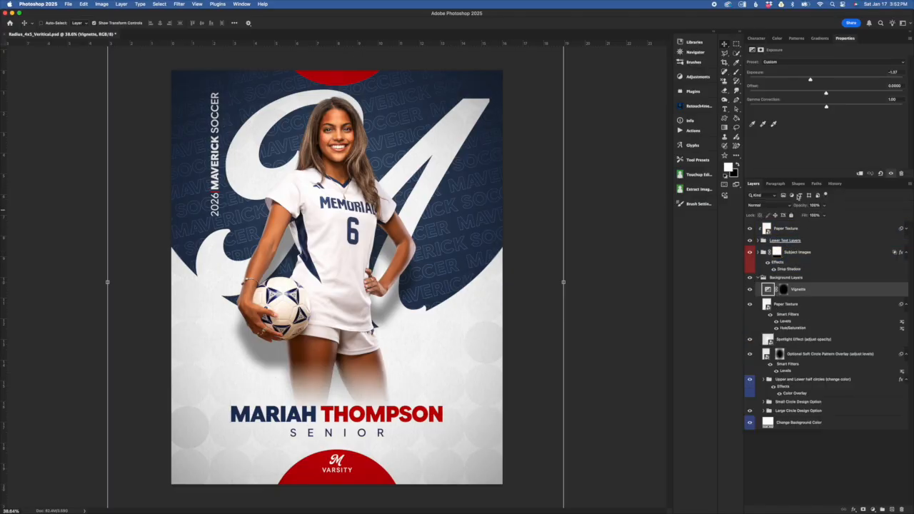
left_click_drag(845, 38, 844, 56)
mouse_move(810, 81)
left_mouse_down()
mouse_move(779, 81)
mouse_move(822, 79)
left_mouse_up()
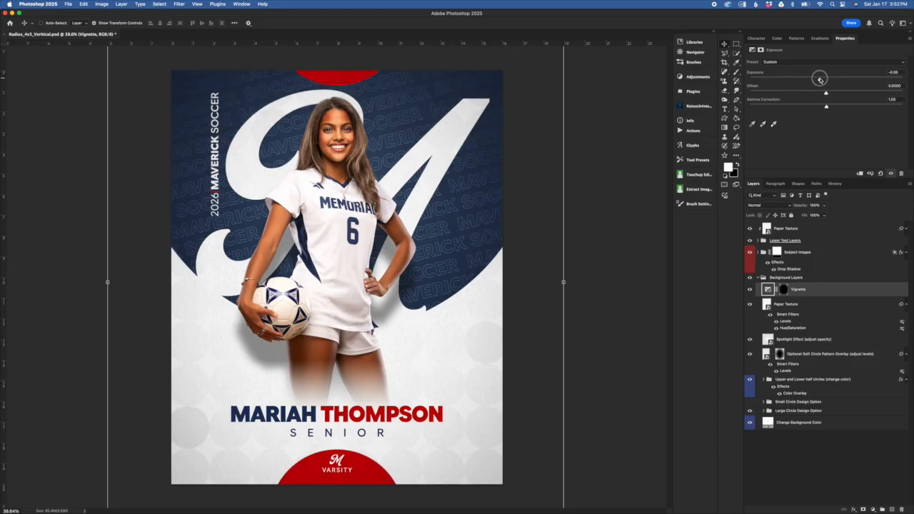
left_click_drag(821, 79, 778, 78)
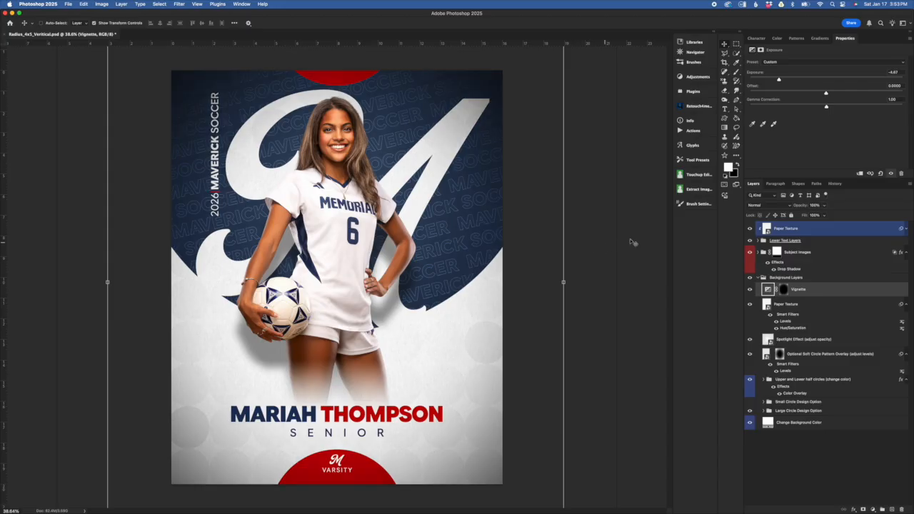
key("super+z")
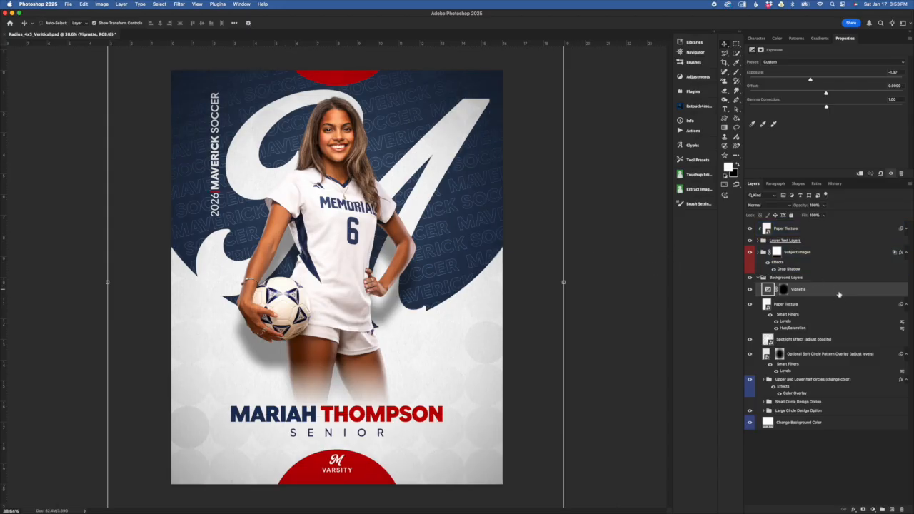
left_click(564, 282)
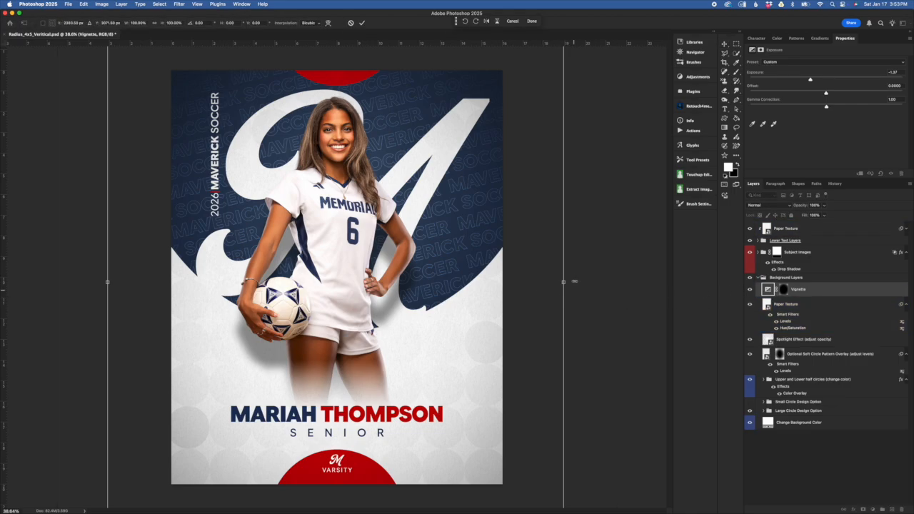
mouse_move(564, 282)
left_mouse_down()
mouse_move(528, 284)
mouse_move(602, 281)
mouse_move(564, 282)
left_mouse_up()
left_click(361, 22)
Step: Select the Background Layers group and collapse it
left_click(811, 307)
left_click(818, 280)
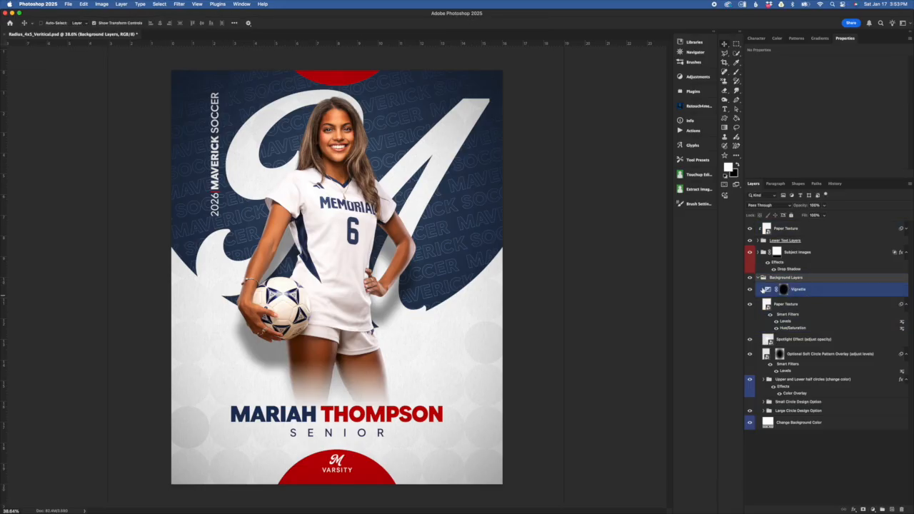
left_click(782, 289)
left_click(765, 279)
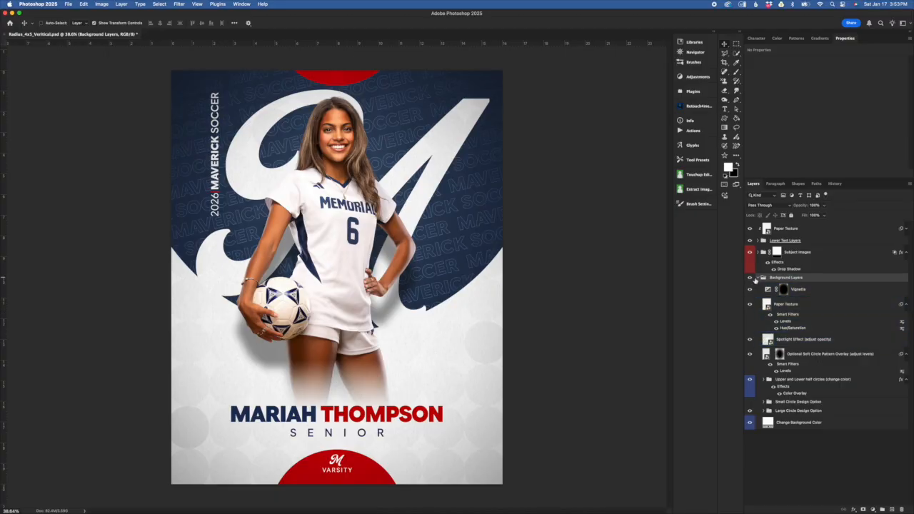
left_click(758, 278)
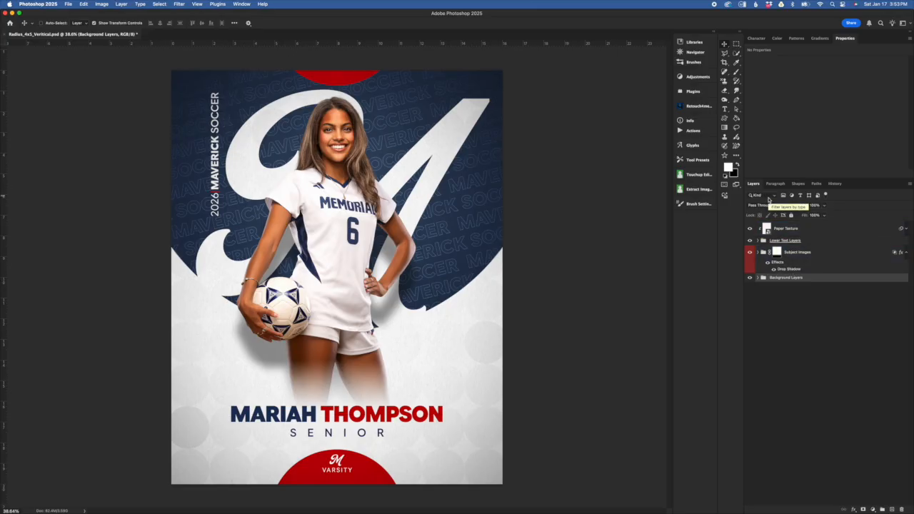
Step: Expand the Subject Images group and select the Sample Subject Image layer inside it
left_click(854, 256)
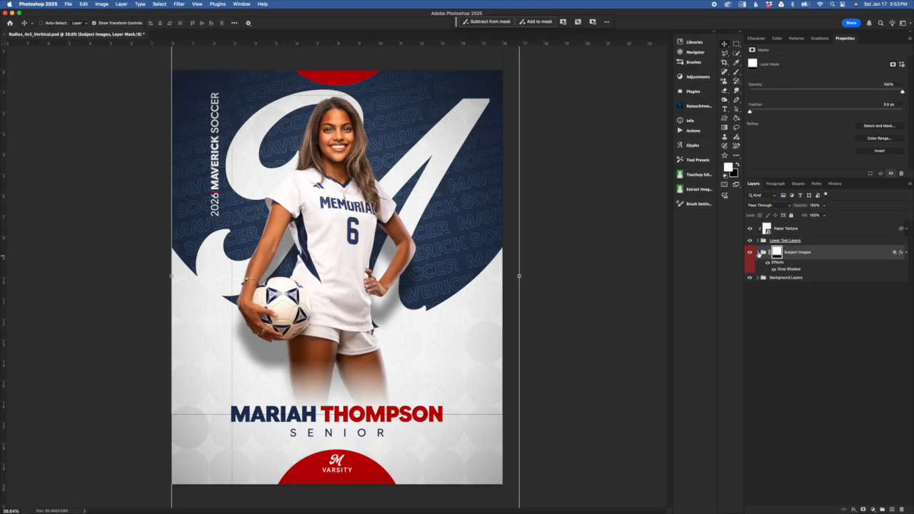
left_click(758, 252)
left_click(810, 279)
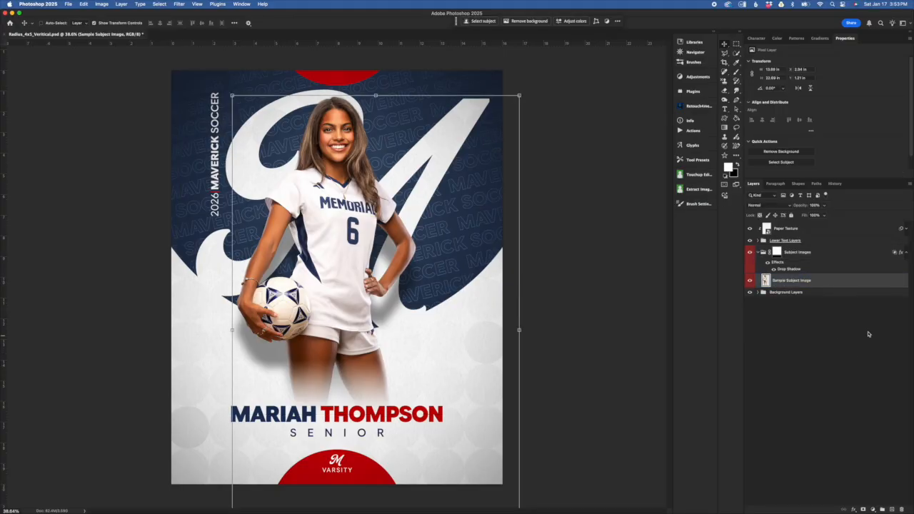
left_click_drag(766, 277, 777, 303)
mouse_move(791, 280)
left_mouse_down()
mouse_move(796, 267)
mouse_move(806, 297)
mouse_move(795, 255)
mouse_move(797, 276)
mouse_move(783, 274)
left_mouse_up()
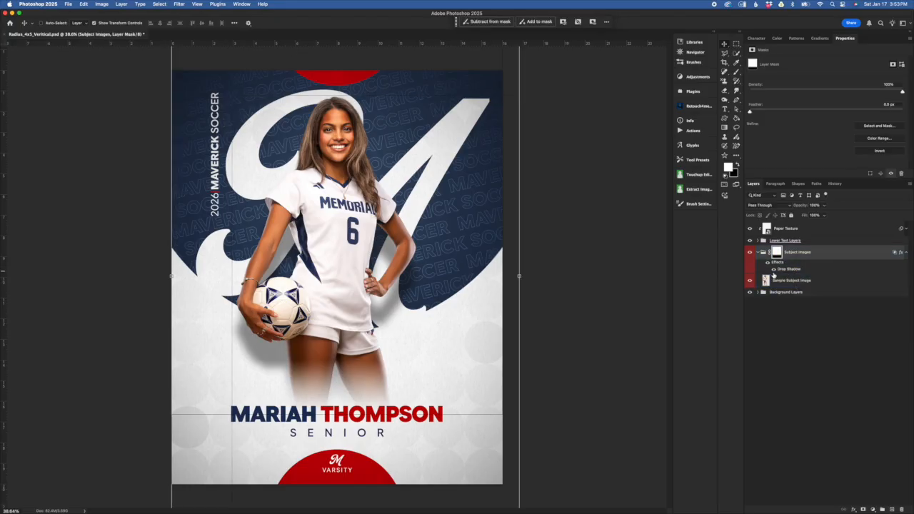
Step: Hide and reshow the Subject Images group's Drop Shadow, and review its layer style settings without changing them
left_click(777, 278)
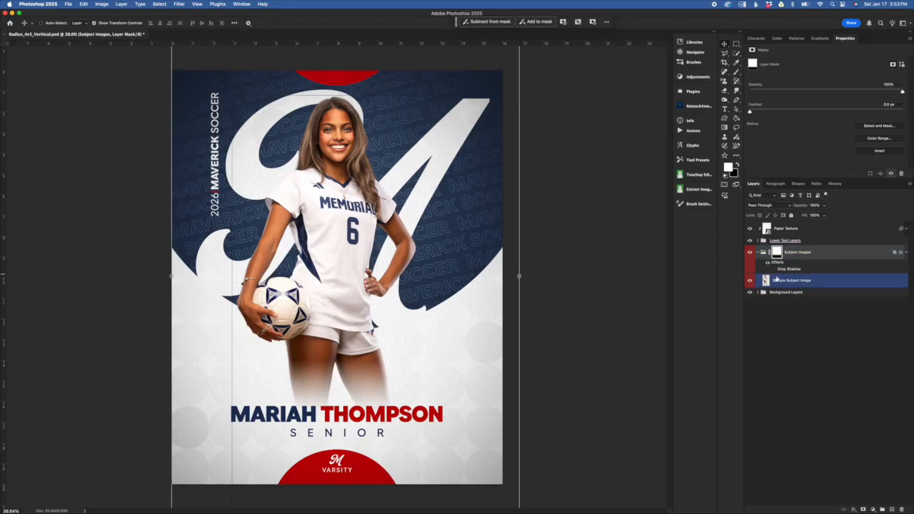
double_click(786, 268)
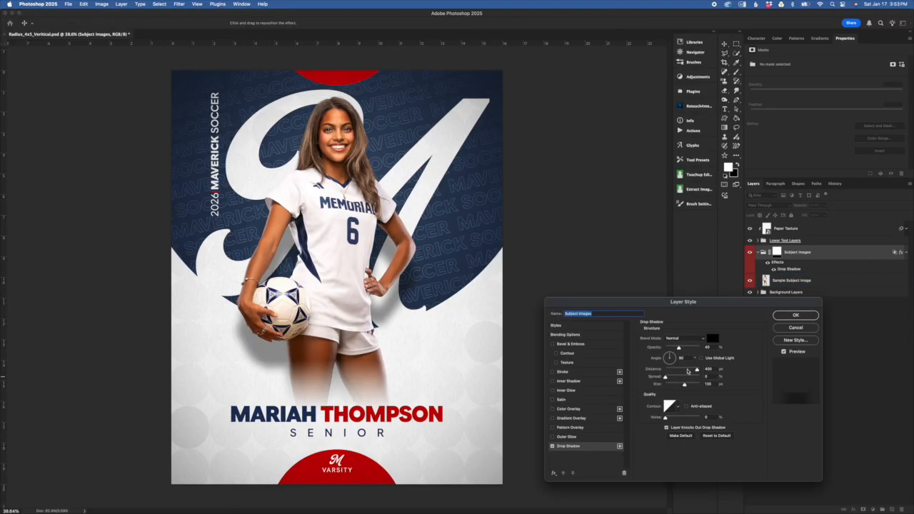
left_click(795, 316)
Step: Move the Sample Subject Image layer slightly down the poster, to about X 2.8 in and Y 1.49 in
left_click(829, 281)
left_click(800, 282)
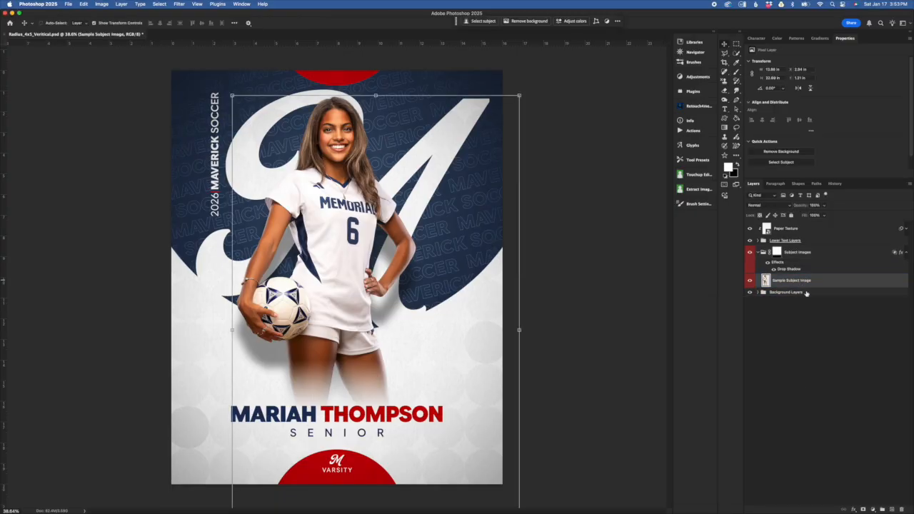
left_click_drag(322, 283, 321, 288)
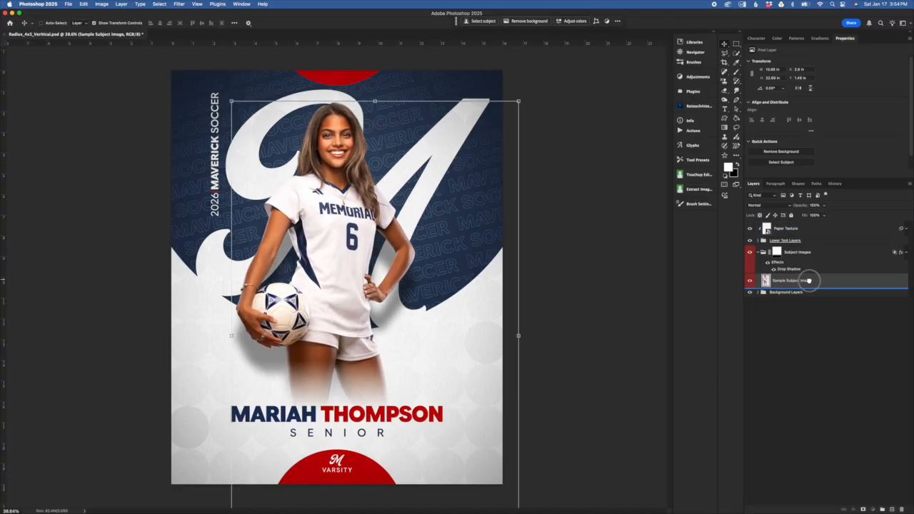
Step: Unlink the layer mask from the Subject Images group, compare selecting the mask and the group, and link them again
left_click(814, 254)
left_click(812, 254)
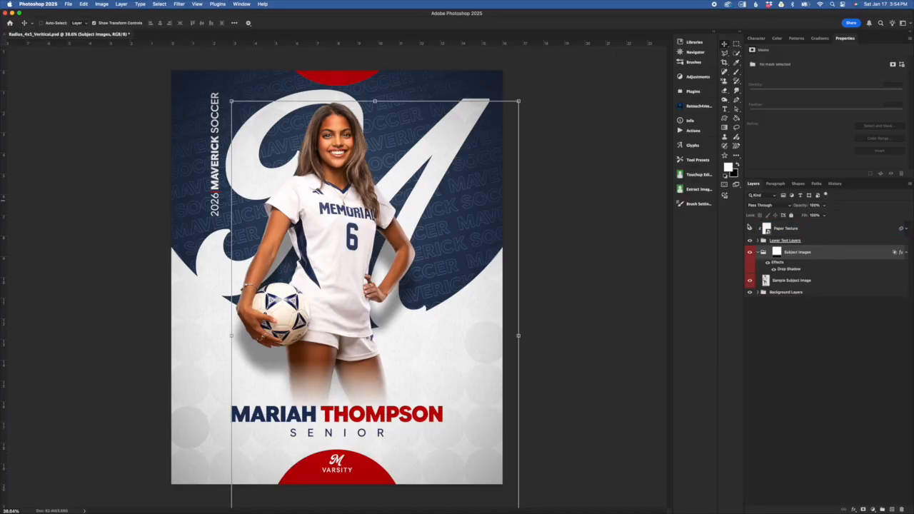
left_click(776, 252)
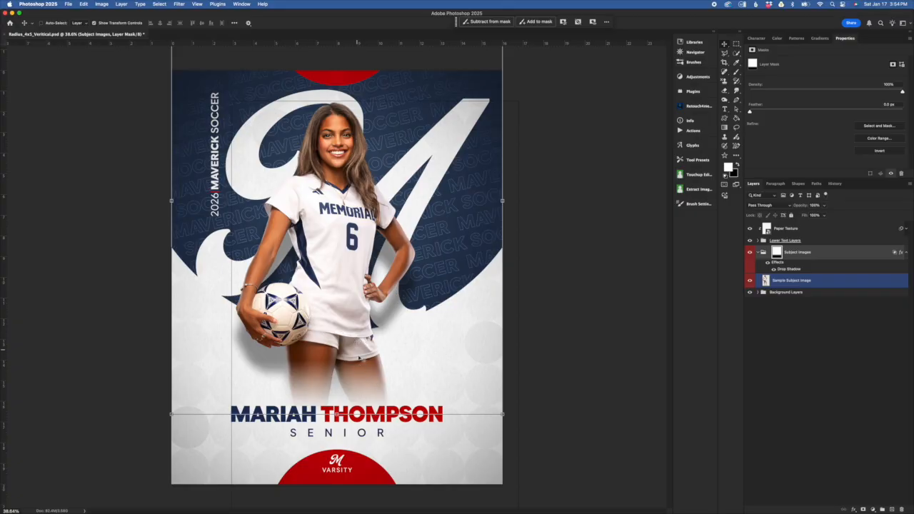
left_click(777, 253)
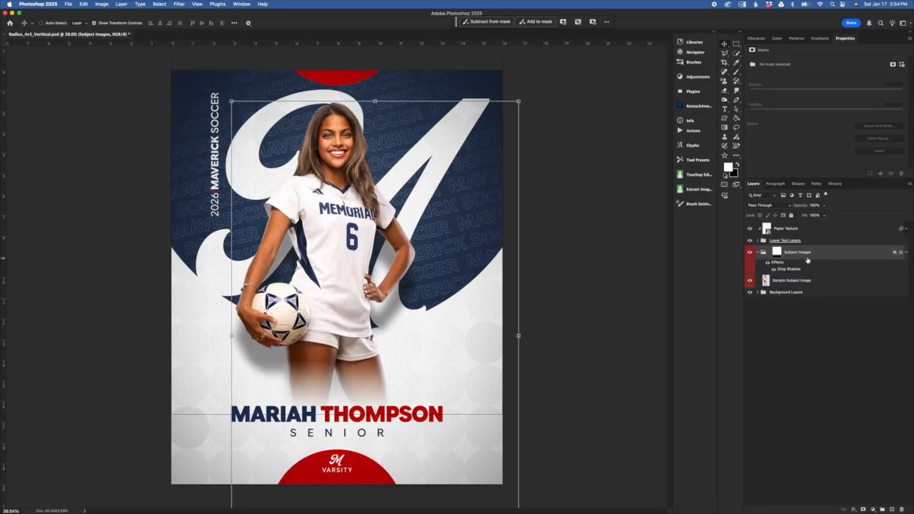
left_click(764, 253)
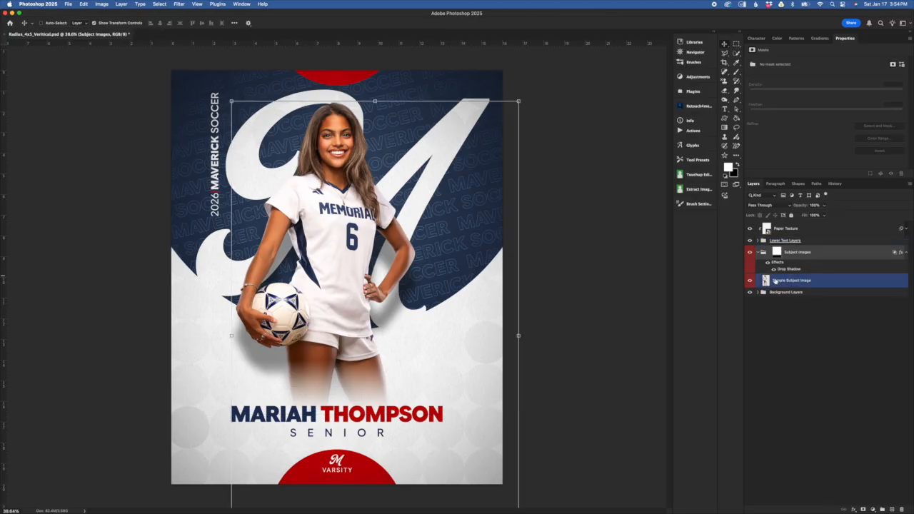
left_click(770, 253)
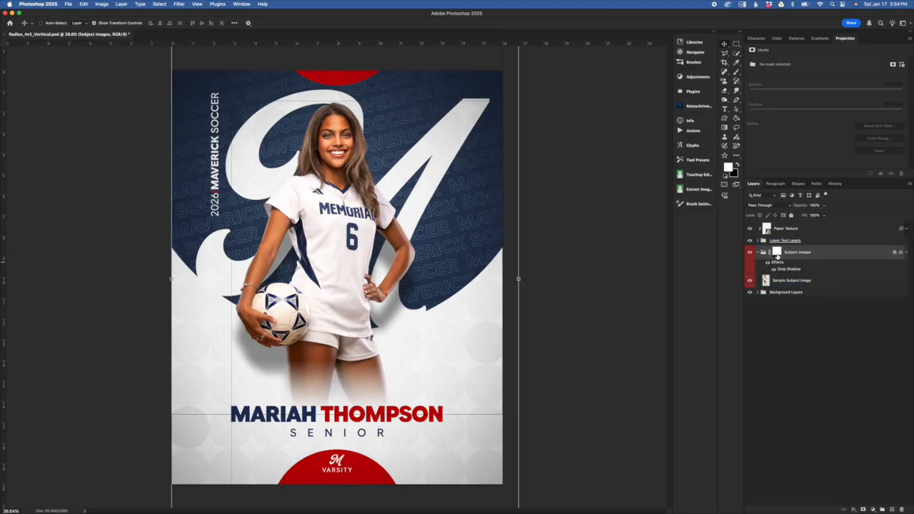
Step: Select the Subject Images group's layer mask and ready the Gradient tool with a reversed black-to-white gradient
left_click(777, 253)
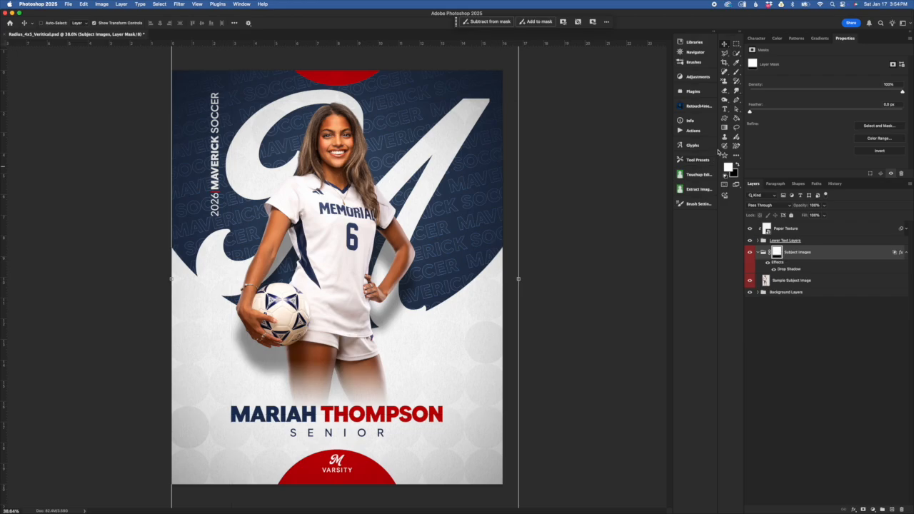
left_click(724, 128)
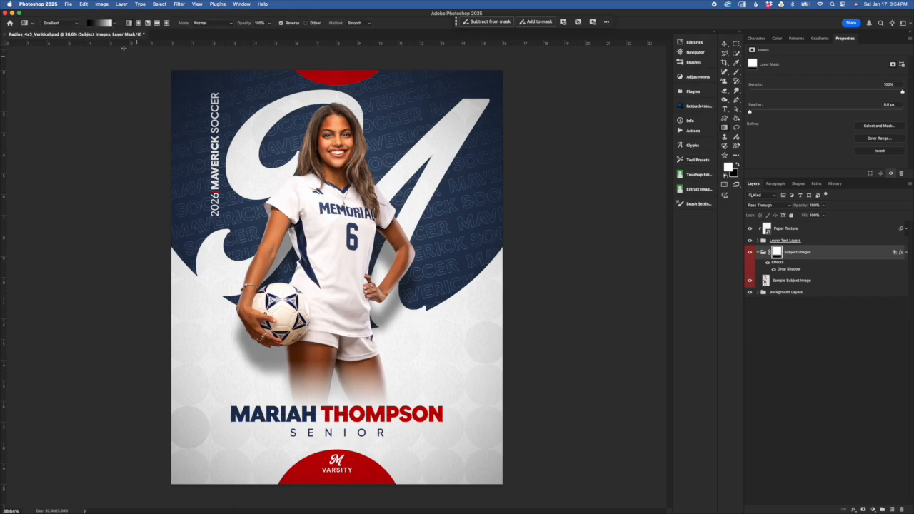
left_click(114, 25)
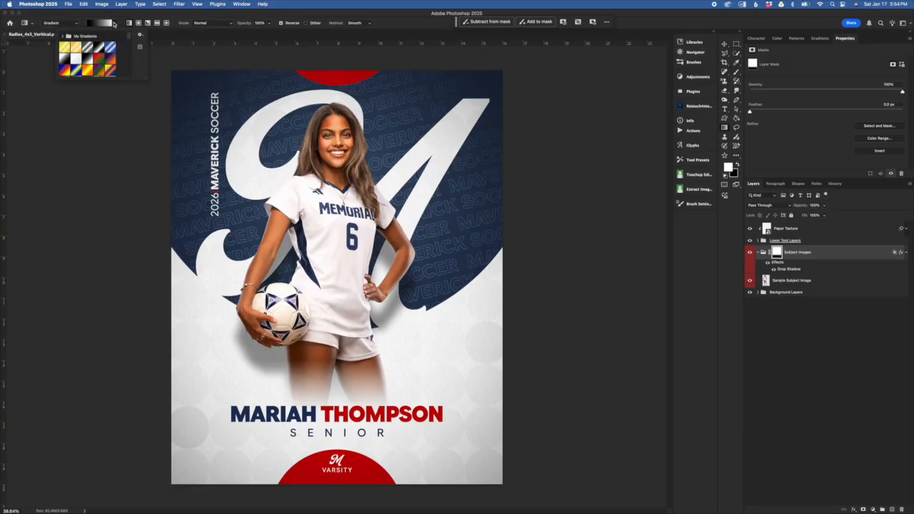
left_click(64, 60)
left_click(74, 62)
left_click(89, 59)
left_click(67, 61)
left_click(285, 11)
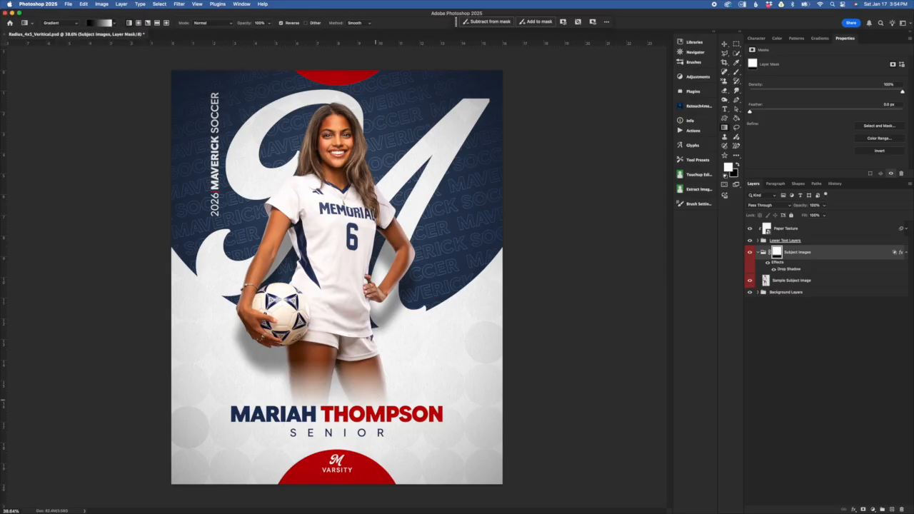
Step: Draw a linear gradient on the Subject Images mask and adjust it to 90° so the legs fade out from jersey hem to name
mouse_move(379, 416)
left_mouse_down()
mouse_move(387, 127)
mouse_move(377, 277)
left_mouse_up()
left_click_drag(385, 320, 360, 296)
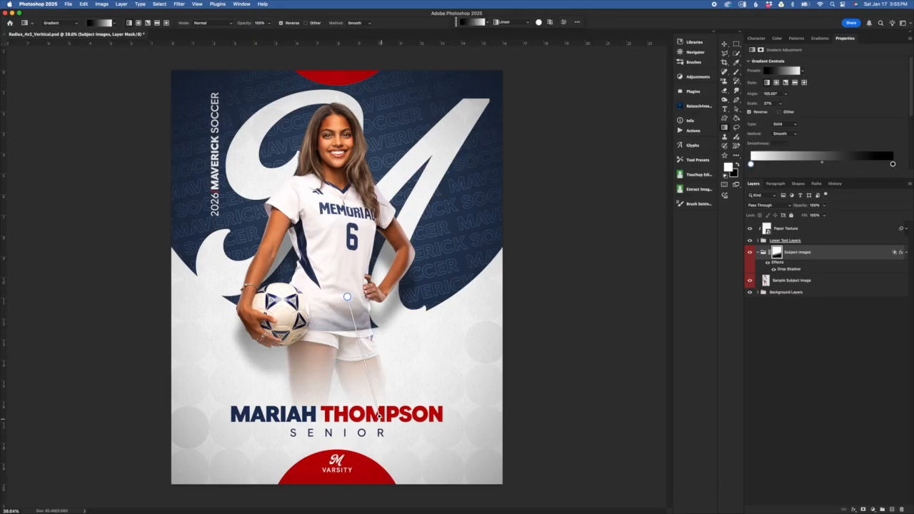
left_click_drag(381, 416, 342, 418)
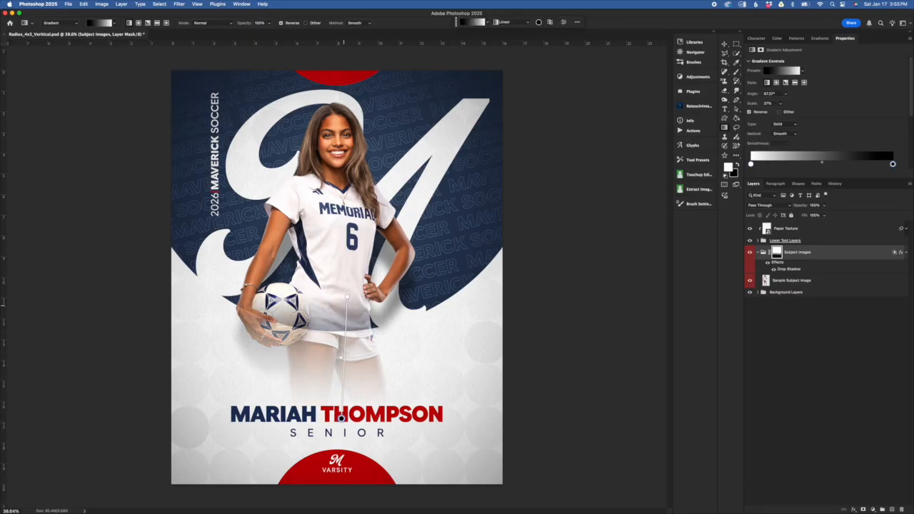
left_click_drag(347, 296, 341, 331)
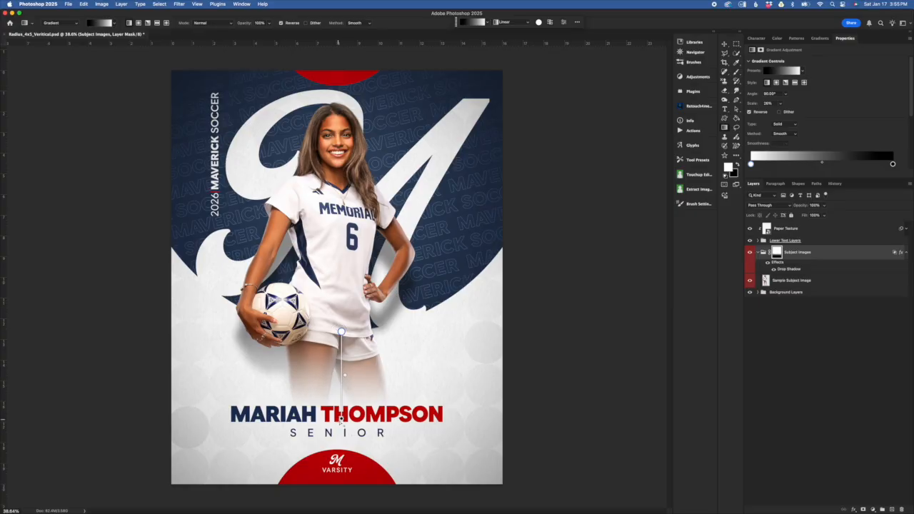
mouse_move(342, 421)
left_mouse_down()
mouse_move(341, 379)
mouse_move(342, 489)
mouse_move(340, 386)
mouse_move(341, 420)
left_mouse_up()
left_click(819, 263)
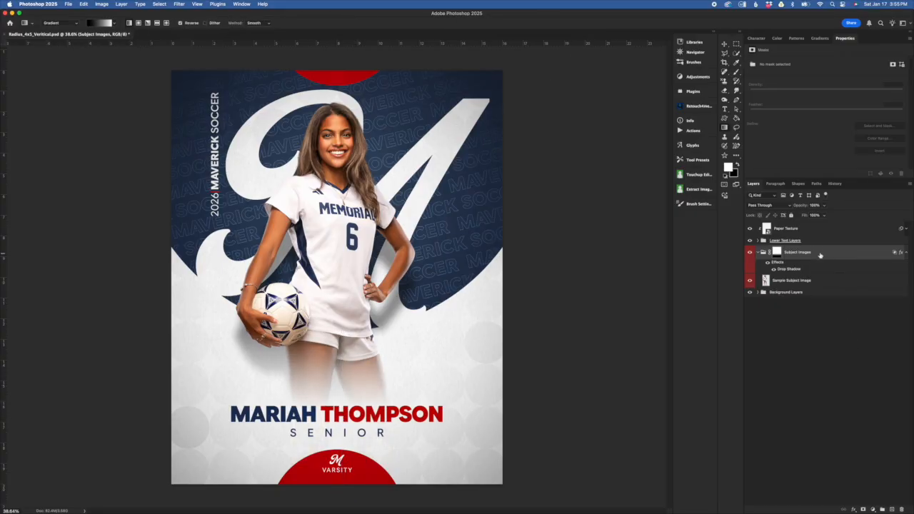
Step: Reselect the Subject Images mask and shorten its gradient slightly so the fade starts just below the jersey hem
left_click(823, 228)
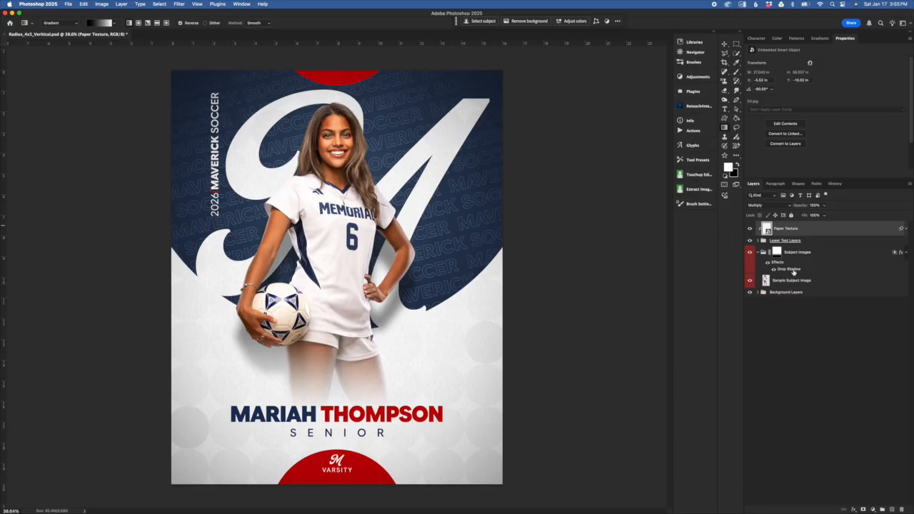
left_click(779, 254)
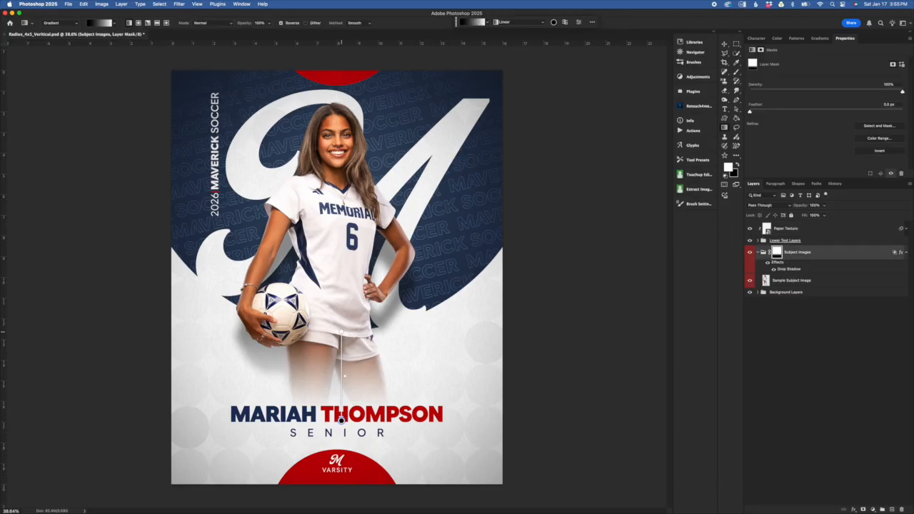
mouse_move(342, 333)
left_mouse_down()
mouse_move(343, 370)
mouse_move(343, 338)
left_mouse_up()
mouse_move(343, 423)
left_mouse_down()
mouse_move(343, 397)
mouse_move(342, 417)
left_mouse_up()
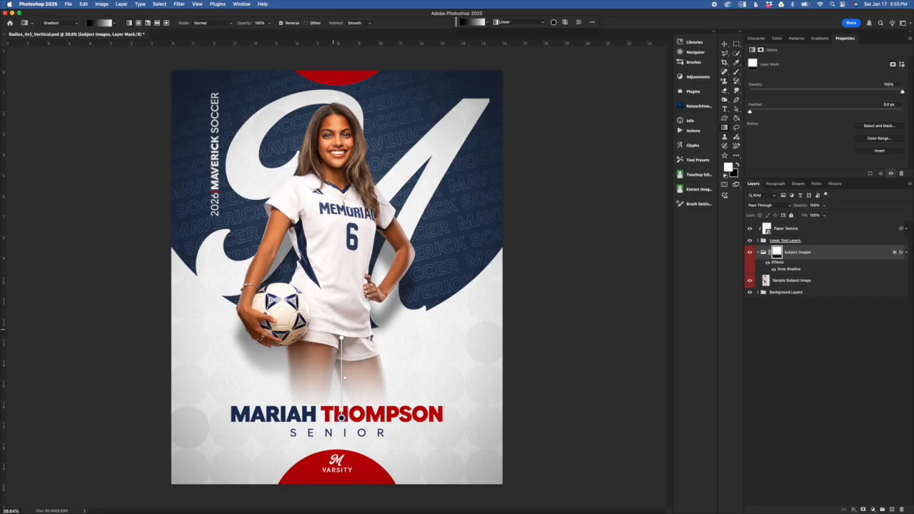
left_click_drag(342, 338, 342, 341)
left_click(780, 260)
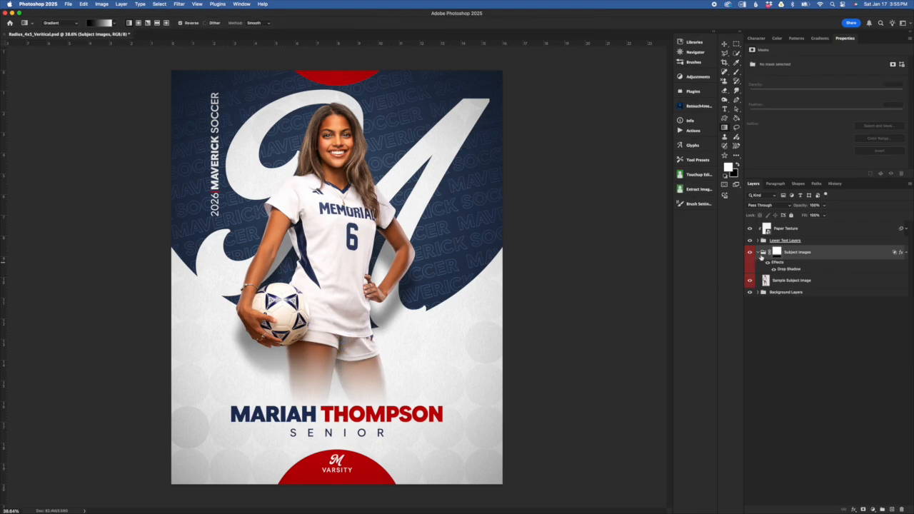
Step: Collapse the Subject Images group, expand the Lower Text Layers group, and select the Font Option 1 group
left_click(758, 253)
left_click(822, 240)
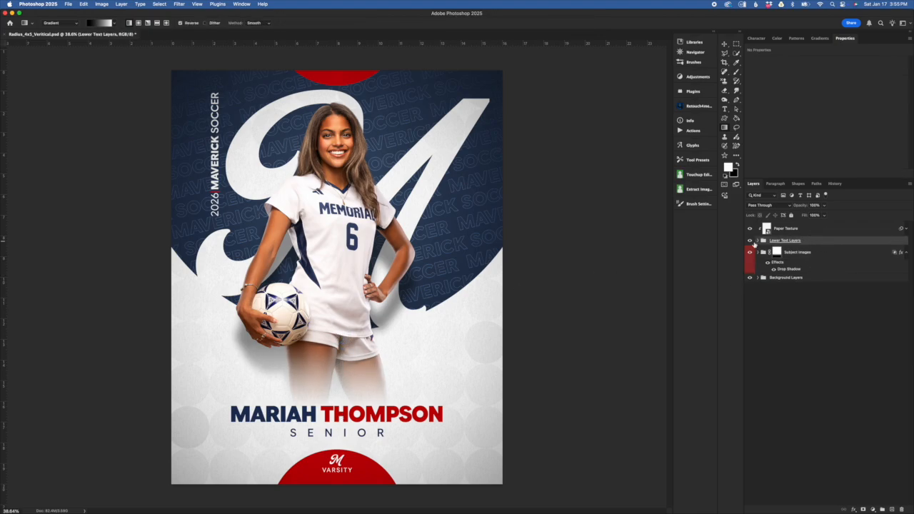
left_click(757, 241)
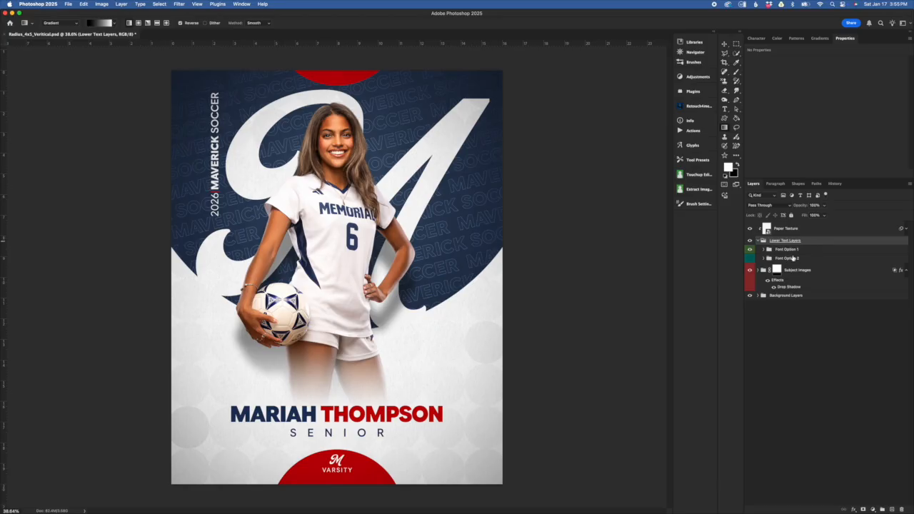
left_click(810, 253)
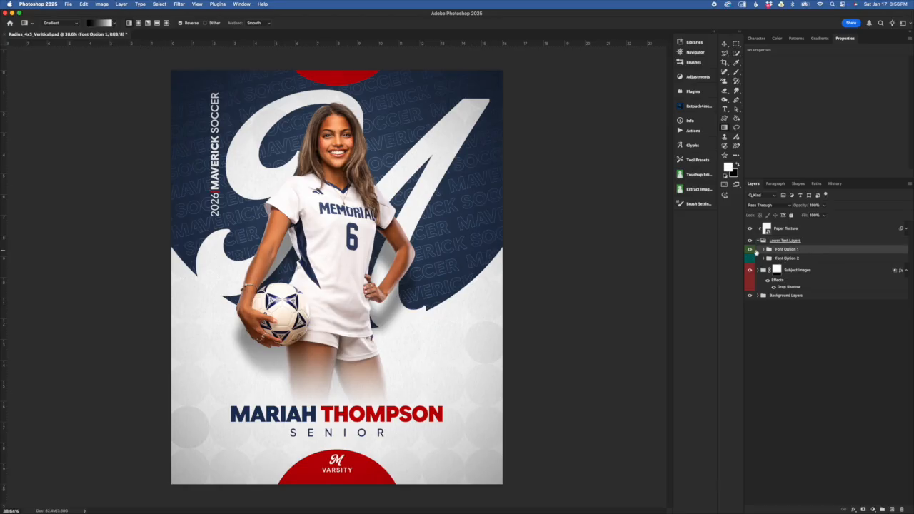
Step: Hide the Font Option 1 group and preview the Font Option 2 text group in its place
left_click(750, 250)
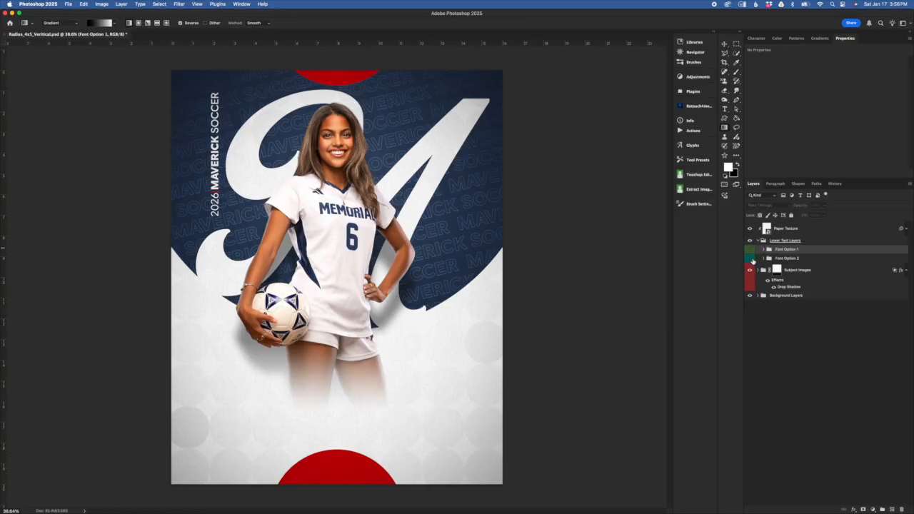
left_click(786, 259)
left_click(749, 258)
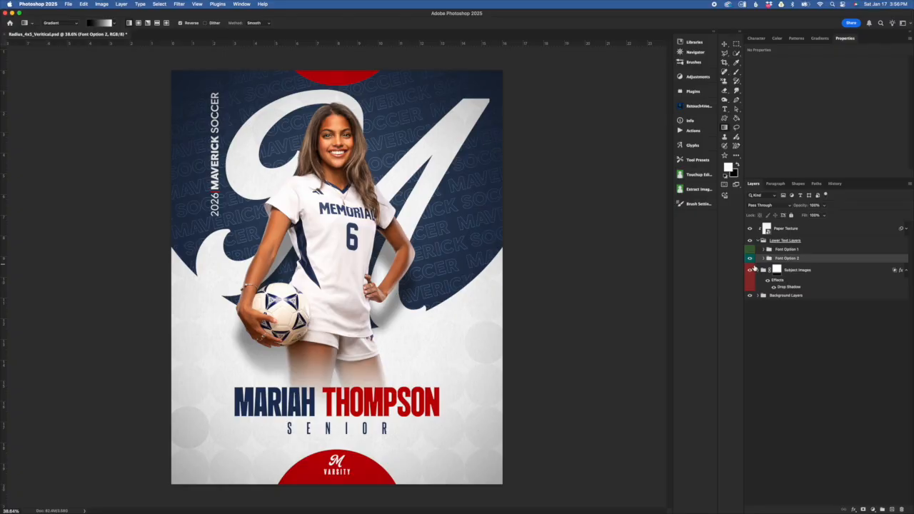
left_click(749, 258)
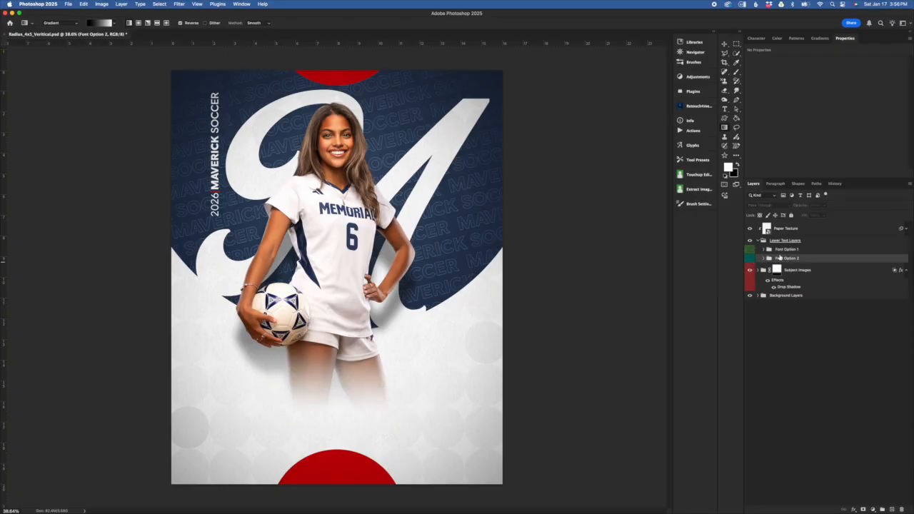
Step: Show the Font Option 1 group, expand it and select its Subject Name text layer
left_click(749, 250)
left_click(763, 250)
left_click(821, 264)
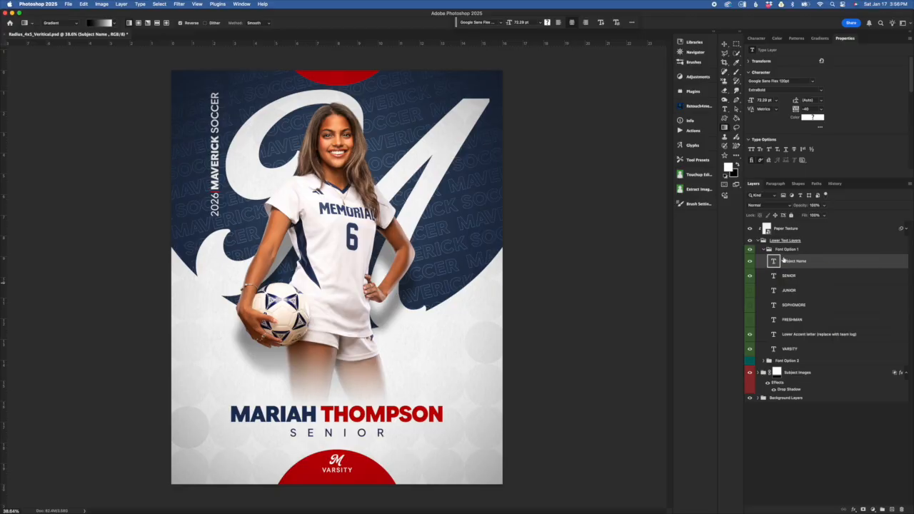
Step: Try replacing the subject's first name in the Subject Name text
double_click(774, 262)
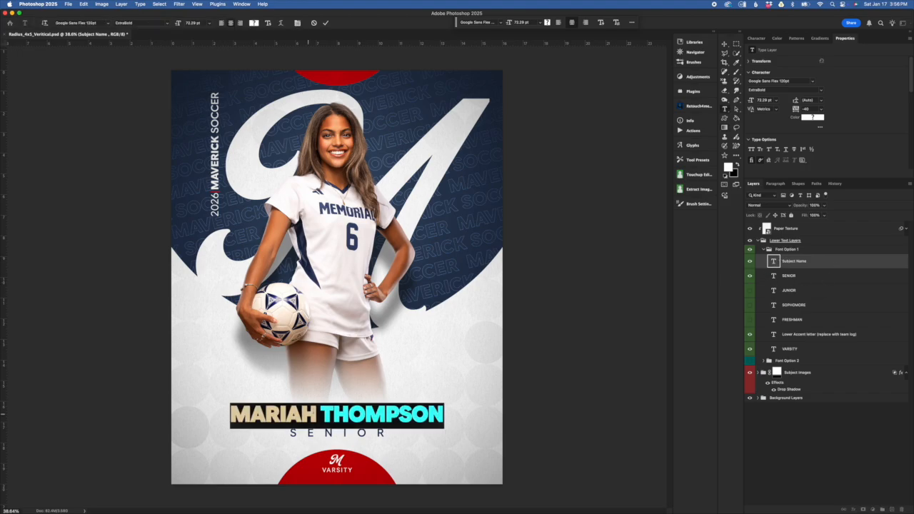
left_click_drag(316, 414, 235, 404)
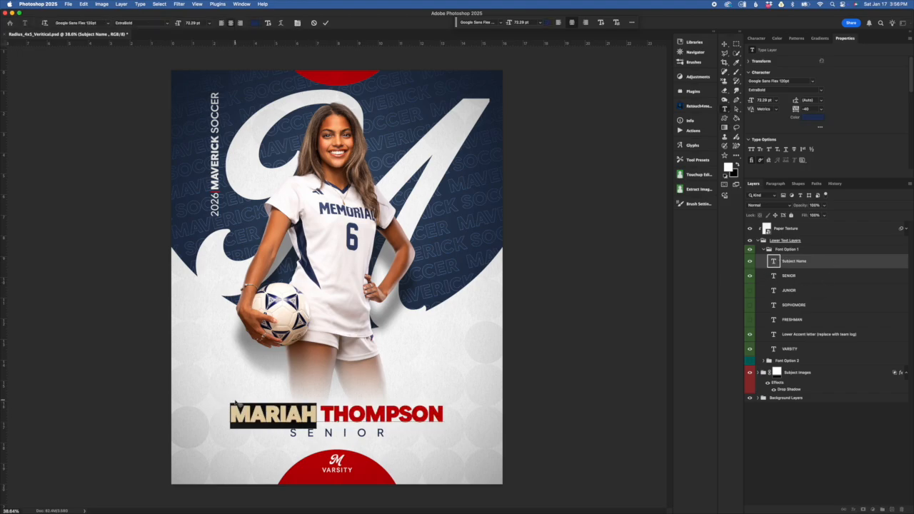
type("AMANDA")
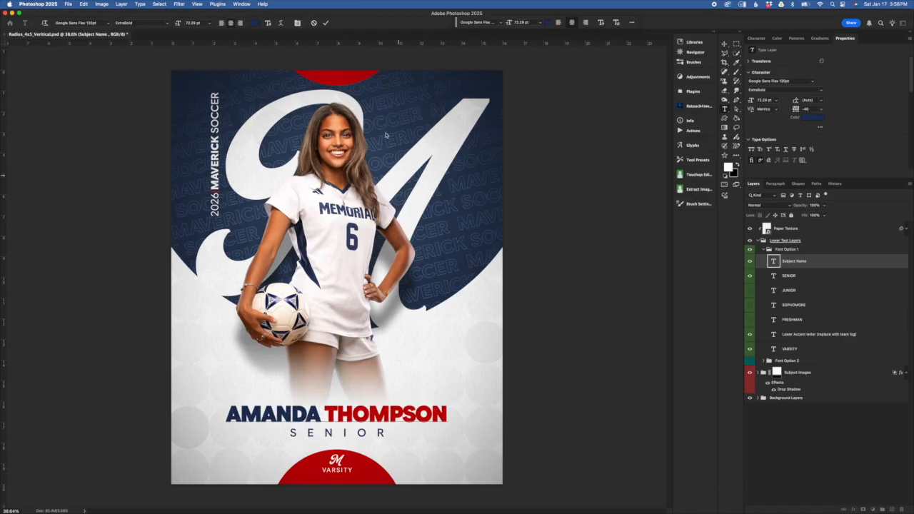
Step: Try recolouring only the first name in the Subject Name text to a bright blue
left_click_drag(320, 412, 205, 379)
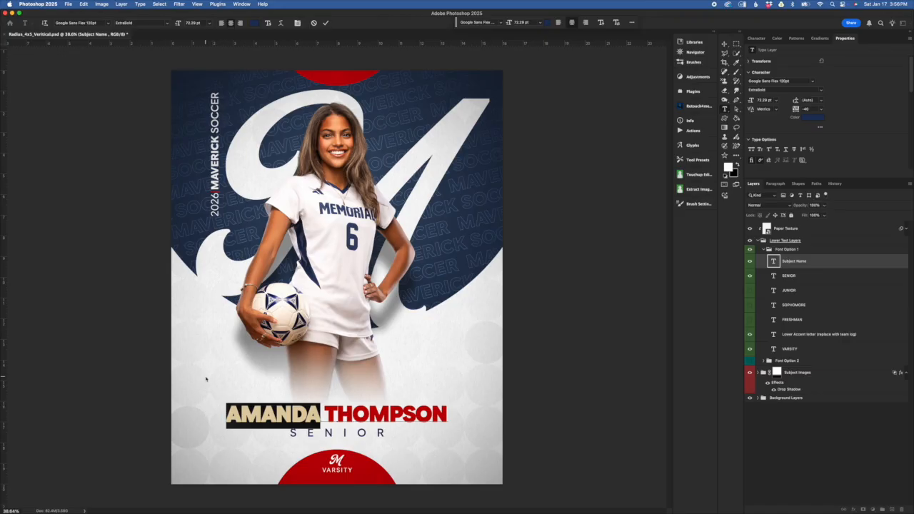
left_click(257, 24)
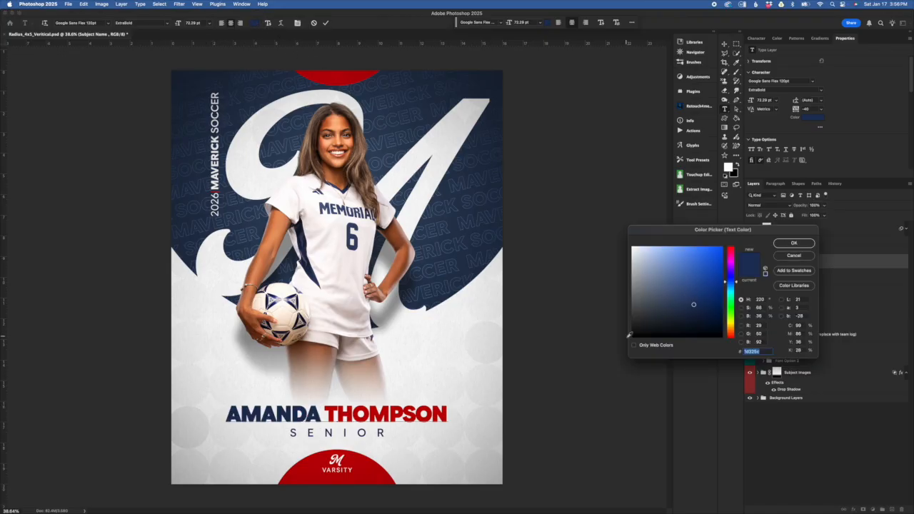
left_click(718, 250)
left_click(788, 257)
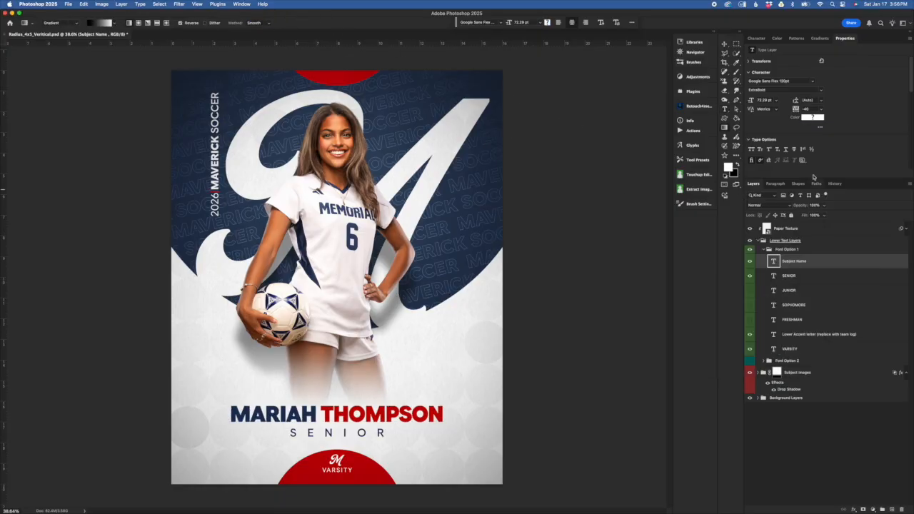
Step: Turn off Faux Bold for the Subject Name text layer
left_click(757, 40)
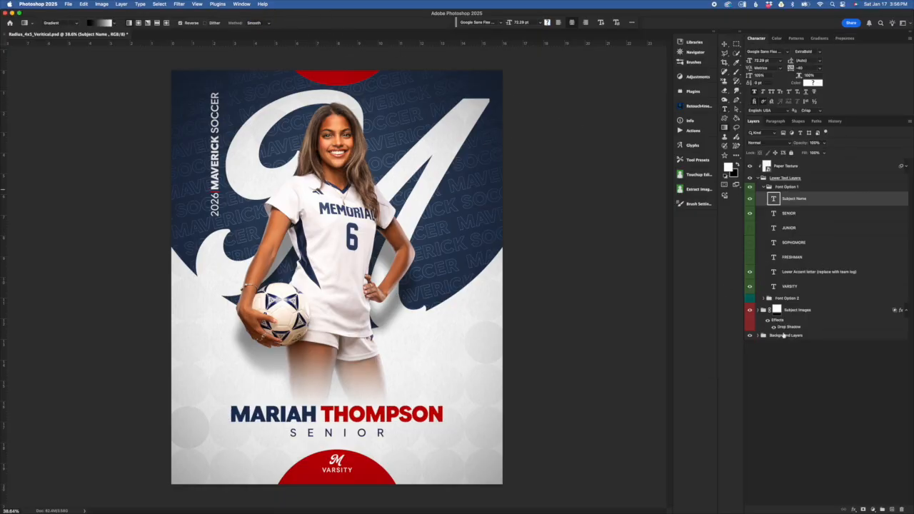
left_click(755, 92)
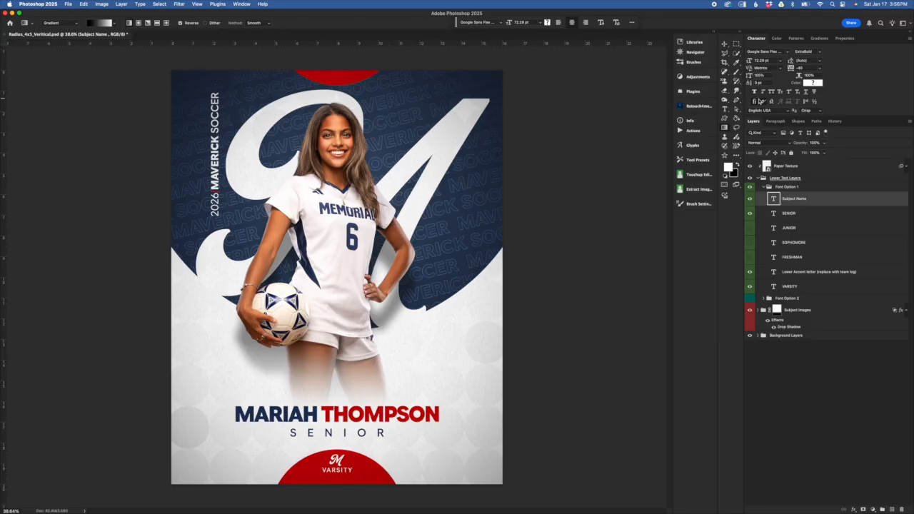
left_click(754, 92)
left_click(755, 92)
Step: Go through the grade text layers and show JUNIOR, SOPHOMORE and FRESHMAN together with SENIOR
left_click(812, 213)
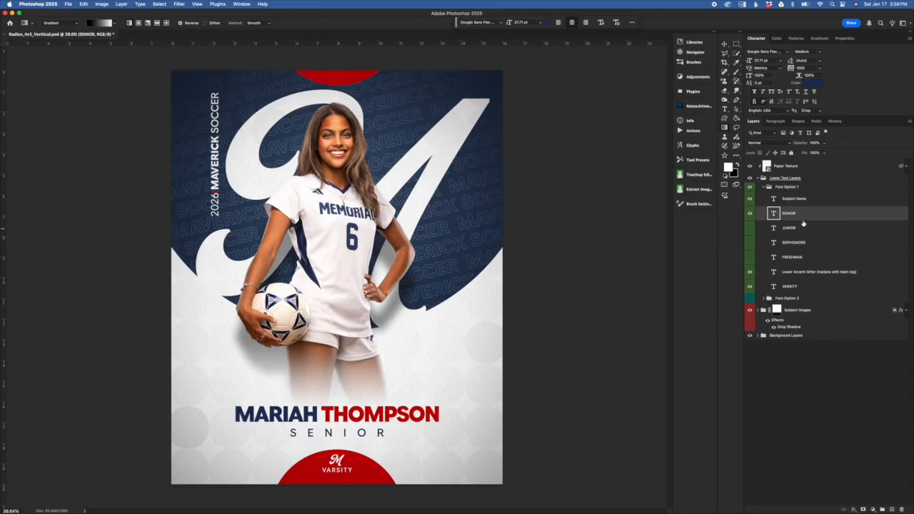
left_click(807, 230)
left_click(805, 244)
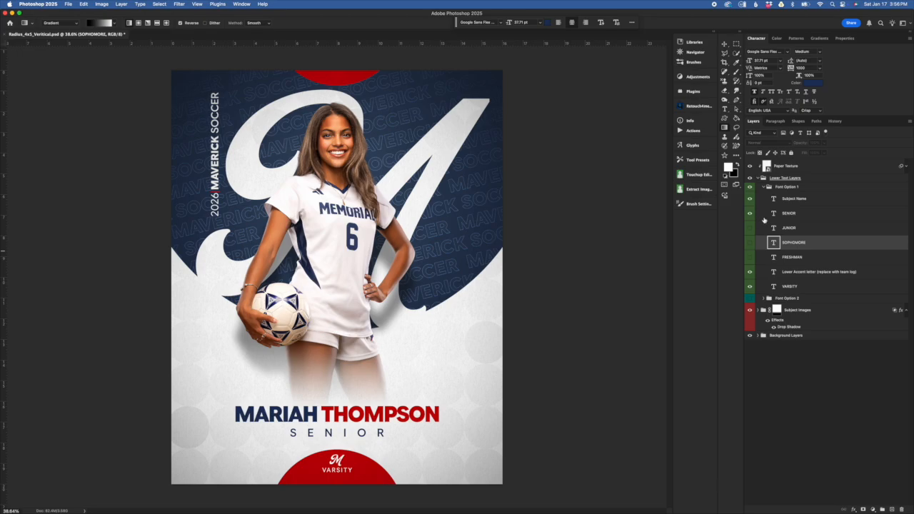
left_click(807, 215)
left_click_drag(749, 228, 750, 259)
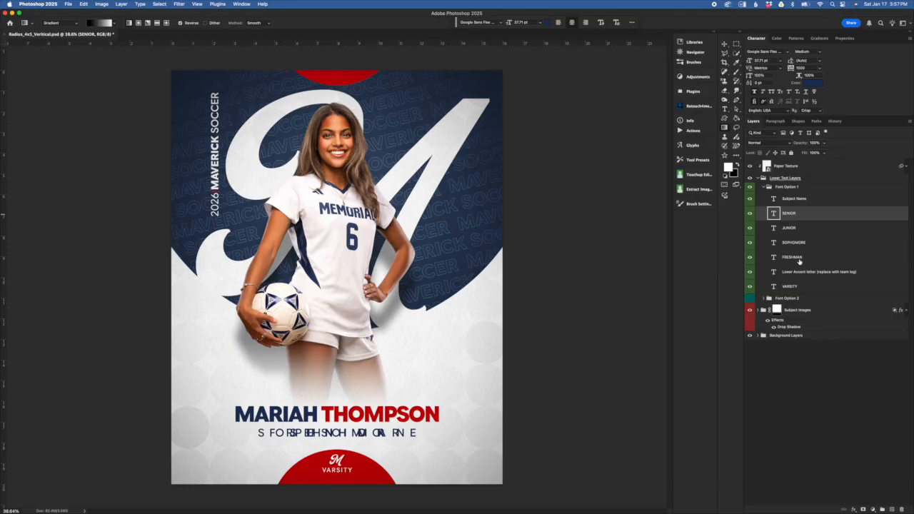
Step: Select all four grade text layers and try recolouring them with red ba0007 sampled from the upper half circle
left_click(797, 259, "shift")
left_click(814, 83)
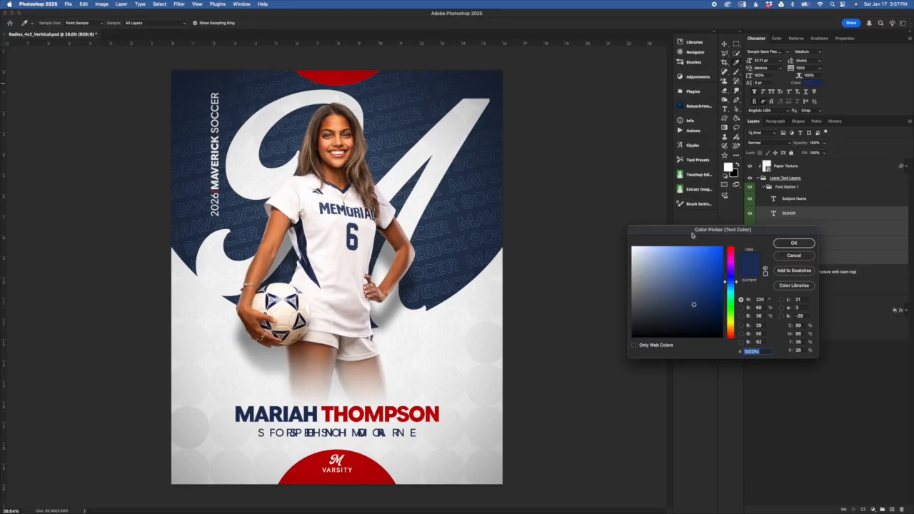
left_click(337, 74)
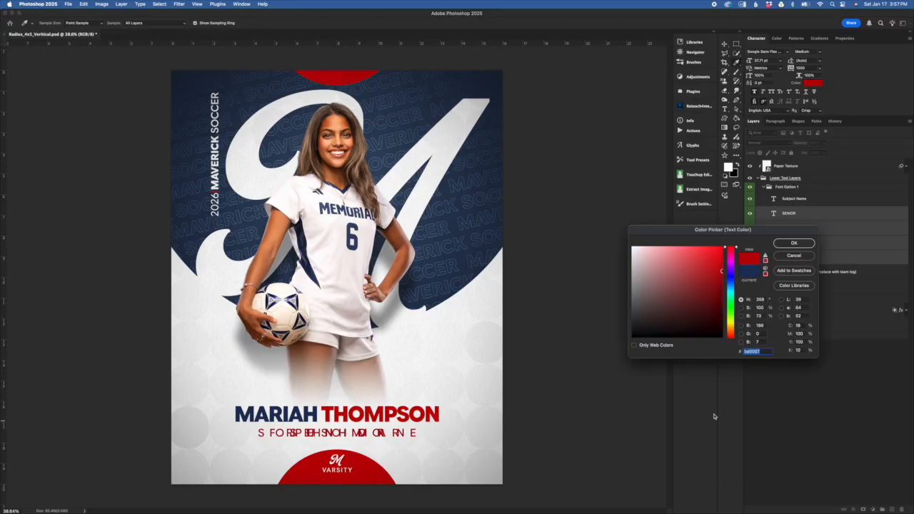
left_click(804, 256)
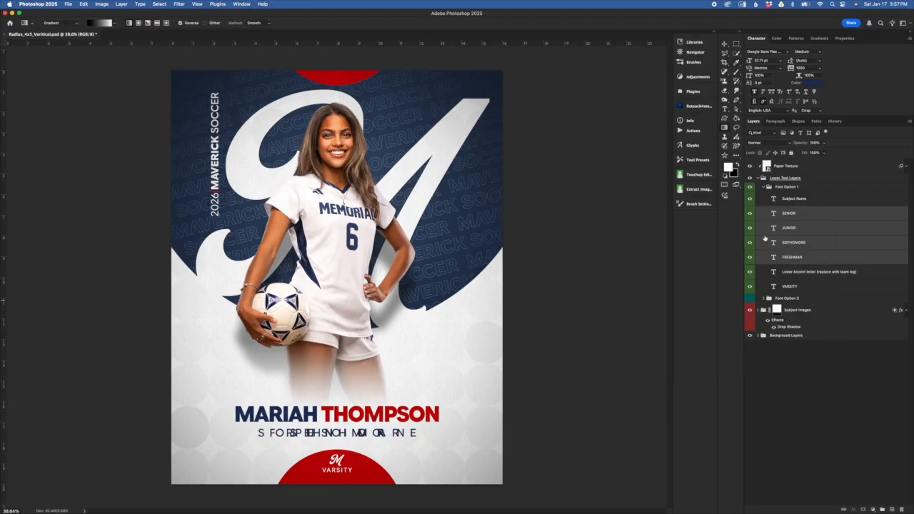
Step: Hide the JUNIOR, SOPHOMORE and FRESHMAN layers and select only the SENIOR layer
left_click_drag(749, 227, 749, 258)
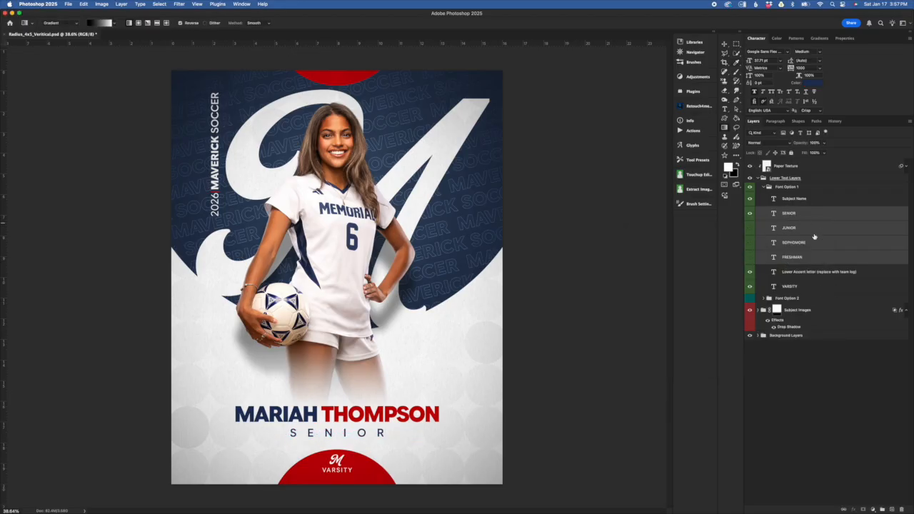
left_click(811, 213)
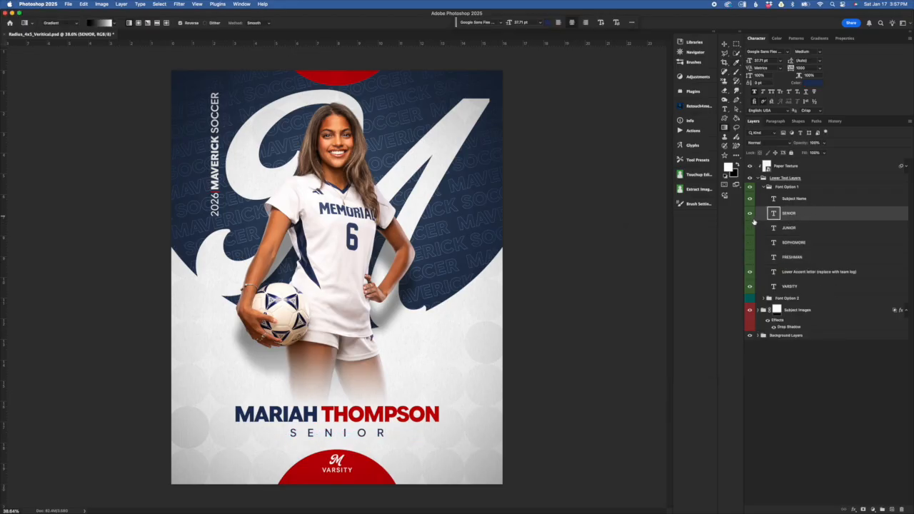
Step: Check the SENIOR layer by switching its visibility off and on and opening its text for editing
left_click(749, 214)
left_click(750, 213)
double_click(773, 213)
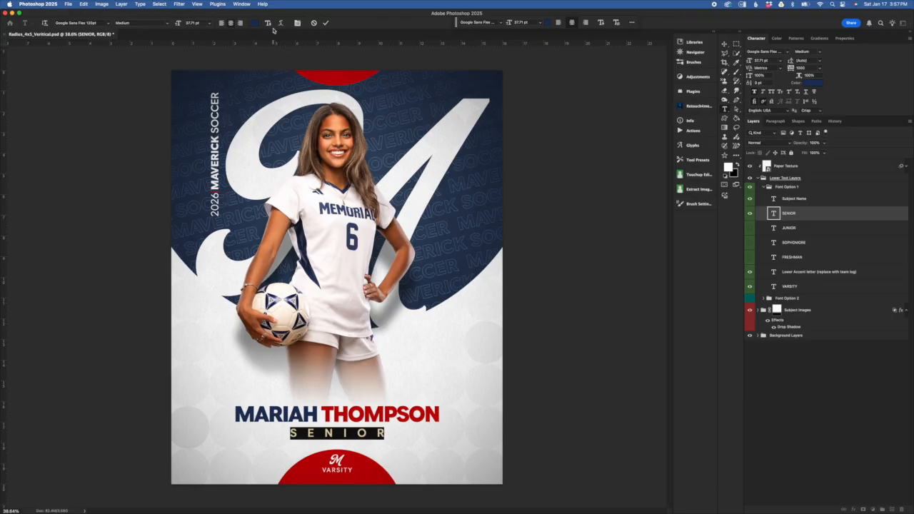
left_click(847, 220)
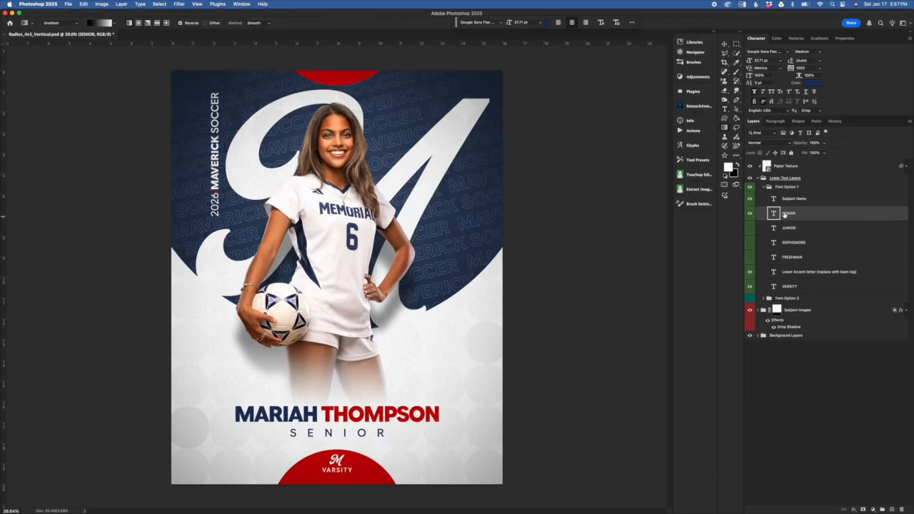
Step: Select the Lower Accent letter layer and preview the design with it hidden and shown
left_click(817, 272)
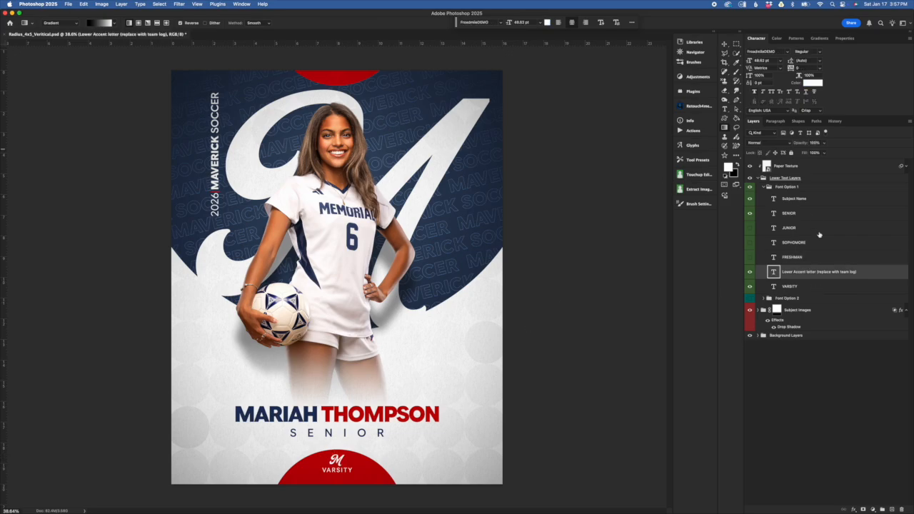
left_click(750, 272)
left_click(750, 272)
Step: Select the VARSITY text layer and preview the lower half circle with it hidden and shown
left_click(809, 288)
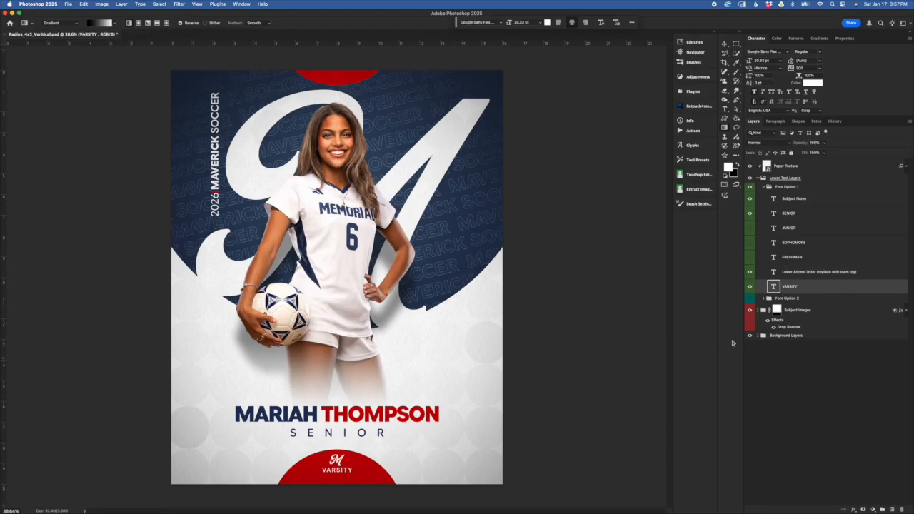
left_click(750, 287)
left_click(750, 286)
left_click(749, 286)
left_click(750, 286)
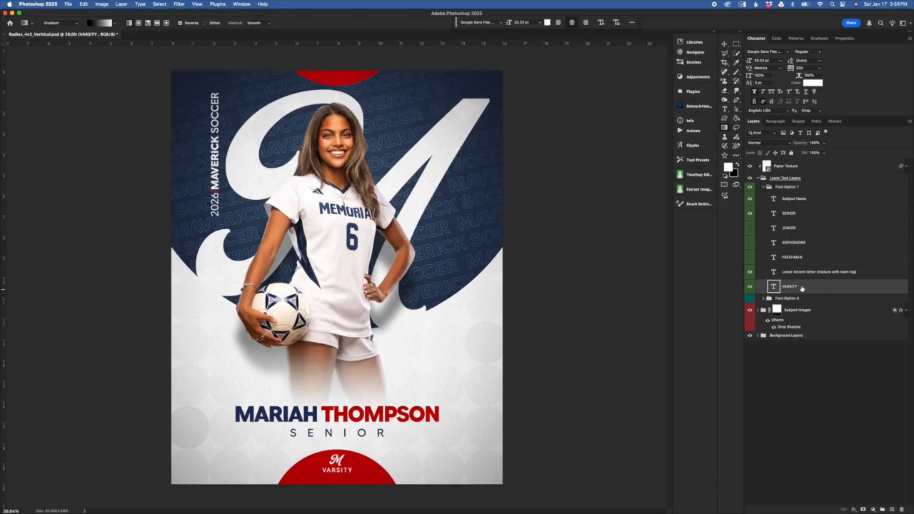
Step: Collapse the Font Option 1 group and the Lower Text Layers group
left_click(758, 188)
left_click(764, 187)
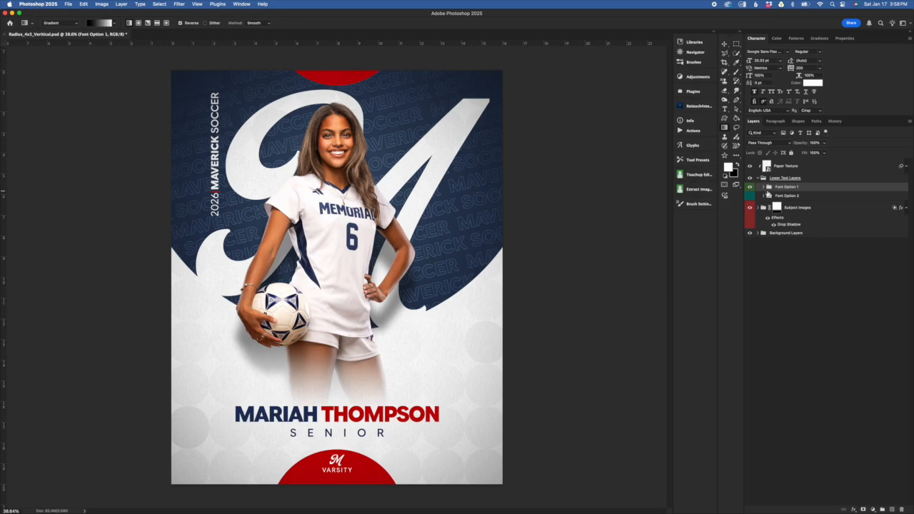
left_click(759, 178)
Step: Review the overall layer stack by selecting the Paper Texture layer and the Lower Text Layers and Subject Images groups
left_click(780, 167)
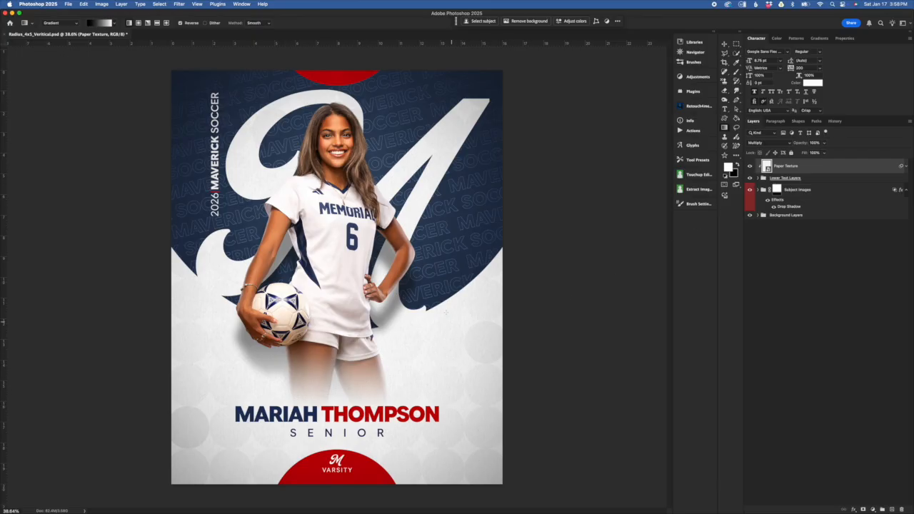
left_click(838, 181)
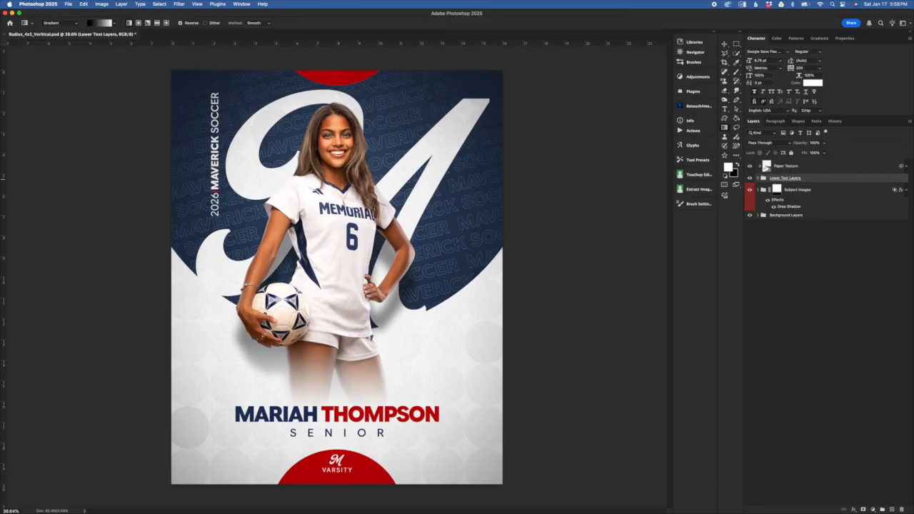
left_click(766, 168)
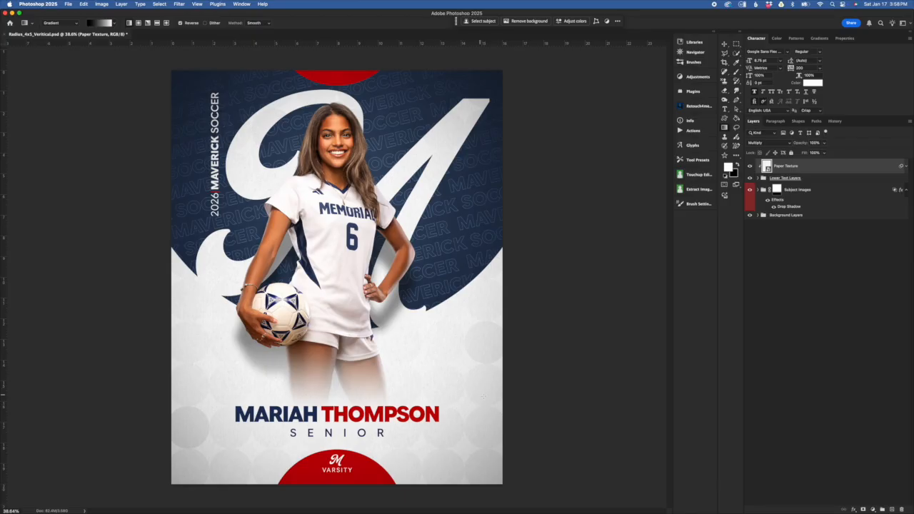
left_click(785, 189)
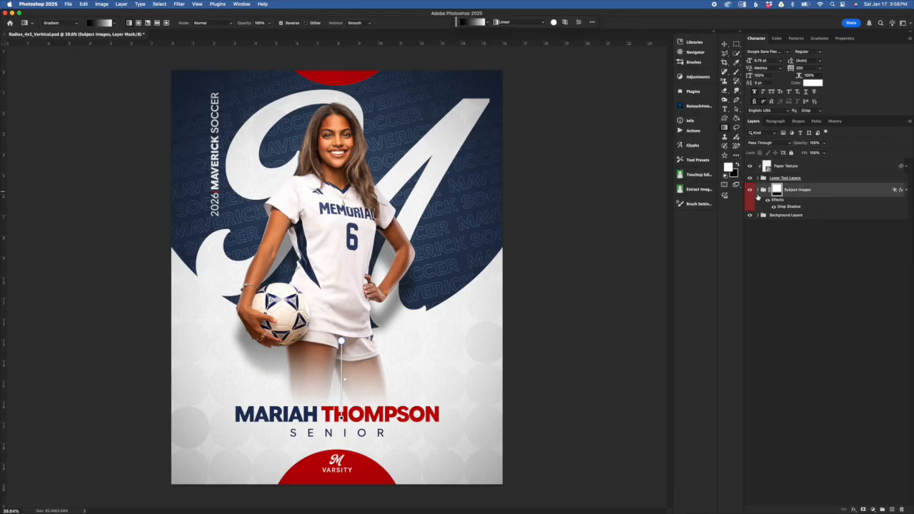
left_click(810, 179)
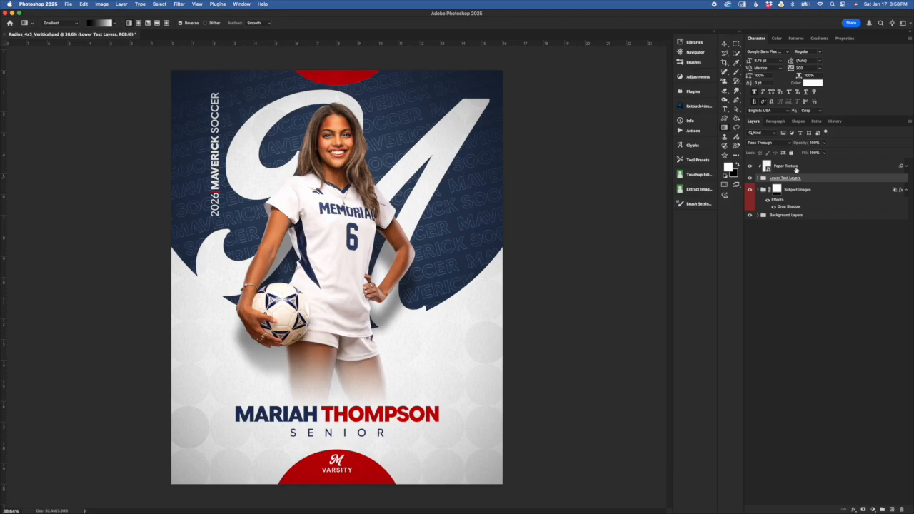
Step: Expand the Background Layers group and switch the background from the Large Circle to the Small Circle Design Option
left_click(758, 216)
left_click(760, 216)
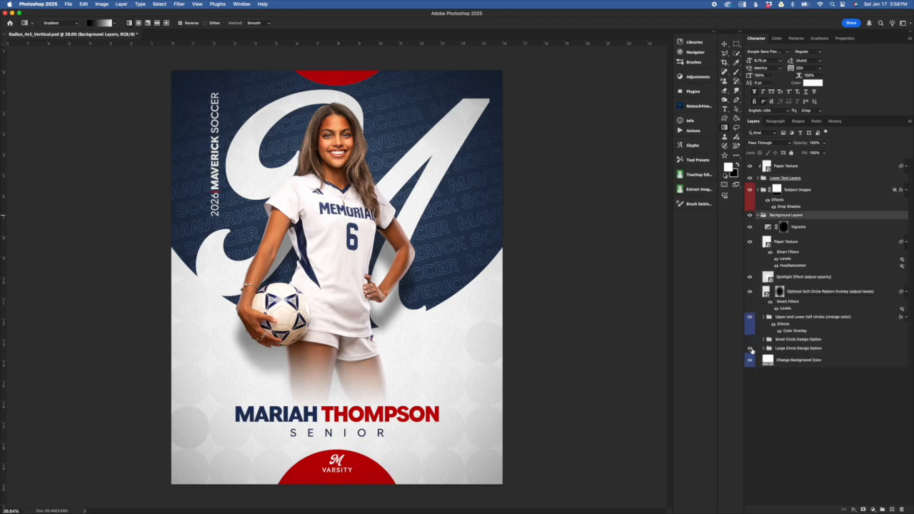
left_click(749, 340)
left_click(749, 341)
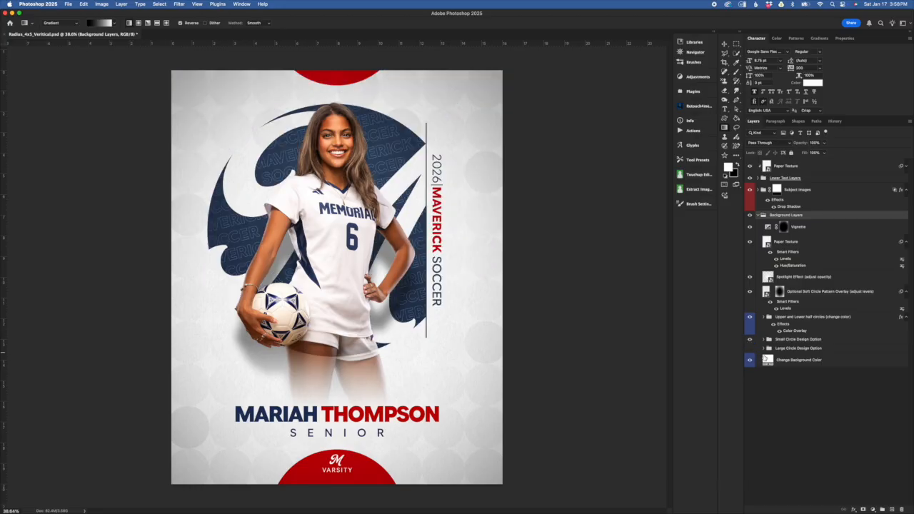
Step: Expand the Lower Text Layers group and switch the visible text from Font Option 1 to Font Option 2
left_click(774, 178)
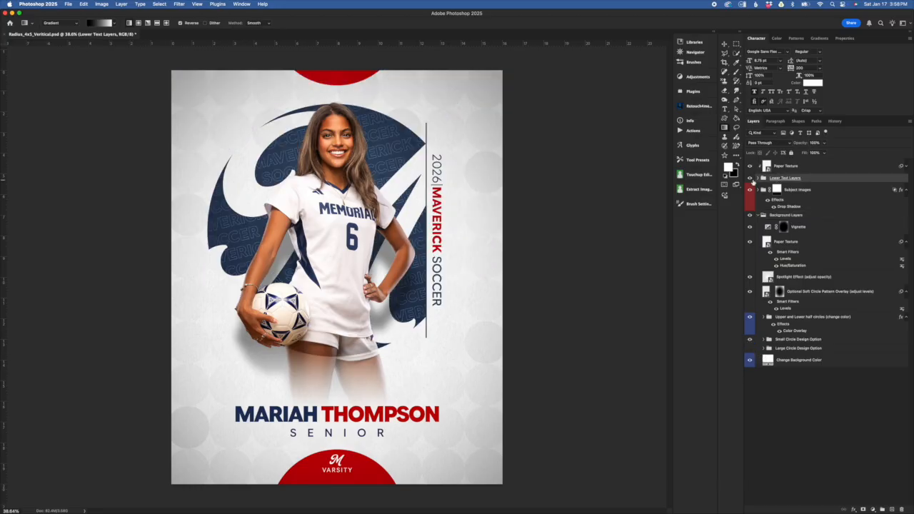
left_click(758, 179)
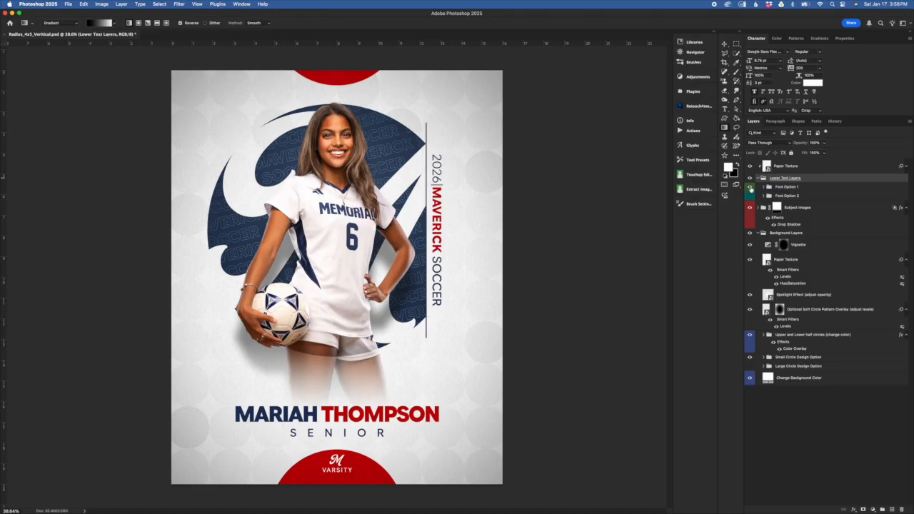
left_click(749, 187)
left_click(750, 196)
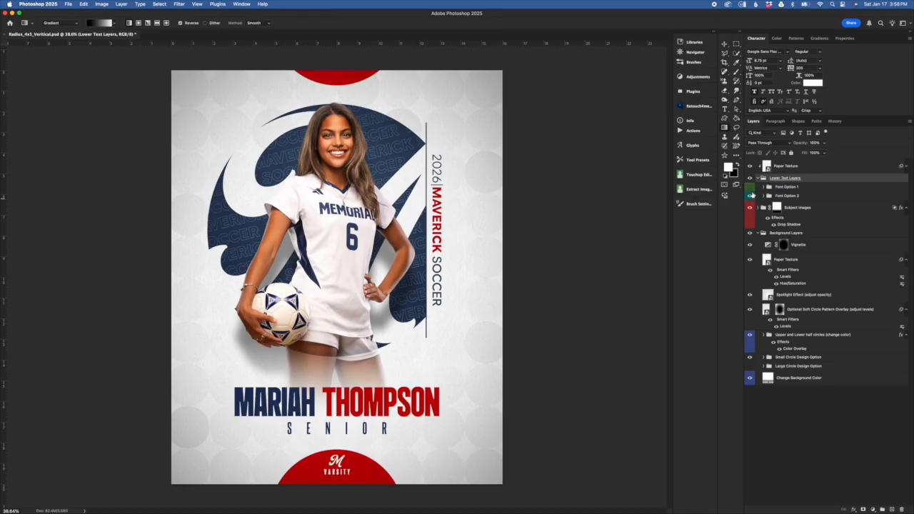
Step: Compare Font Option 1 and Font Option 2 by toggling their visibility, leave both shown, and collapse the Lower Text Layers group
left_click(750, 187)
left_click(749, 196)
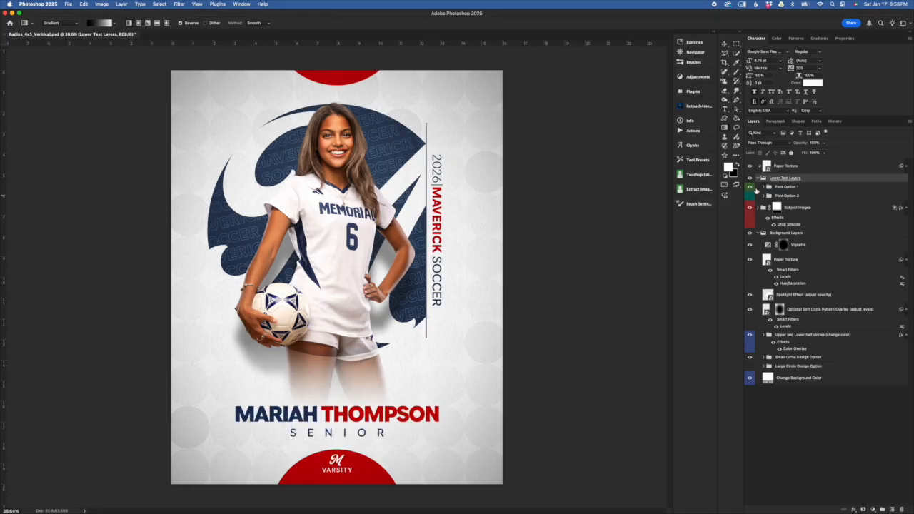
left_click(750, 187)
left_click(749, 196)
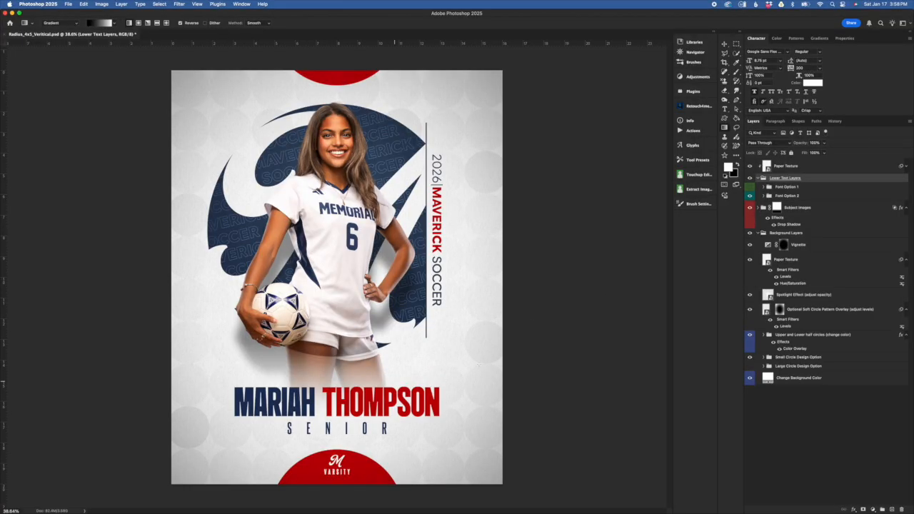
left_click(778, 196)
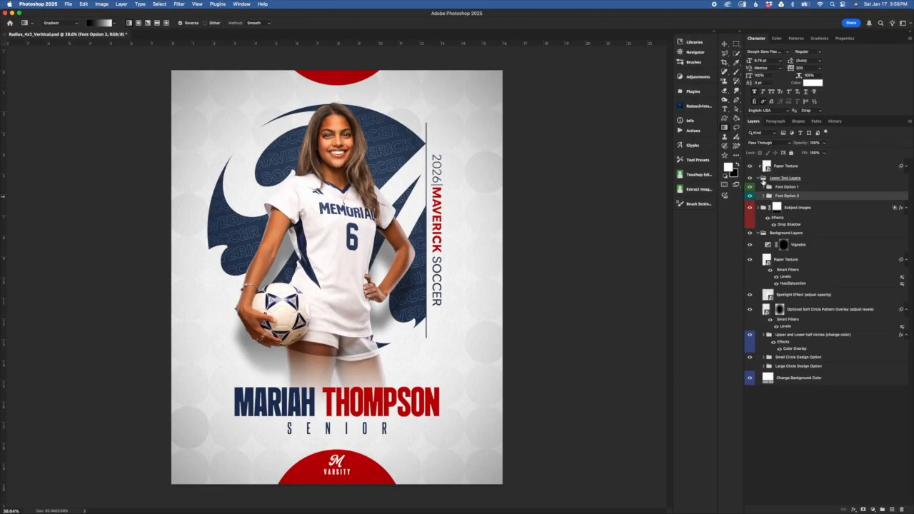
left_click(764, 178)
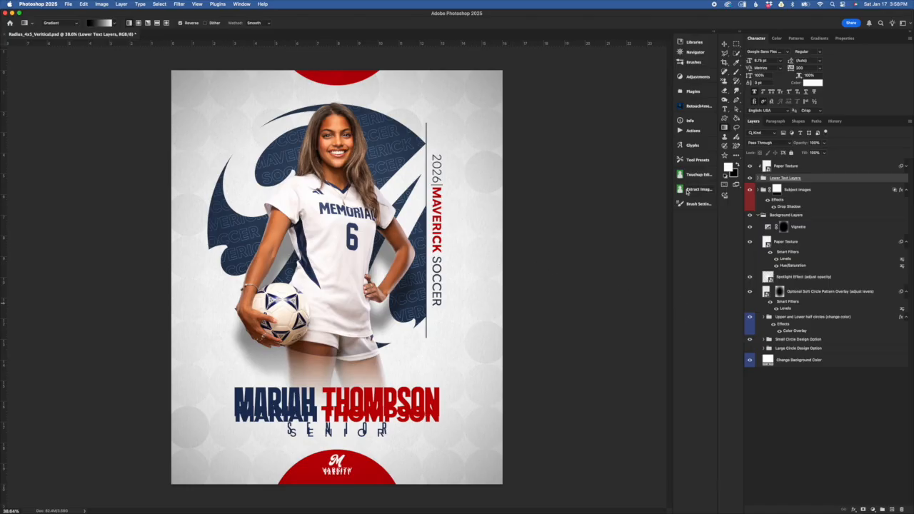
Step: Switch to Chrome and browse the sample poster designs on the Radius Multi Sport page
key("super+Tab")
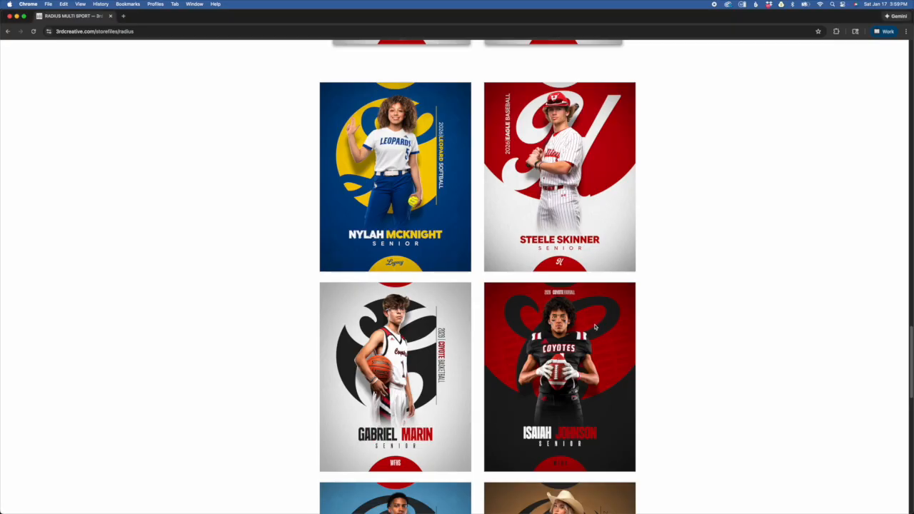
scroll(595, 327, "down", 10)
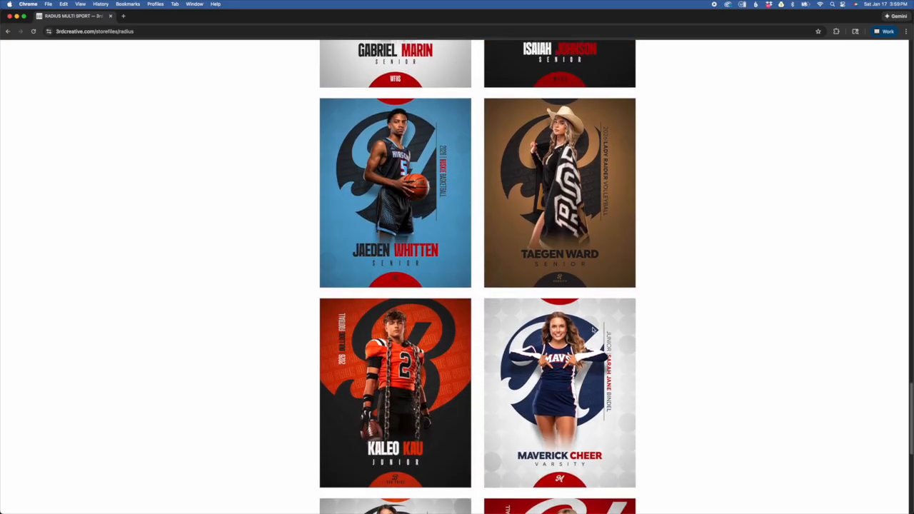
scroll(594, 330, "down", 1)
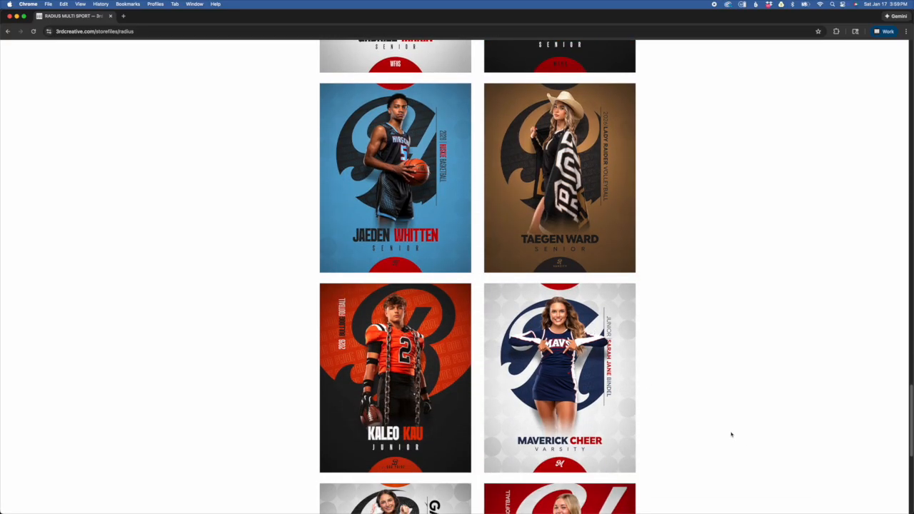